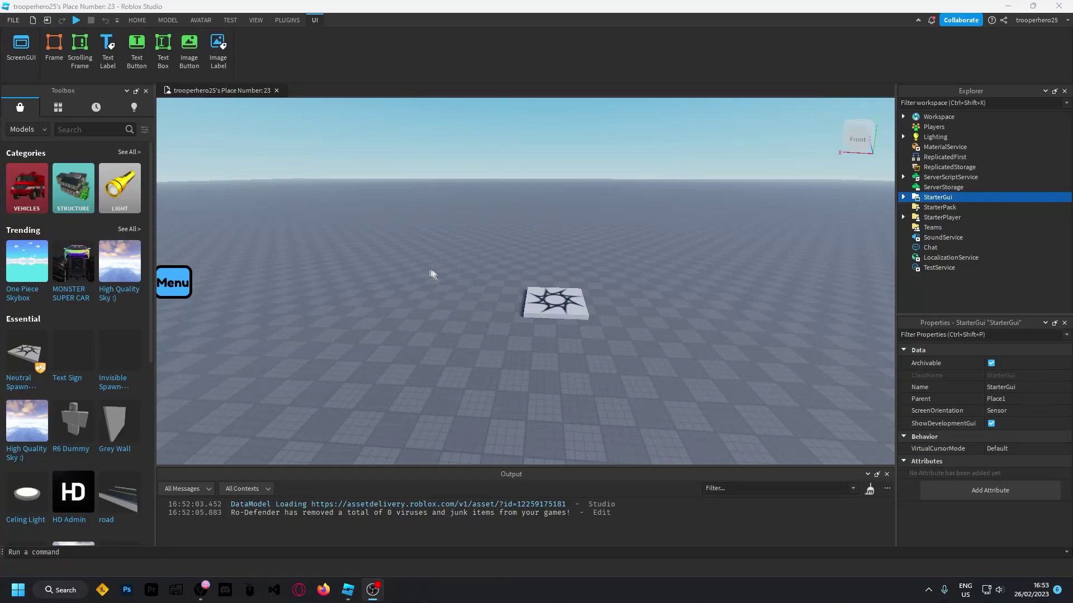
{"action": "left_click", "coordinate": [447, 279]}
{"action": "scroll", "coordinate": [520, 278], "scroll_direction": "up", "scroll_amount": 3}
{"action": "scroll", "coordinate": [524, 286], "scroll_direction": "down", "scroll_amount": 2}
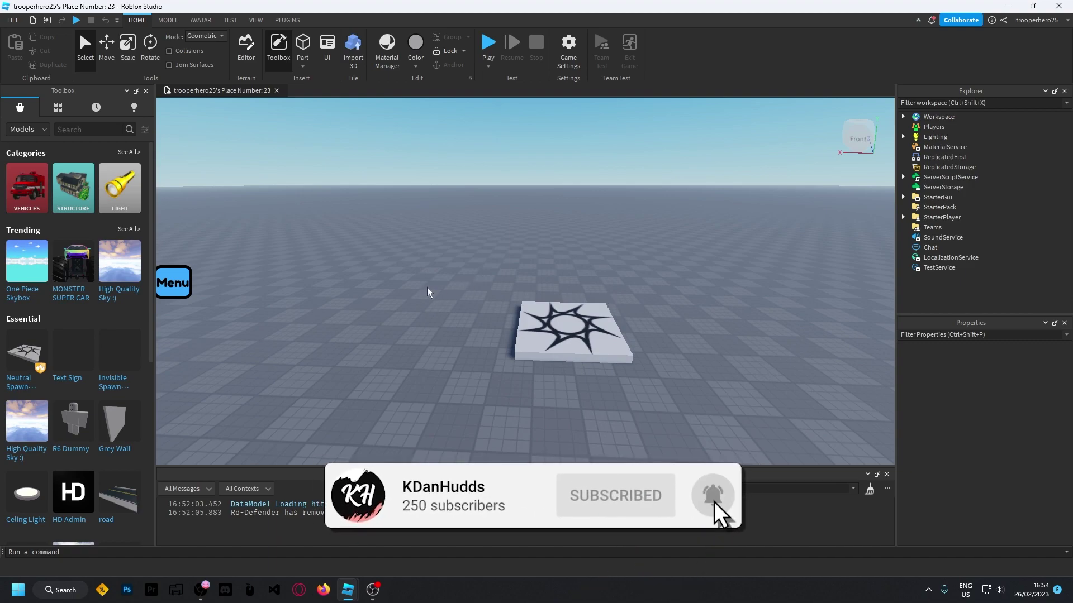
{"action": "scroll", "coordinate": [424, 310], "scroll_direction": "down", "scroll_amount": 1}
{"action": "scroll", "coordinate": [511, 385], "scroll_direction": "down", "scroll_amount": 1}
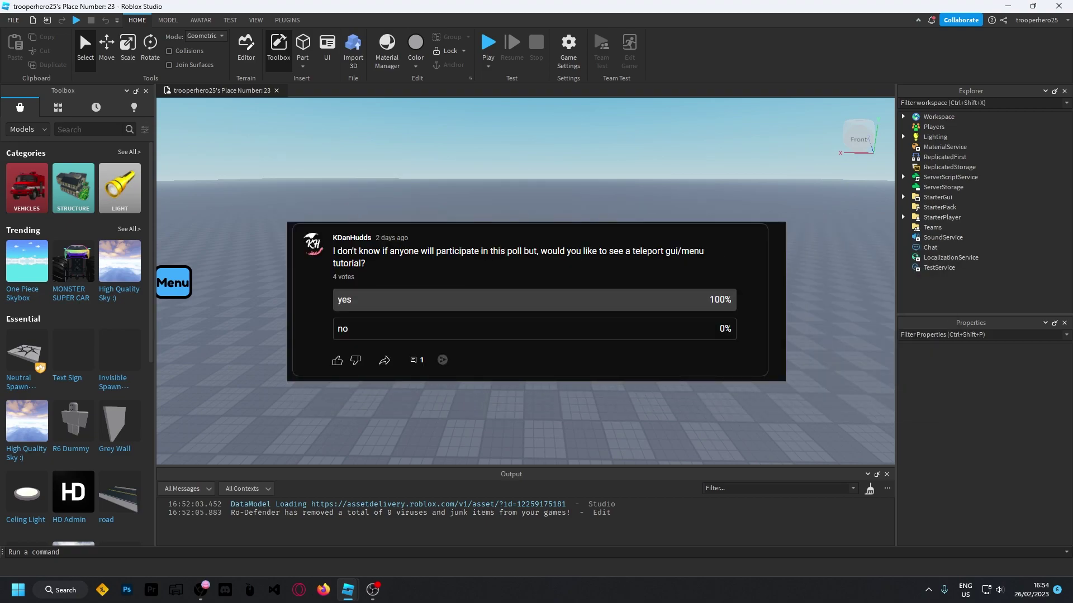
{"action": "left_click_drag", "start_coordinate": [375, 248], "coordinate": [429, 310]}
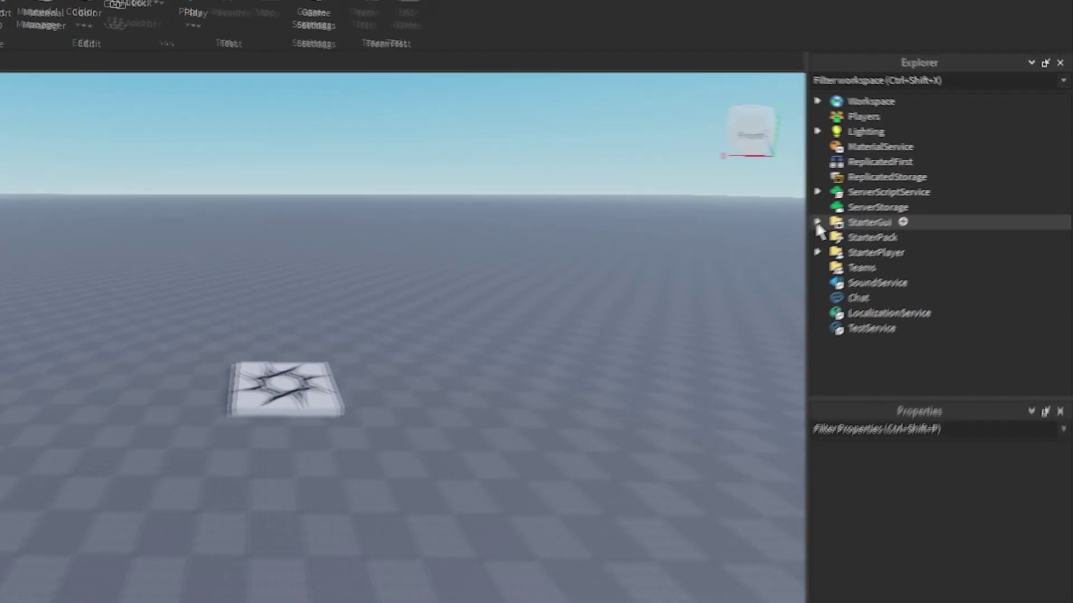
Step: Add a TextButton to the ScreenGui in StarterGui, then size it to about 59 x 50 and place it directly above the Menu button
{"action": "left_click", "coordinate": [904, 197]}
{"action": "left_click", "coordinate": [927, 199]}
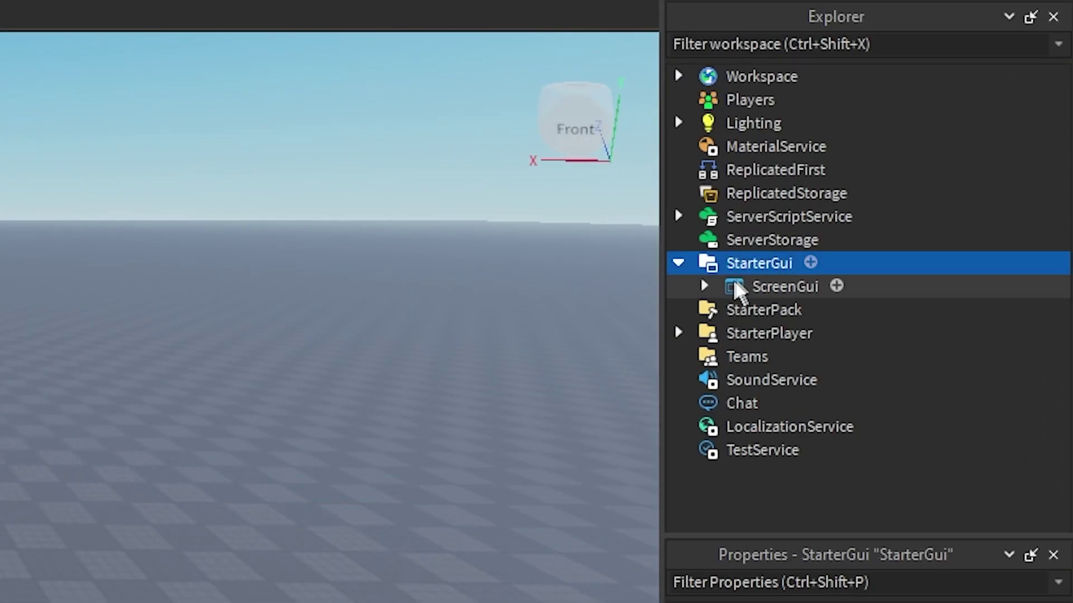
{"action": "left_click", "coordinate": [704, 287]}
{"action": "left_click", "coordinate": [782, 287]}
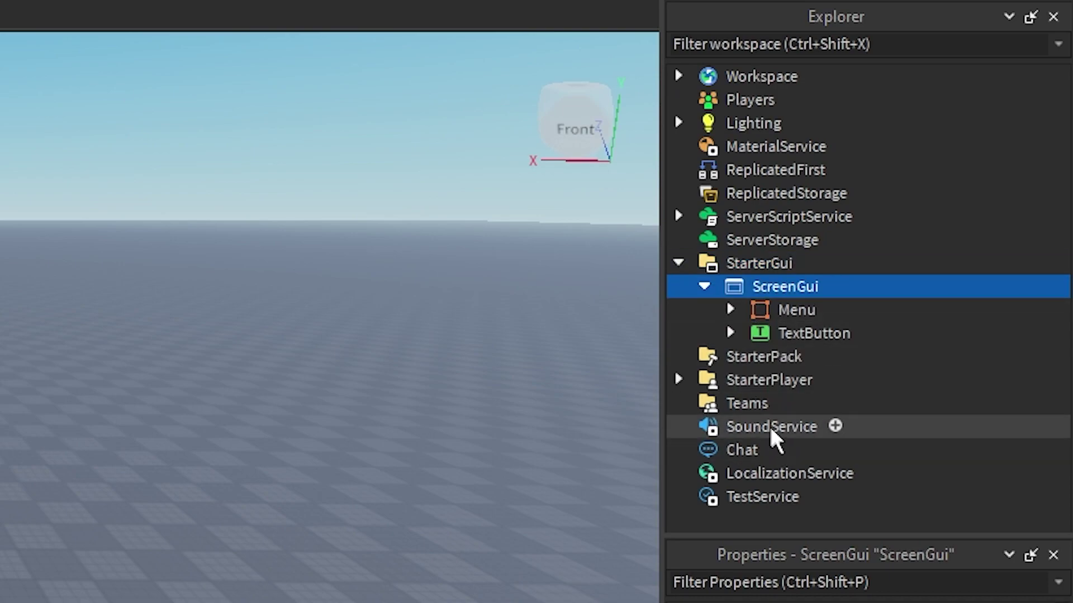
{"action": "left_click", "coordinate": [813, 261]}
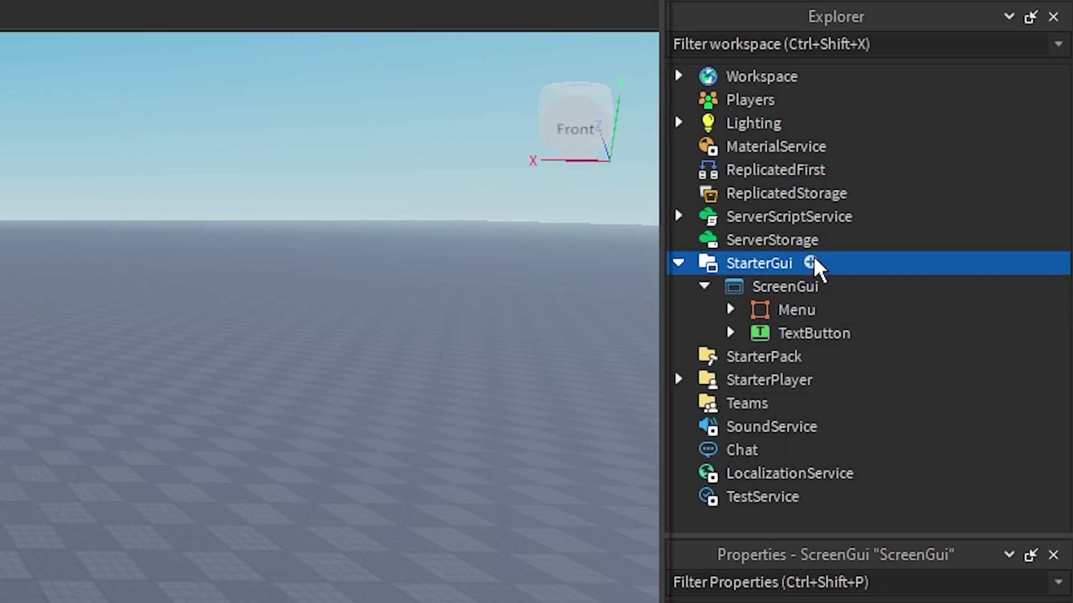
{"action": "left_click", "coordinate": [809, 263]}
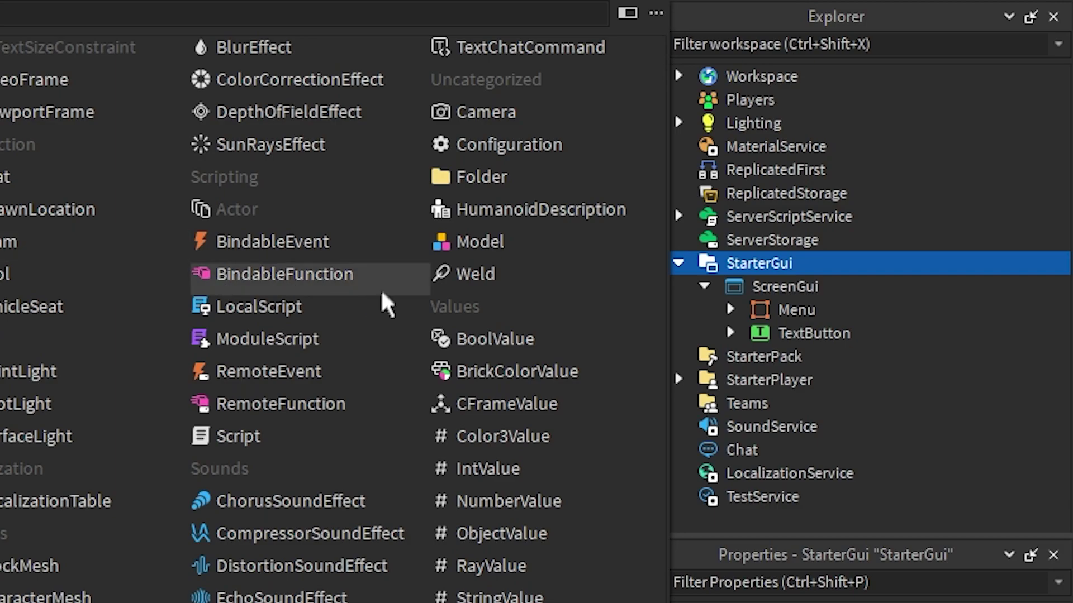
{"action": "left_click", "coordinate": [794, 288]}
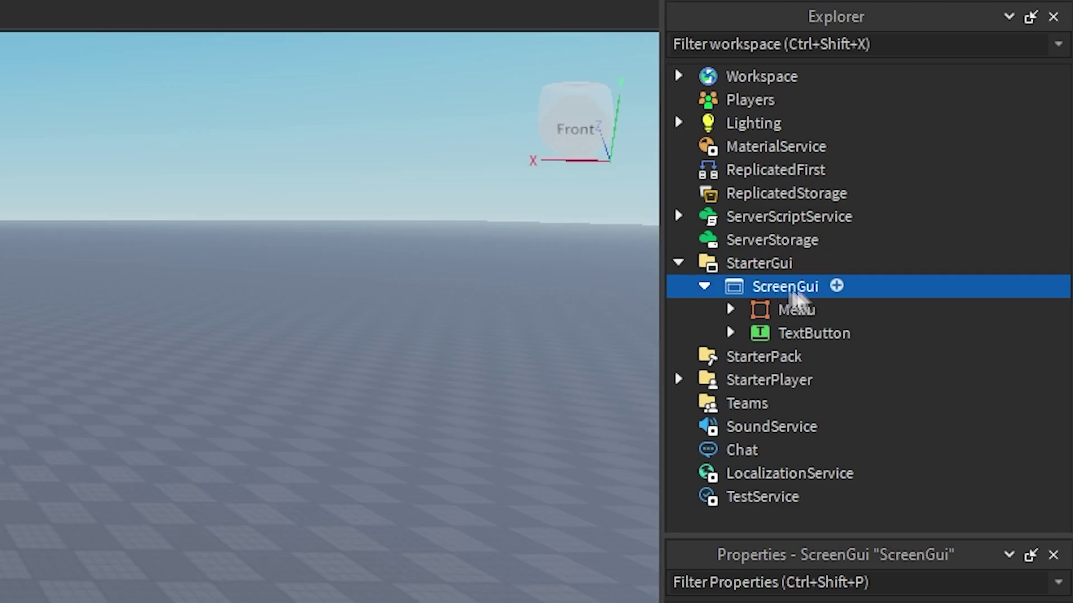
{"action": "left_click", "coordinate": [835, 287]}
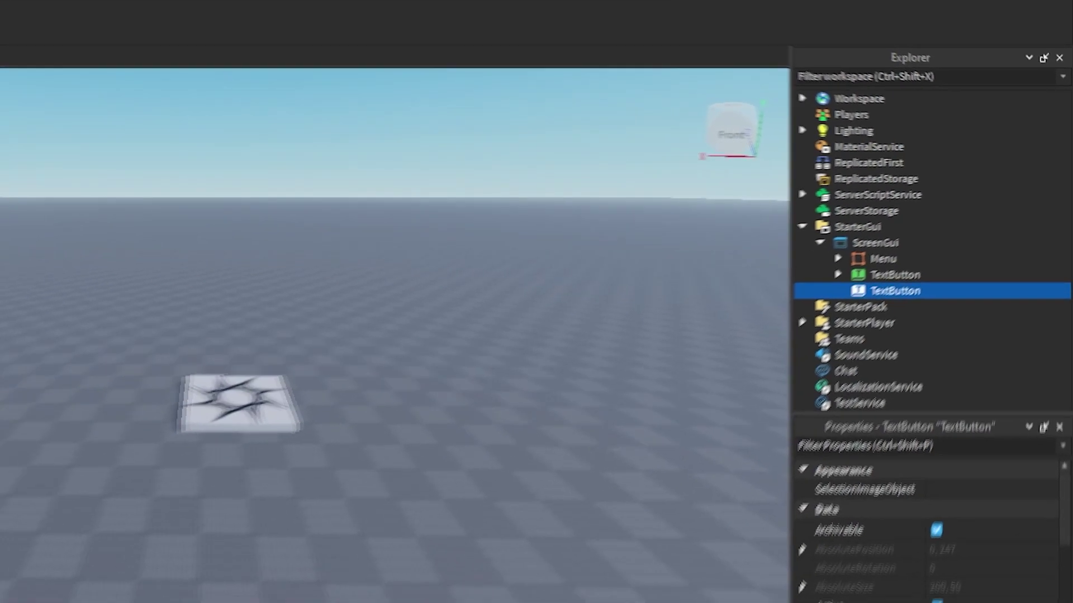
{"action": "left_click_drag", "start_coordinate": [208, 116], "coordinate": [192, 245]}
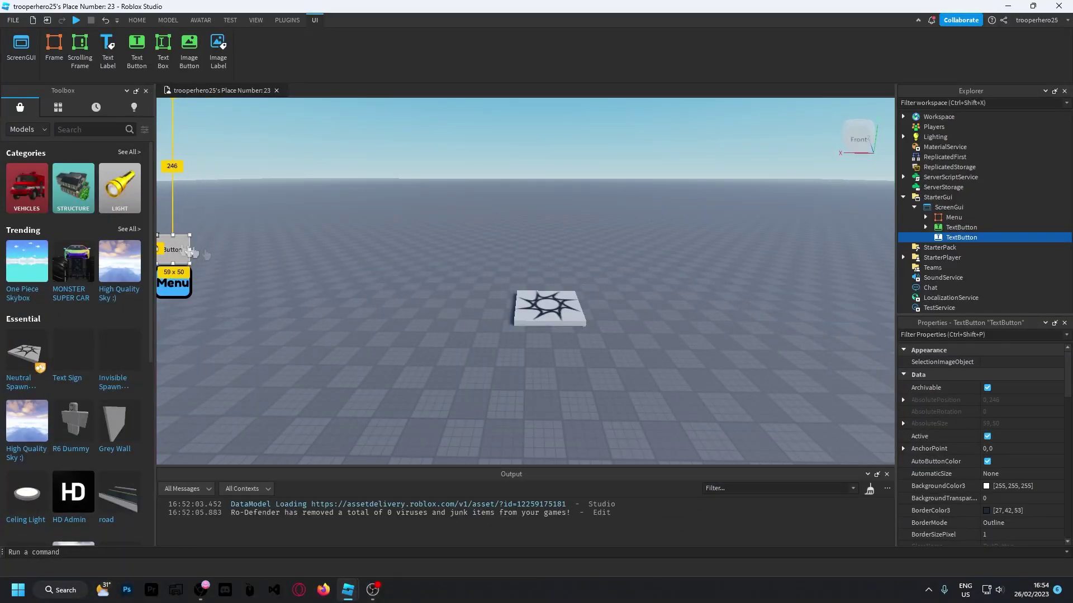
Step: Add a UICorner and a UIStroke to the new TextButton
{"action": "left_click", "coordinate": [985, 237]}
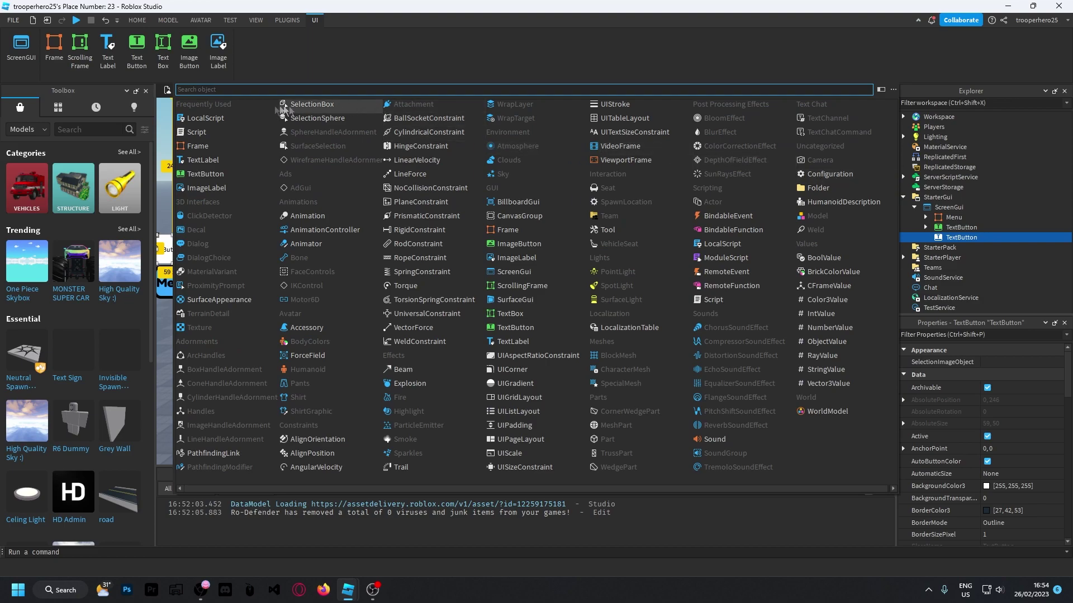
{"action": "type", "text": "ui"}
{"action": "left_click", "coordinate": [202, 106]}
{"action": "left_click", "coordinate": [985, 237]}
{"action": "type", "text": "ui"}
{"action": "left_click", "coordinate": [229, 119]}
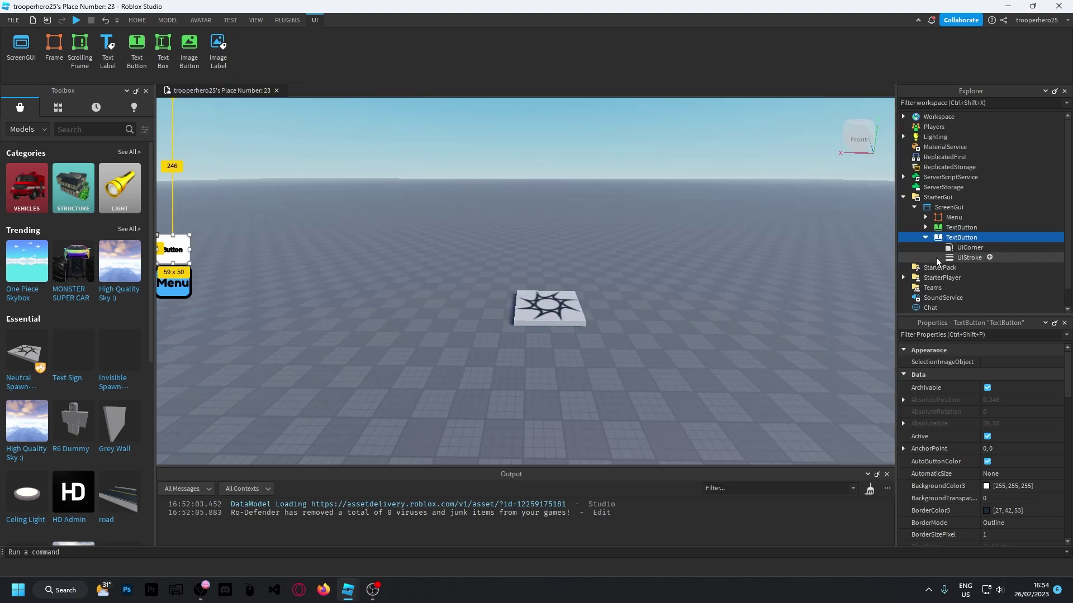
Step: Set the new UIStroke's ApplyStrokeMode to Border and its thickness to 4
{"action": "left_click", "coordinate": [936, 257]}
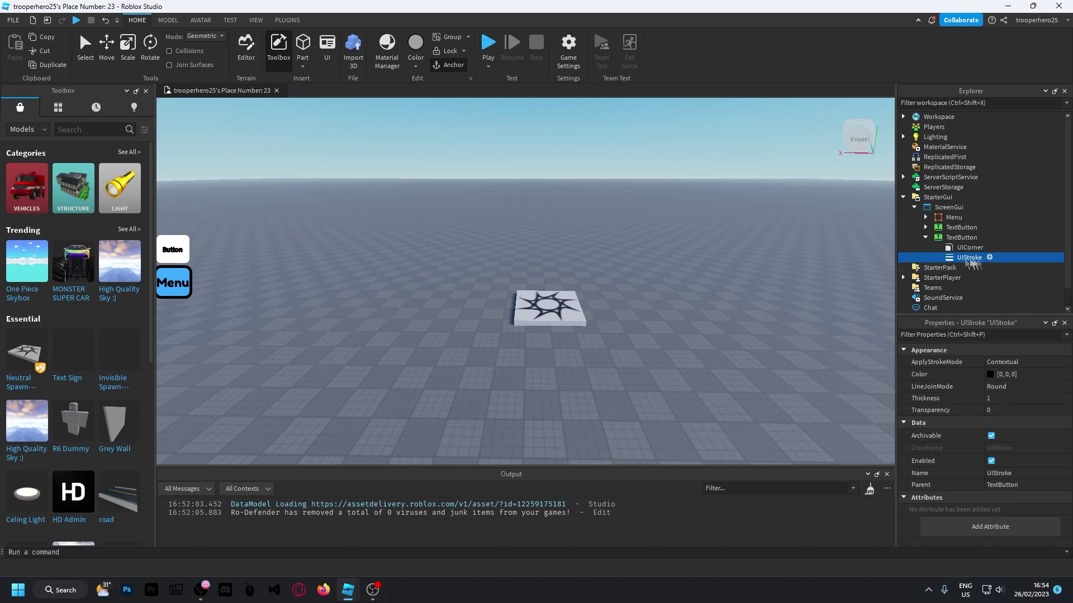
{"action": "left_click", "coordinate": [999, 361]}
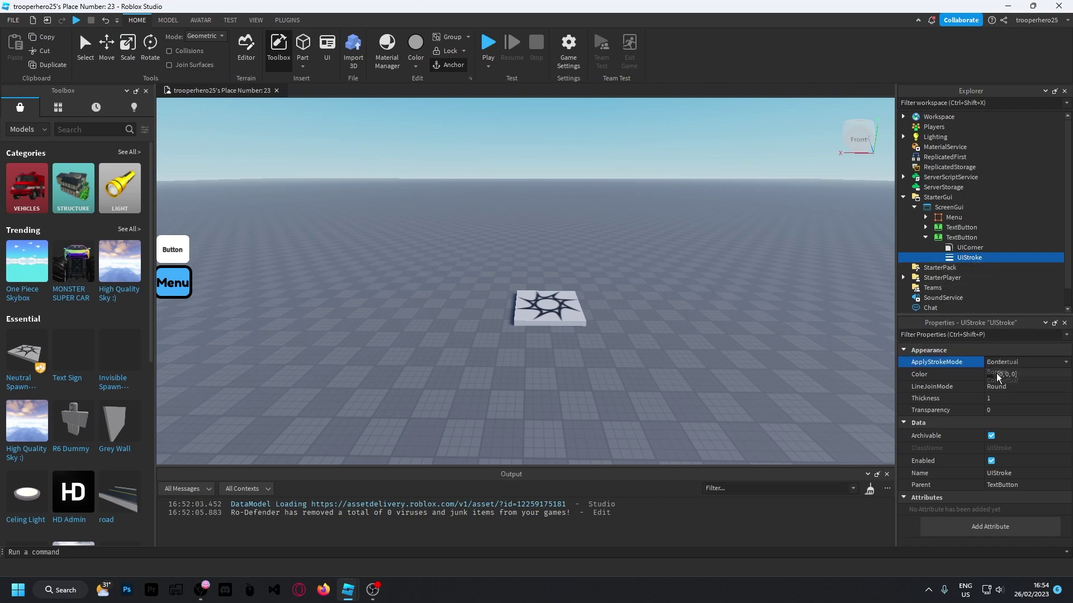
{"action": "left_click", "coordinate": [996, 384]}
{"action": "left_click", "coordinate": [991, 399]}
{"action": "type", "text": "4"}
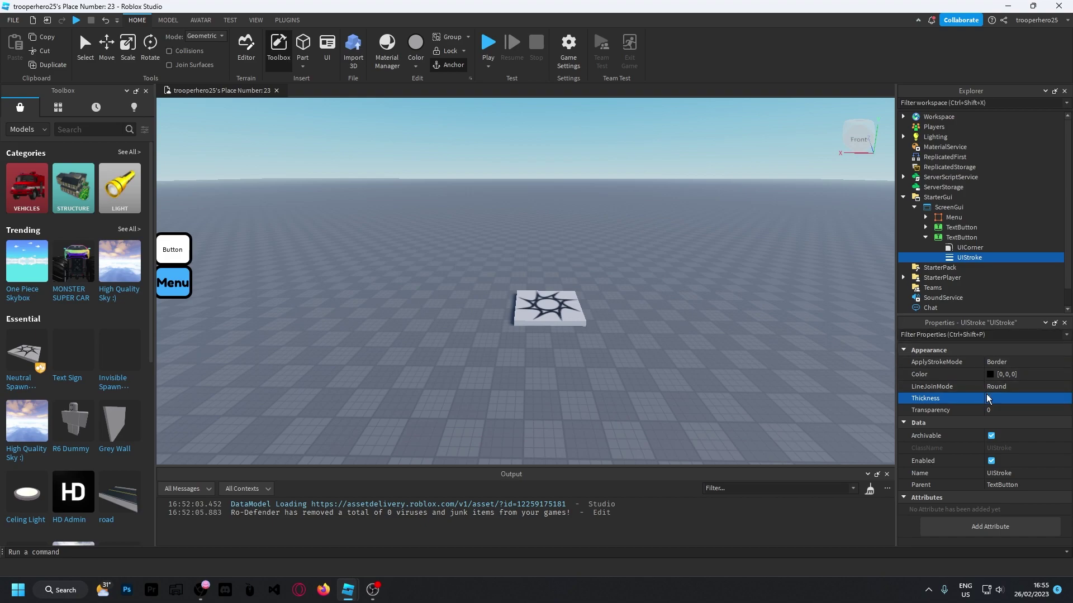
Step: Set the new TextButton's text to "Teleport"
{"action": "left_click", "coordinate": [961, 238]}
{"action": "scroll", "coordinate": [977, 447], "scroll_direction": "down", "scroll_amount": 5}
{"action": "scroll", "coordinate": [985, 494], "scroll_direction": "down", "scroll_amount": 4}
{"action": "left_click", "coordinate": [997, 450]}
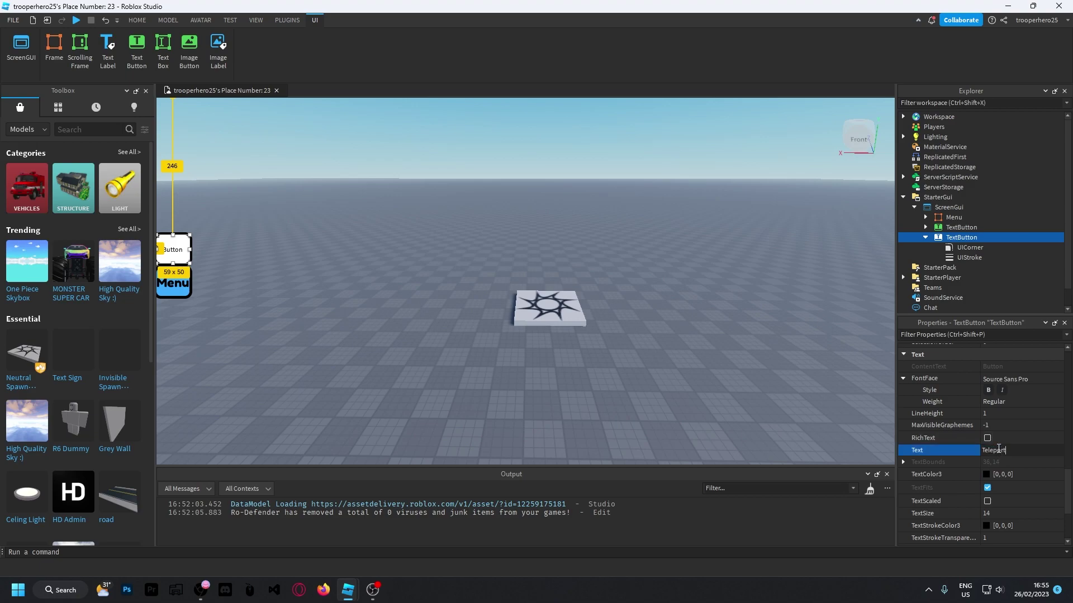
{"action": "key", "text": "Return"}
Step: Set the new button's font to Fredoka One and enable TextScaled
{"action": "left_click", "coordinate": [1014, 380]}
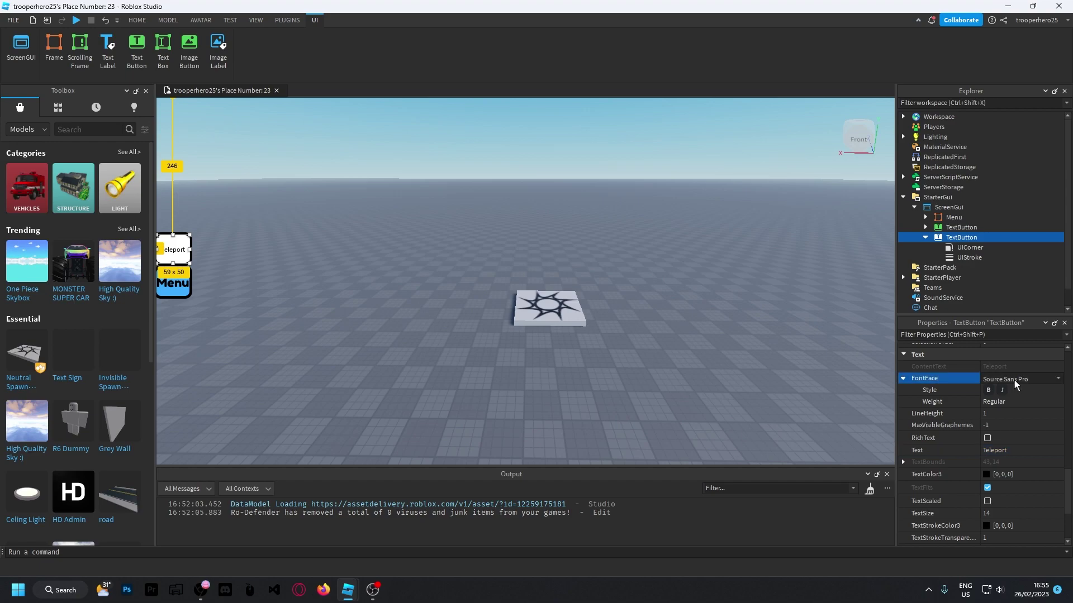
{"action": "left_click", "coordinate": [1013, 380]}
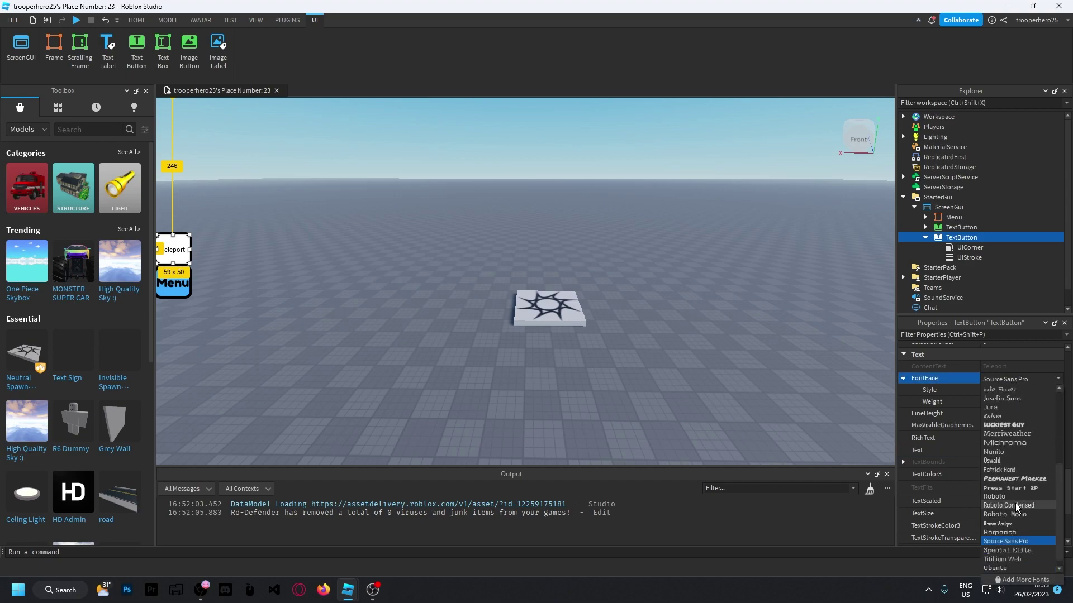
{"action": "scroll", "coordinate": [1012, 480], "scroll_direction": "up", "scroll_amount": 3}
{"action": "left_click", "coordinate": [1004, 407]}
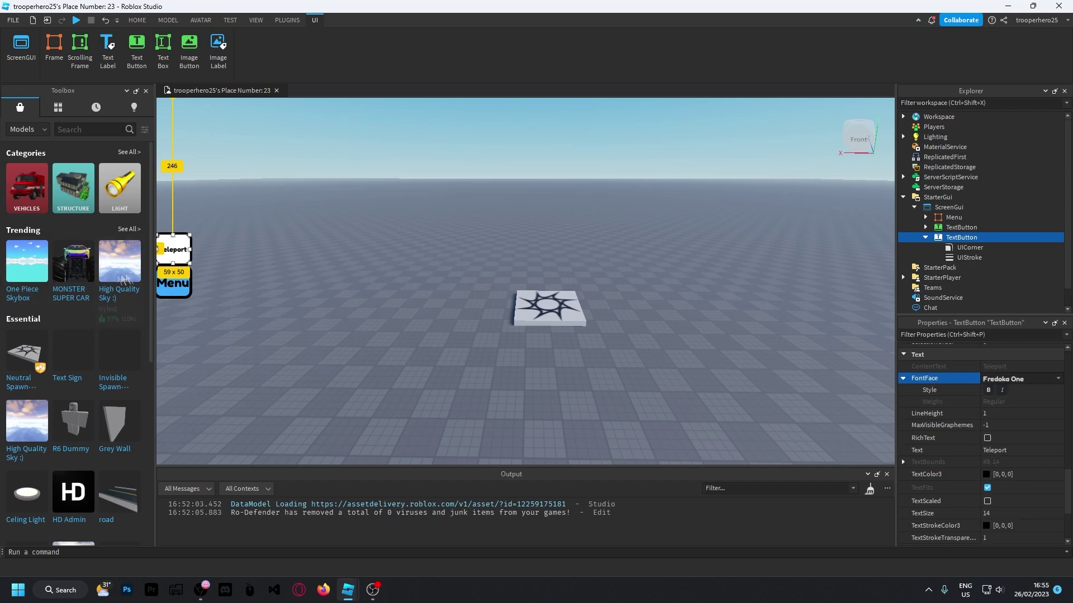
{"action": "left_click", "coordinate": [988, 501]}
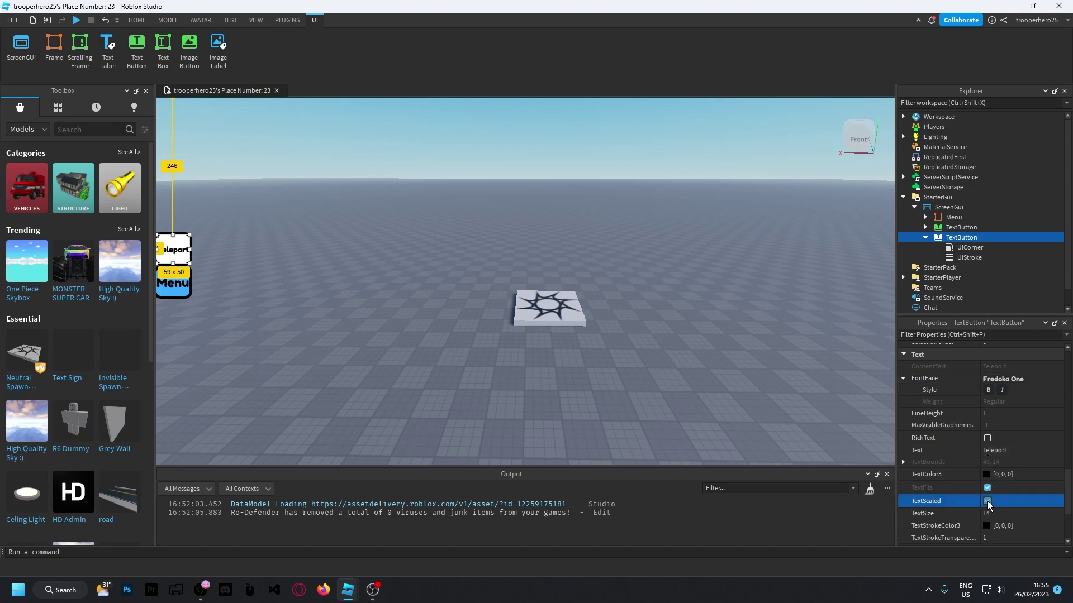
{"action": "left_click", "coordinate": [313, 267]}
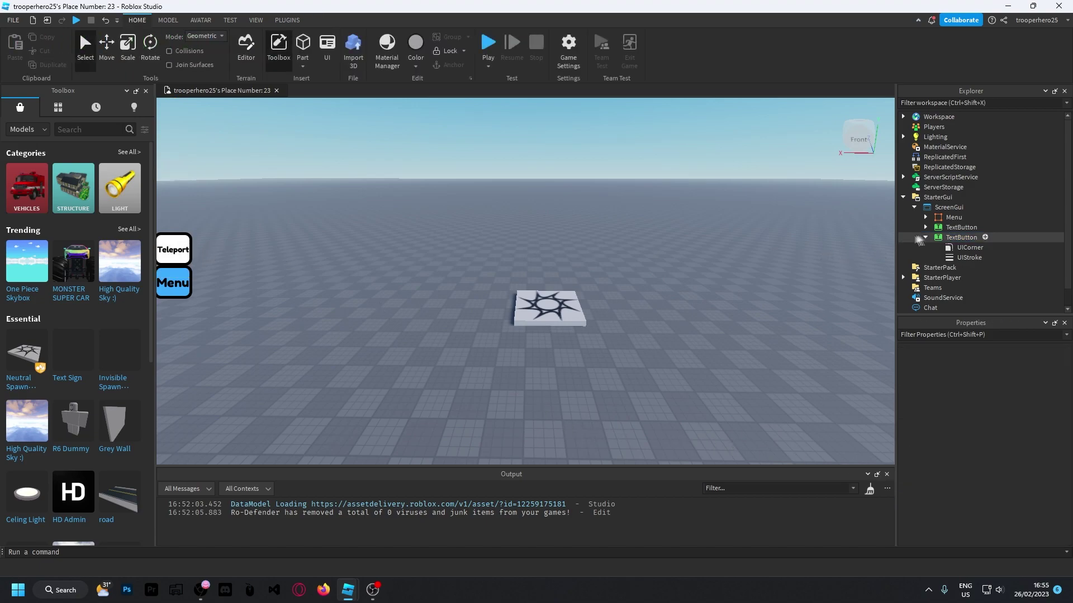
Step: Set the new button's background color to the Menu button's blue (60, 171, 255) by sampling it from the screen
{"action": "left_click", "coordinate": [950, 238]}
{"action": "left_click", "coordinate": [986, 486]}
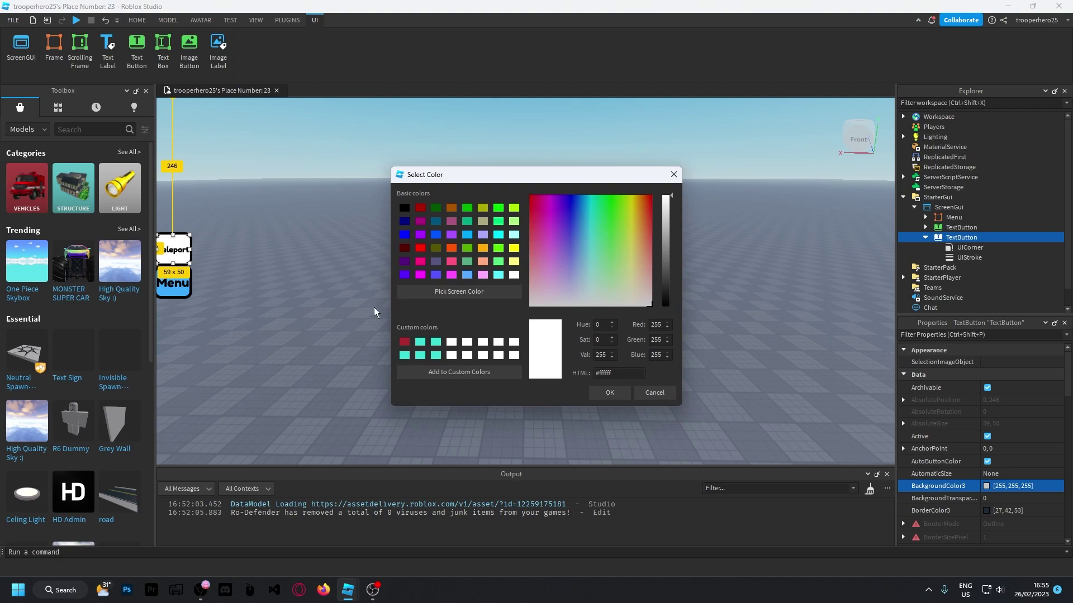
{"action": "left_click", "coordinate": [459, 291]}
{"action": "left_click", "coordinate": [176, 287]}
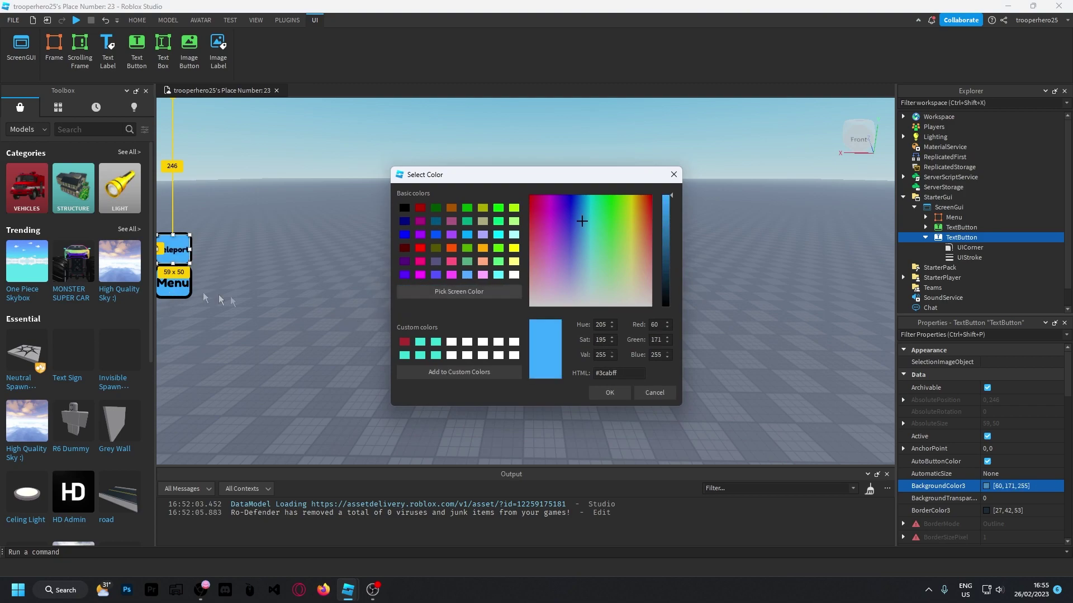
{"action": "left_click", "coordinate": [595, 394]}
{"action": "left_click", "coordinate": [273, 288]}
Step: Change the new button's text to "TP"
{"action": "left_click", "coordinate": [961, 238]}
{"action": "scroll", "coordinate": [990, 526], "scroll_direction": "down", "scroll_amount": 10}
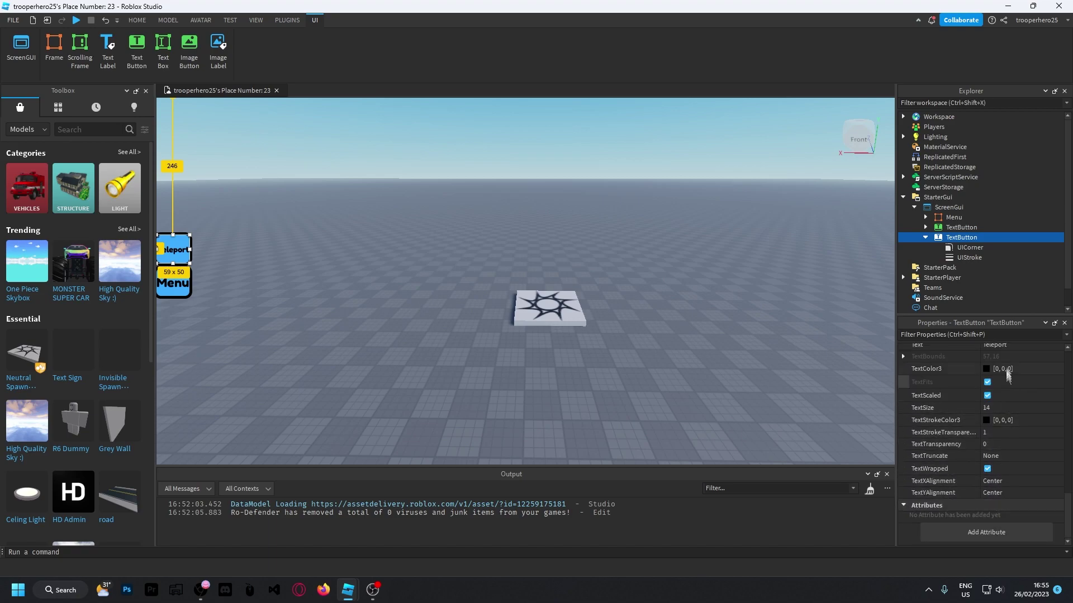
{"action": "scroll", "coordinate": [1006, 366], "scroll_direction": "up", "scroll_amount": 1}
{"action": "left_click", "coordinate": [1004, 381]}
{"action": "type", "text": "TPP"}
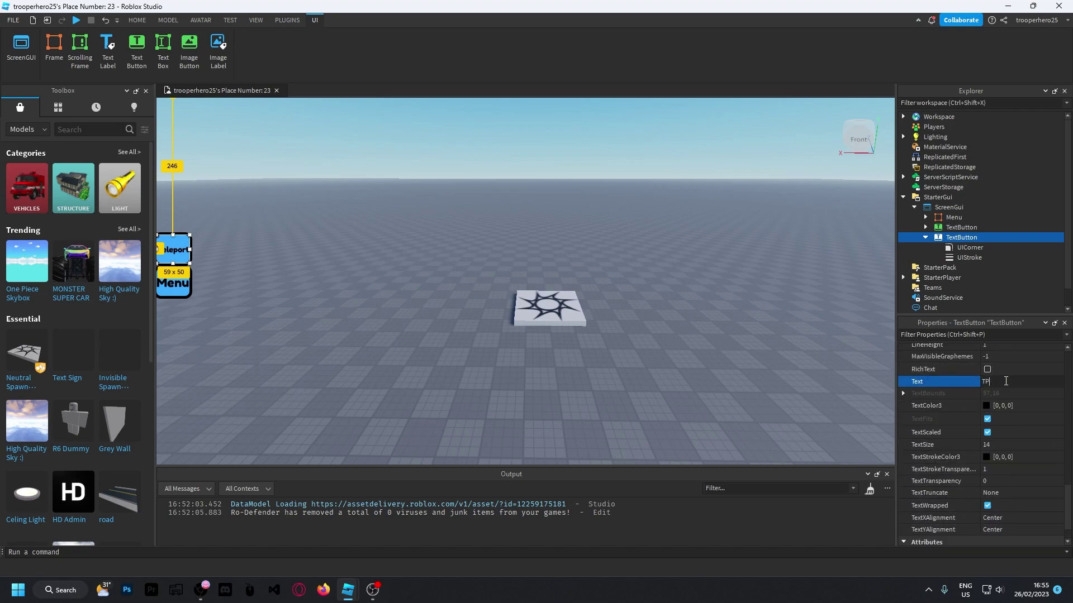
{"action": "left_click", "coordinate": [240, 206]}
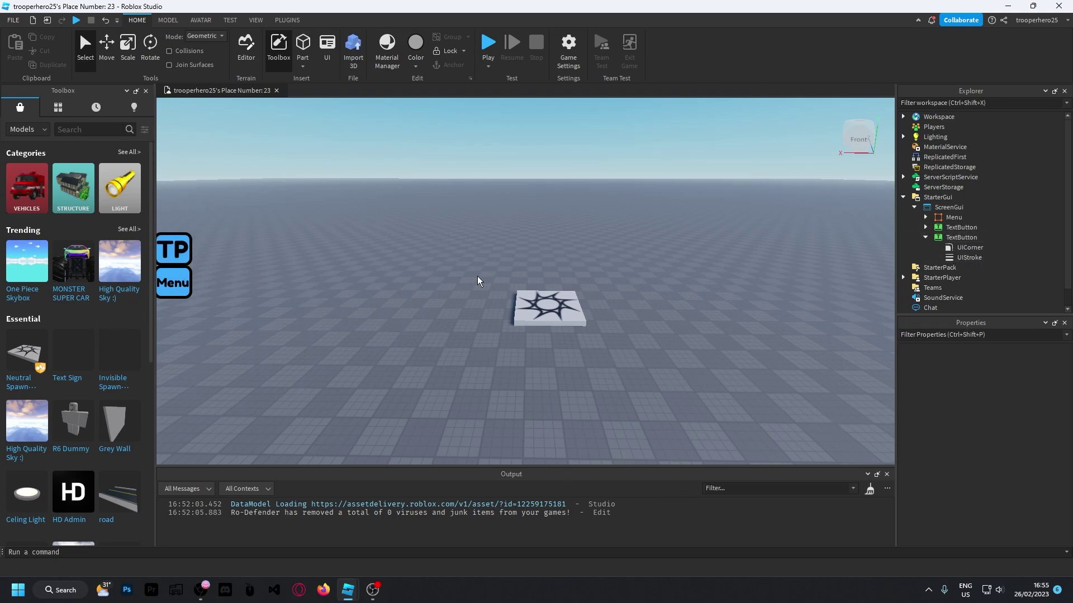
Step: Rename the TP TextButton to "Teleport" in the object hierarchy
{"action": "left_click", "coordinate": [963, 239]}
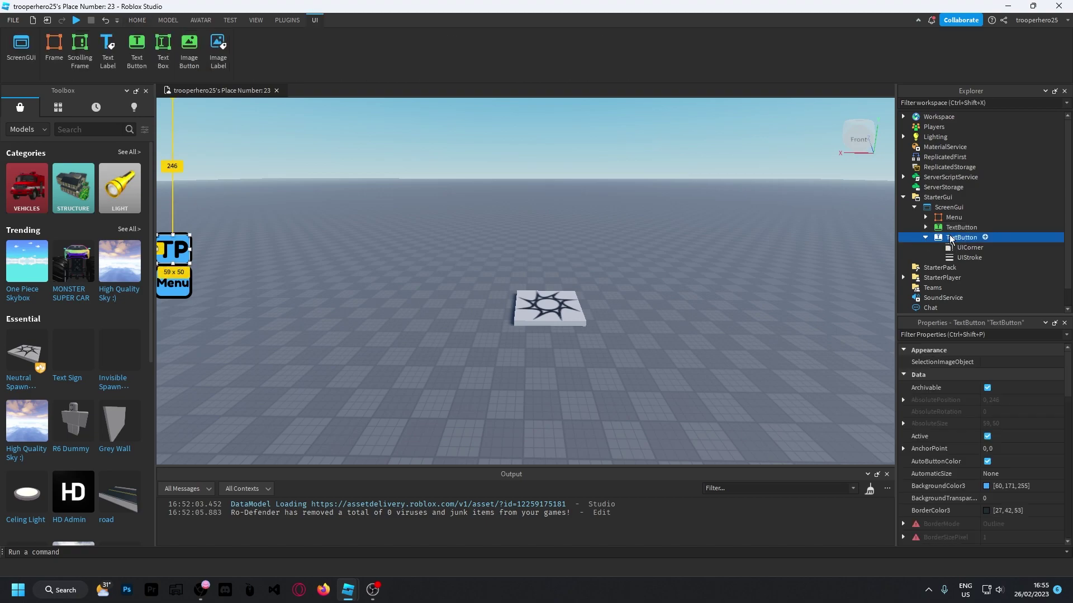
{"action": "right_click", "coordinate": [951, 239]}
{"action": "left_click", "coordinate": [942, 80]}
{"action": "type", "text": "Teleport"}
{"action": "left_click", "coordinate": [925, 237]}
{"action": "left_click", "coordinate": [924, 237]}
Step: Add a LocalScript inside the Teleport button and return to the place's 3D view
{"action": "left_click", "coordinate": [977, 237]}
{"action": "type", "text": "lo"}
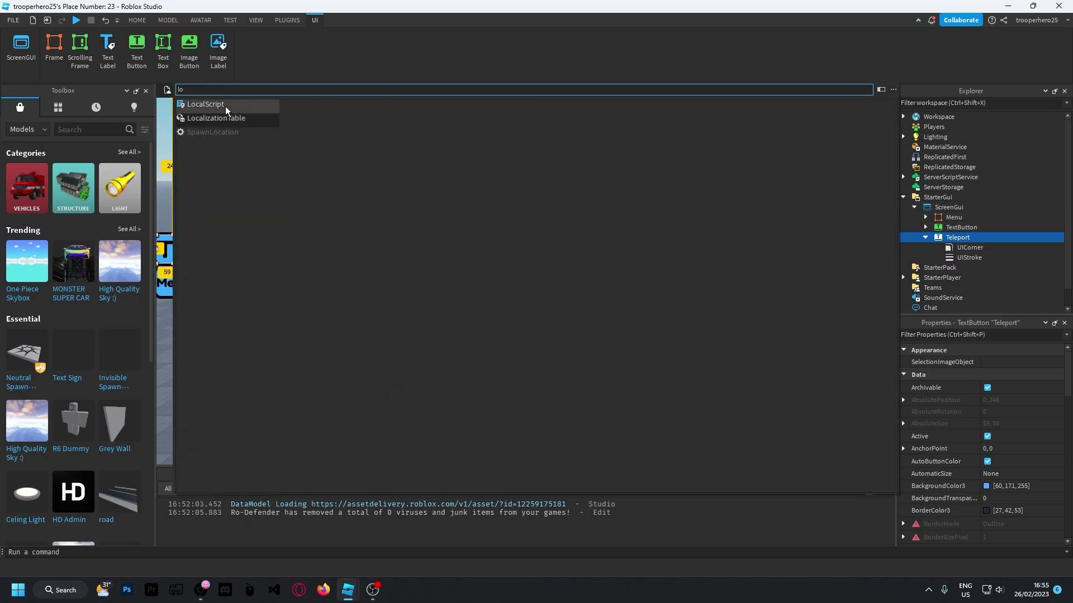
{"action": "left_click", "coordinate": [225, 106]}
{"action": "left_click", "coordinate": [925, 237]}
{"action": "left_click", "coordinate": [224, 91]}
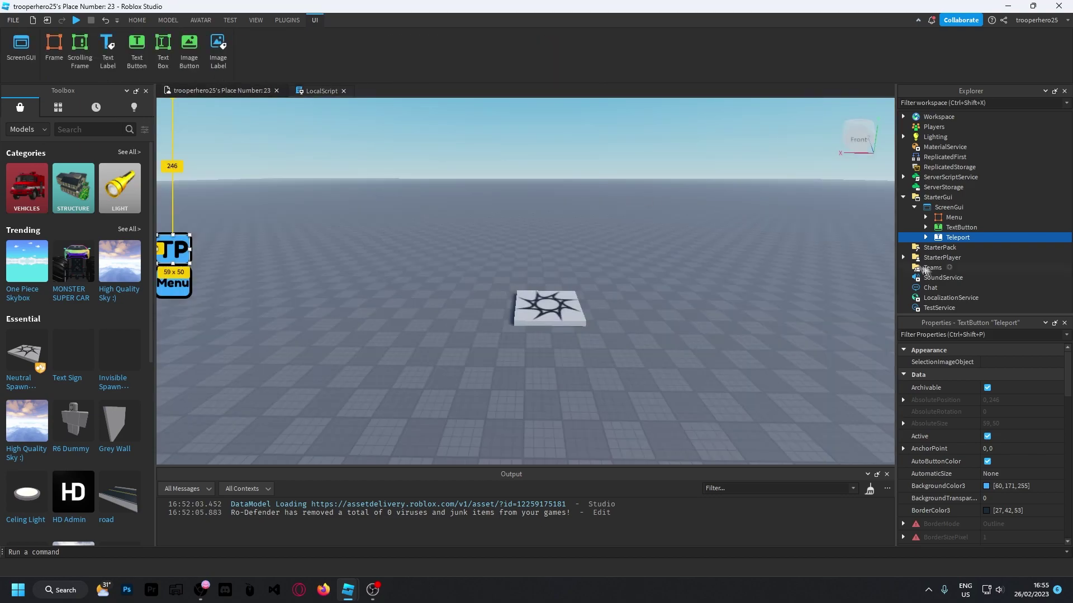
Step: Rename the Teleport button's LocalScript to "OpenTeleport"
{"action": "left_click", "coordinate": [925, 237]}
{"action": "left_click", "coordinate": [958, 268]}
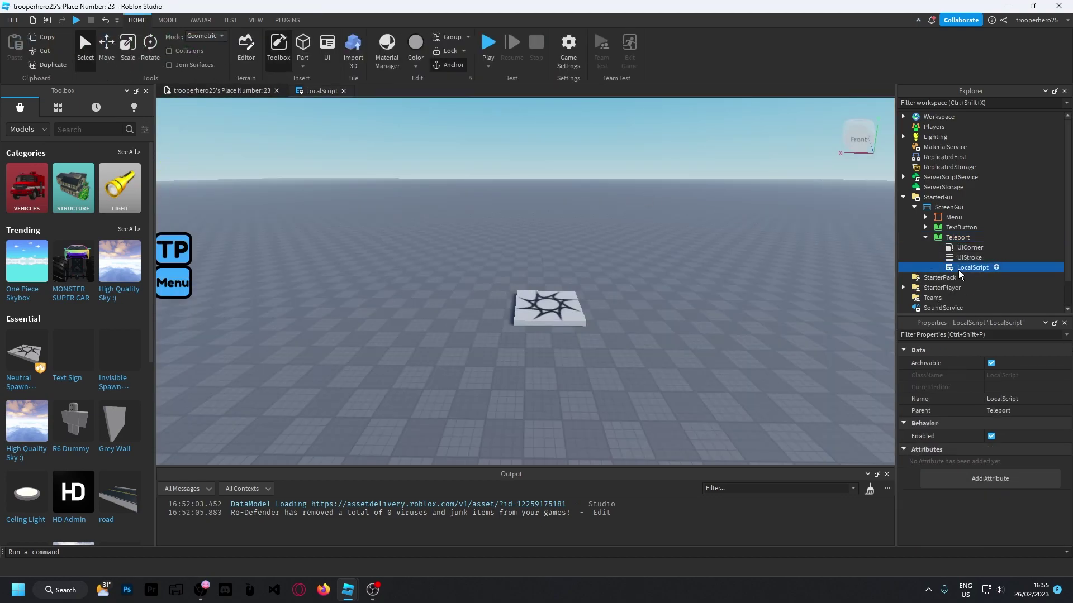
{"action": "right_click", "coordinate": [958, 270]}
{"action": "left_click", "coordinate": [950, 111]}
{"action": "type", "text": "OpenTeleport"}
{"action": "key", "text": "Return"}
{"action": "left_click", "coordinate": [926, 237]}
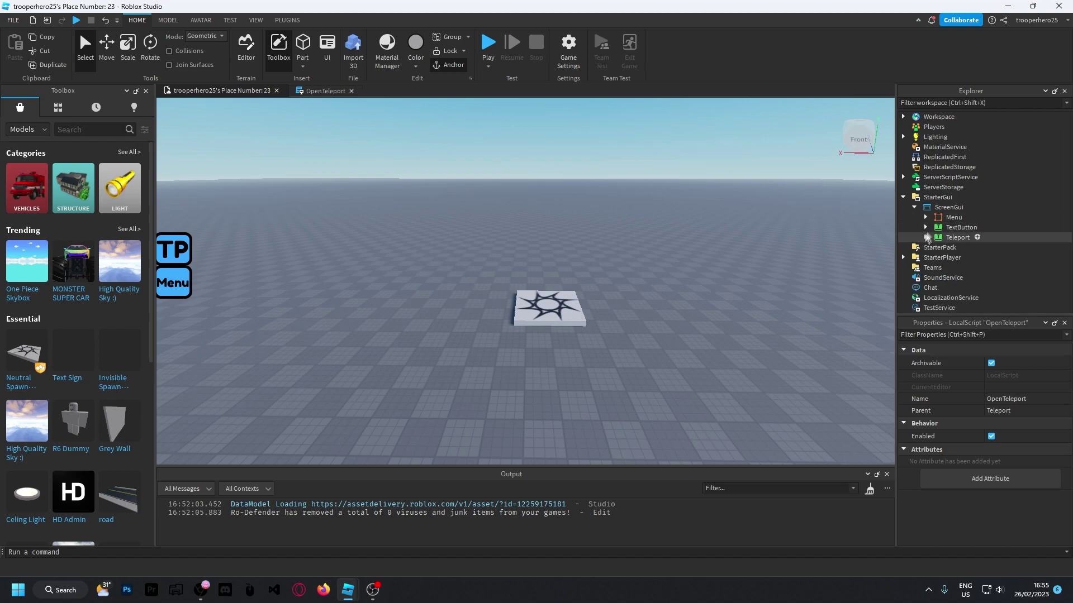
Step: Add a Frame to the ScreenGui
{"action": "left_click", "coordinate": [951, 206]}
{"action": "left_click", "coordinate": [971, 207]}
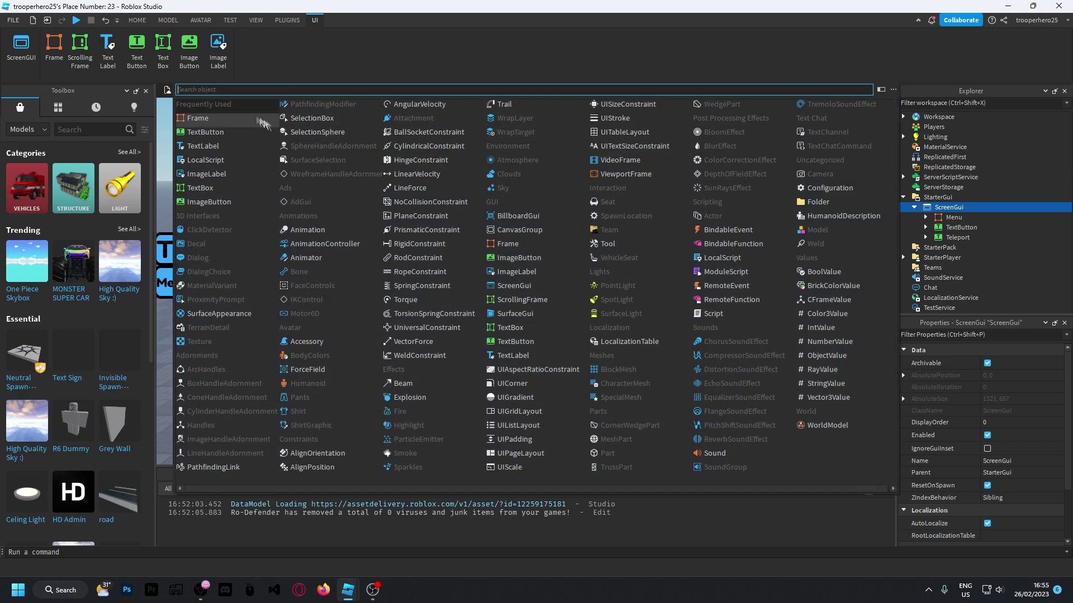
{"action": "left_click", "coordinate": [211, 121]}
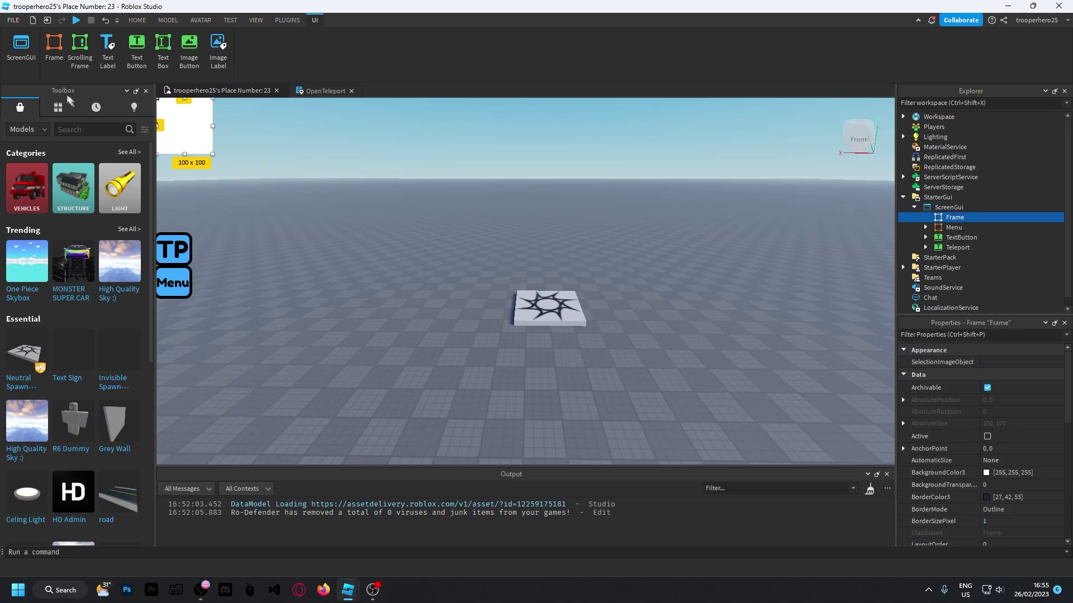
Step: Rename the new Frame in the ScreenGui to "TeleportFrame"
{"action": "scroll", "coordinate": [975, 479], "scroll_direction": "down", "scroll_amount": 3}
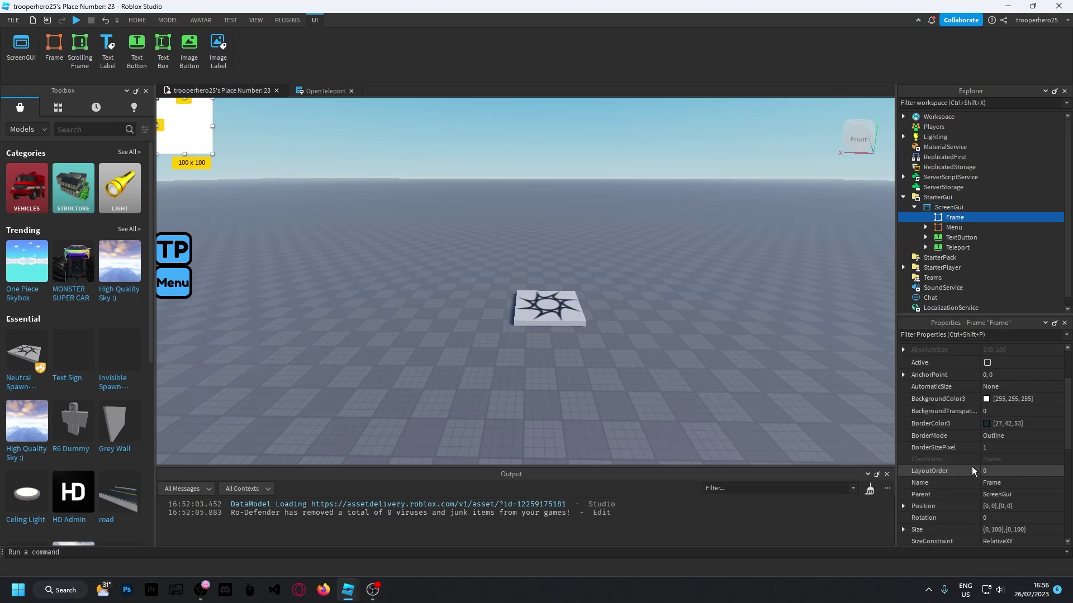
{"action": "left_click", "coordinate": [993, 482]}
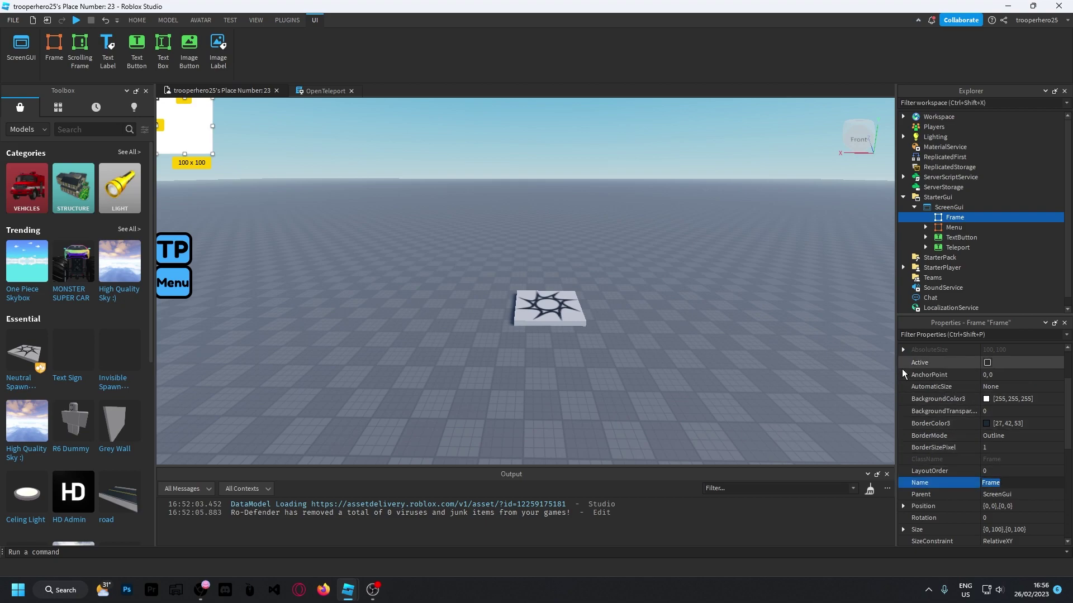
{"action": "type", "text": "TeleportFrame"}
{"action": "key", "text": "Return"}
Step: Move TeleportFrame to the middle of the screen and enlarge it to about 317 x 343 pixels
{"action": "left_click_drag", "start_coordinate": [181, 127], "coordinate": [522, 287]}
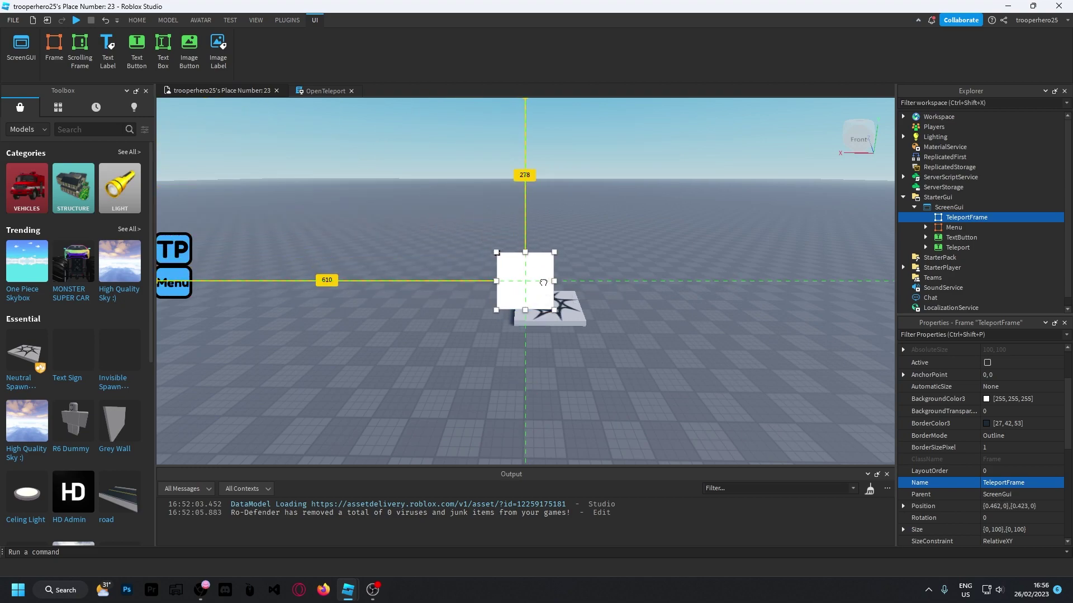
{"action": "left_click_drag", "start_coordinate": [542, 282], "coordinate": [655, 144]}
{"action": "left_click_drag", "start_coordinate": [561, 244], "coordinate": [524, 282]}
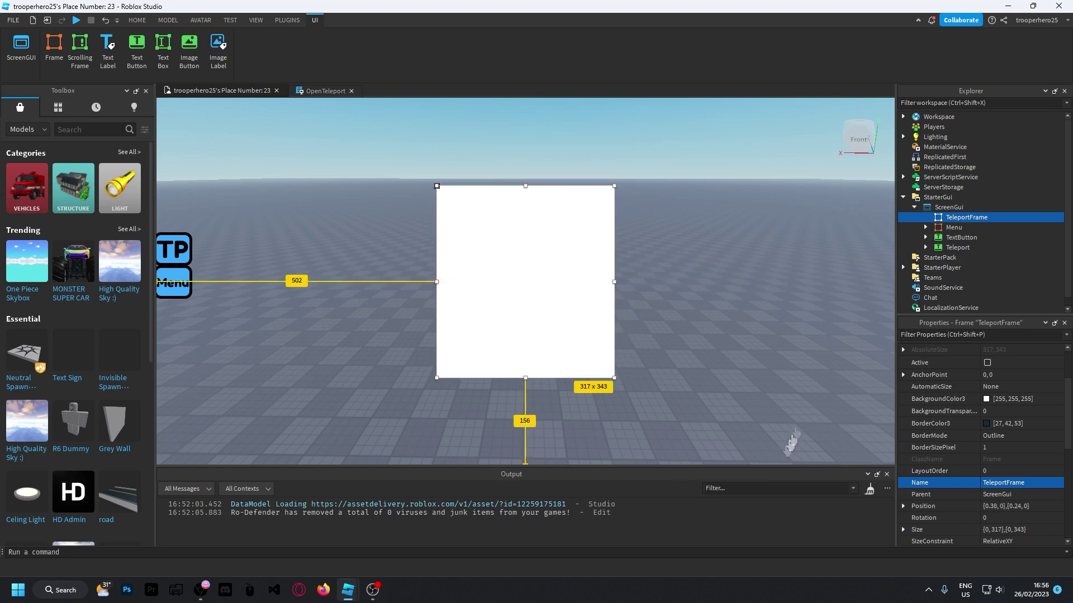
Step: Add a UICorner and a UIStroke inside TeleportFrame
{"action": "left_click", "coordinate": [995, 218]}
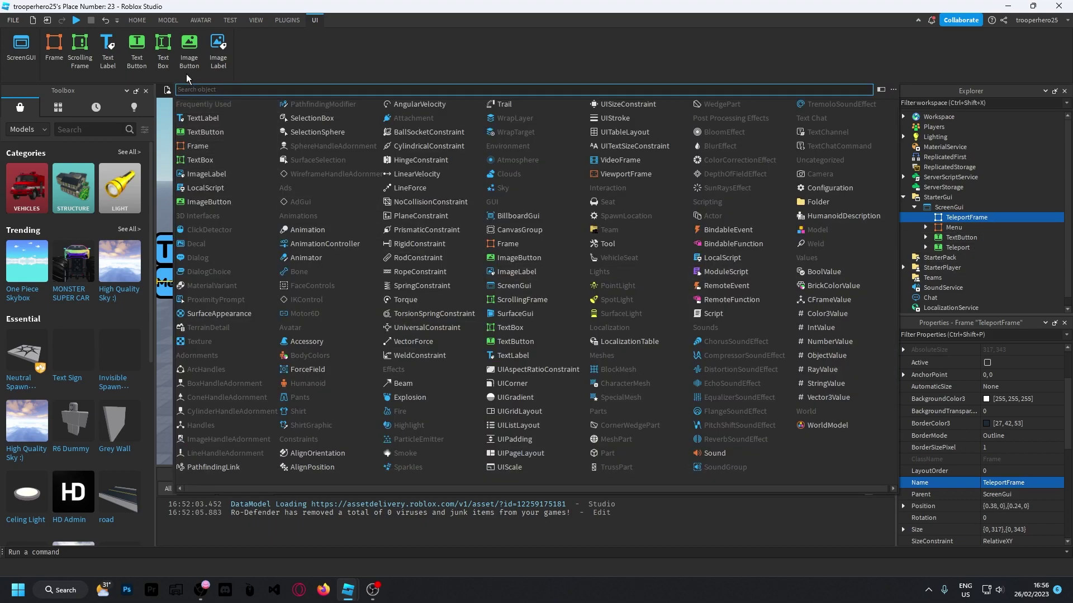
{"action": "type", "text": "ui"}
{"action": "left_click", "coordinate": [216, 105]}
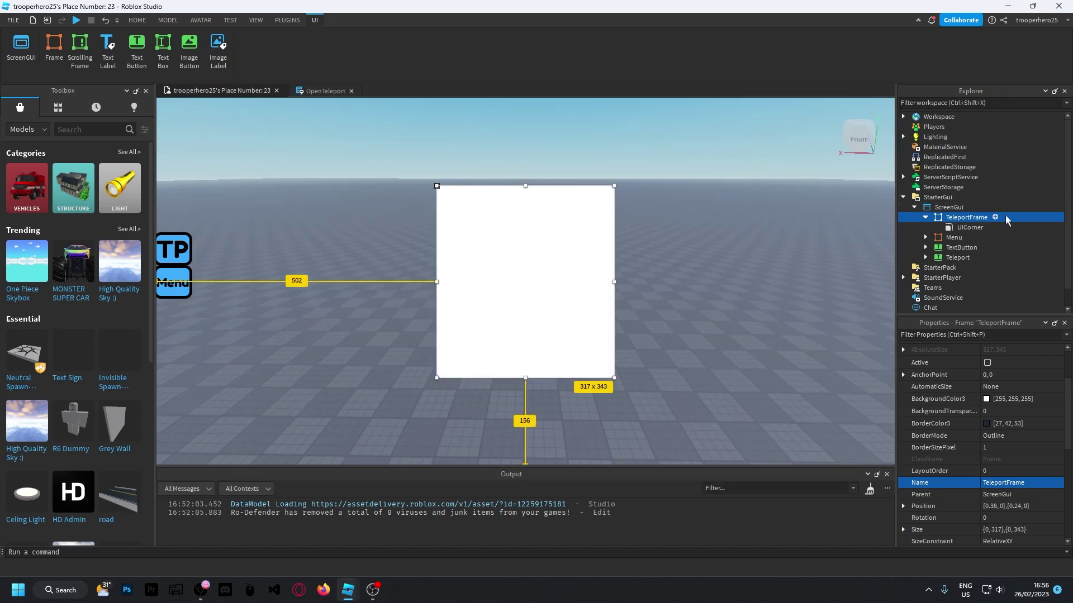
{"action": "left_click", "coordinate": [993, 218]}
{"action": "type", "text": "ui"}
{"action": "left_click", "coordinate": [182, 119]}
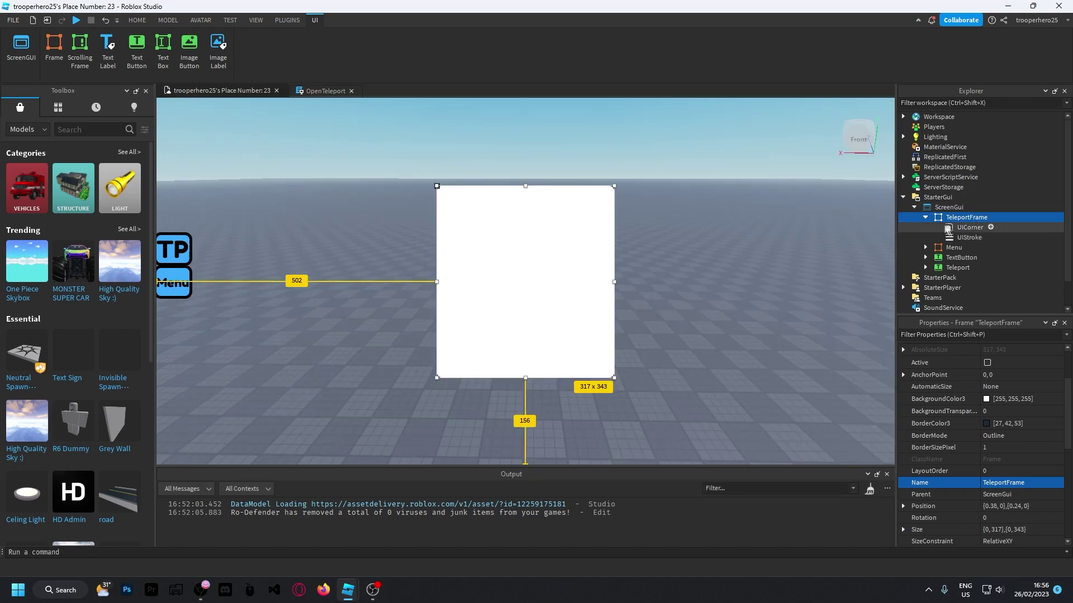
Step: Set the thickness of TeleportFrame's UIStroke to 6
{"action": "left_click", "coordinate": [948, 237]}
{"action": "left_click", "coordinate": [1000, 399]}
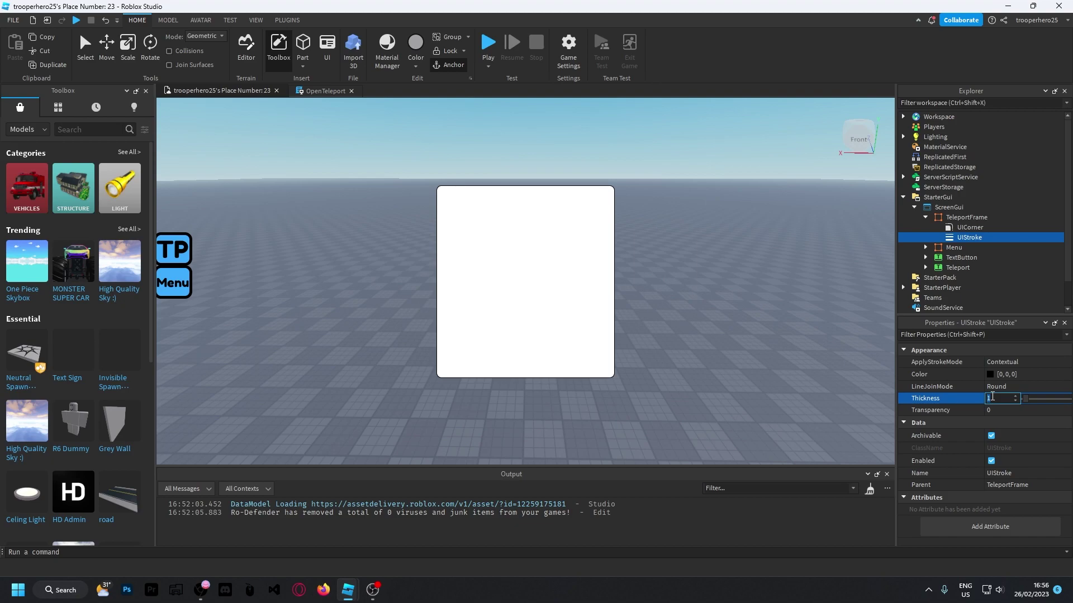
{"action": "type", "text": "6"}
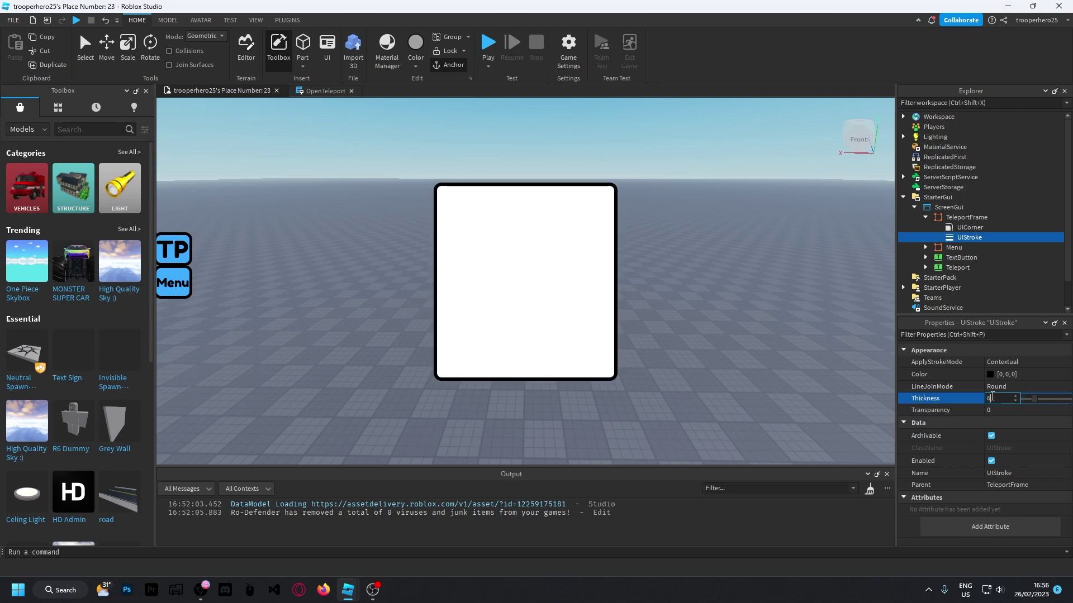
{"action": "key", "text": "Return"}
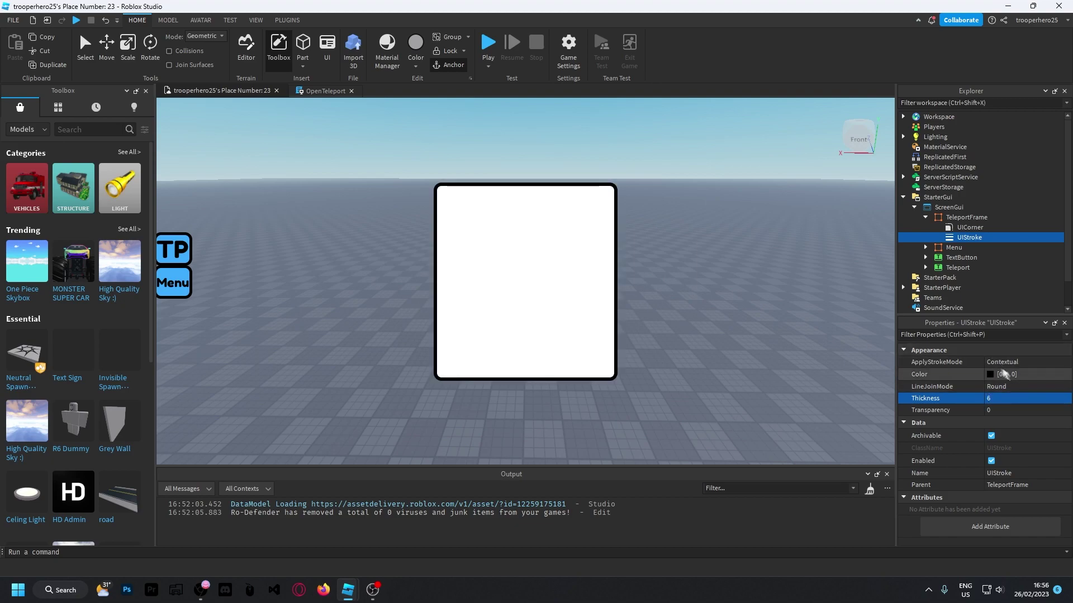
Step: Set TeleportFrame's background to a darkened shade of the Menu button's sampled blue, RGB 46, 134, 197
{"action": "left_click", "coordinate": [959, 217]}
{"action": "left_click", "coordinate": [987, 473]}
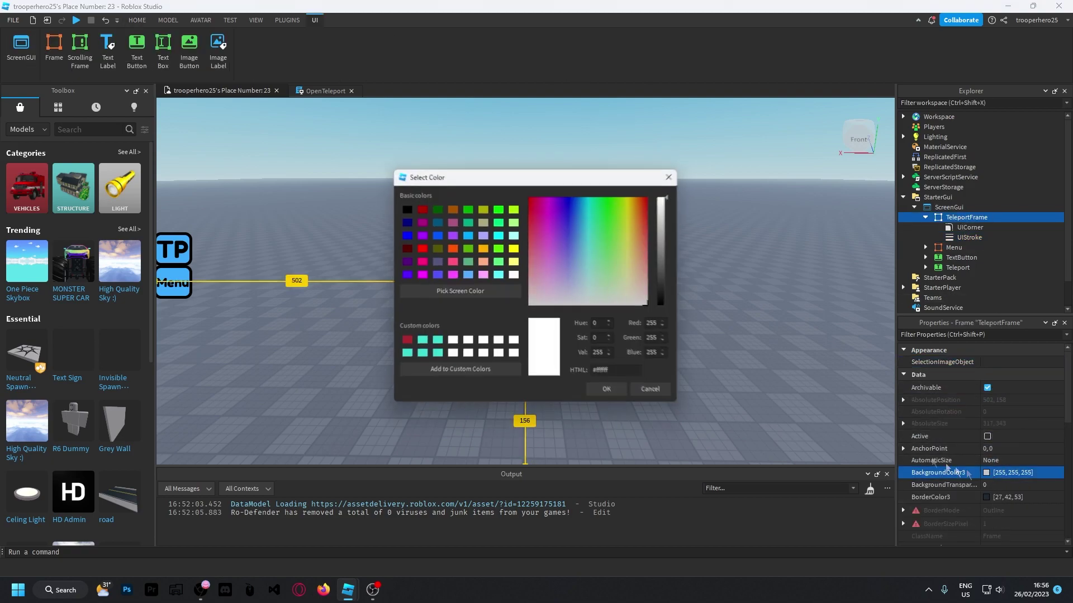
{"action": "left_click", "coordinate": [509, 295]}
{"action": "left_click", "coordinate": [168, 275]}
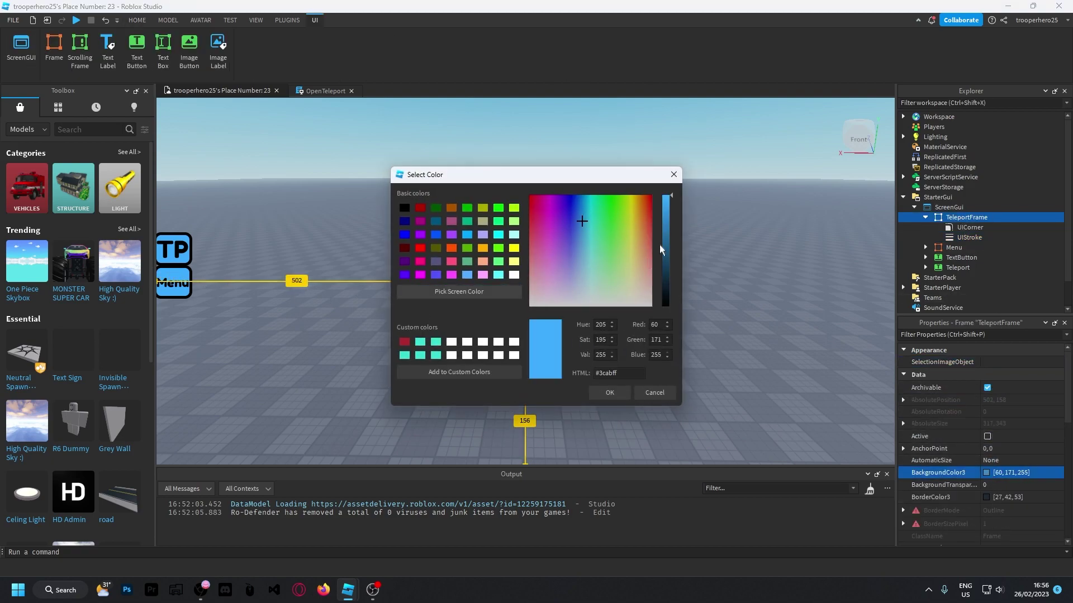
{"action": "left_click_drag", "start_coordinate": [665, 244], "coordinate": [668, 220]}
{"action": "left_click", "coordinate": [609, 393]}
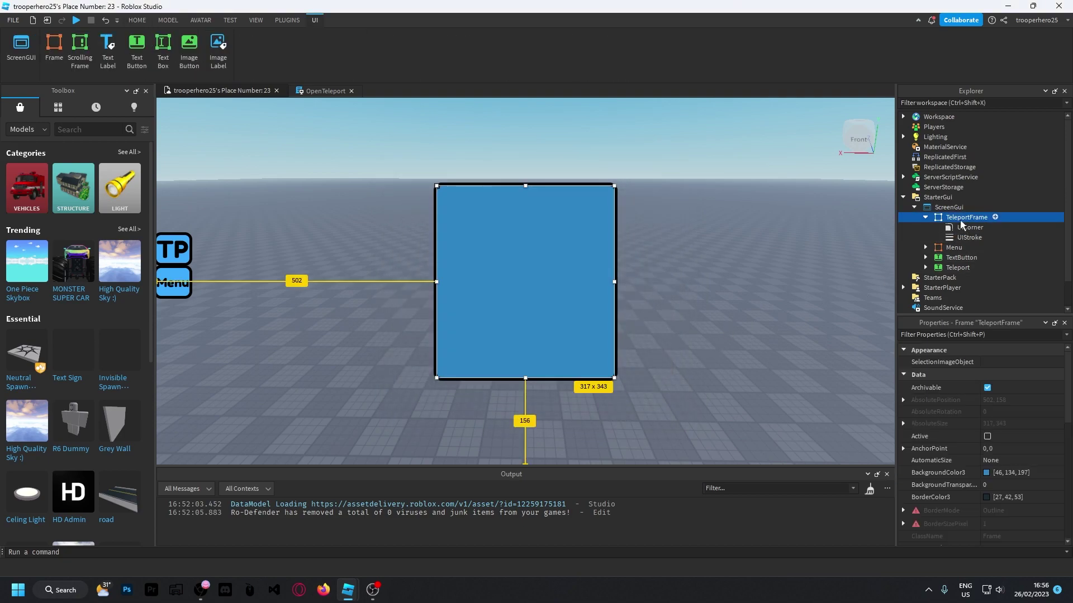
Step: Set TeleportFrame's background to the light blue sampled from the Menu button, RGB 60, 171, 255
{"action": "left_click", "coordinate": [986, 472]}
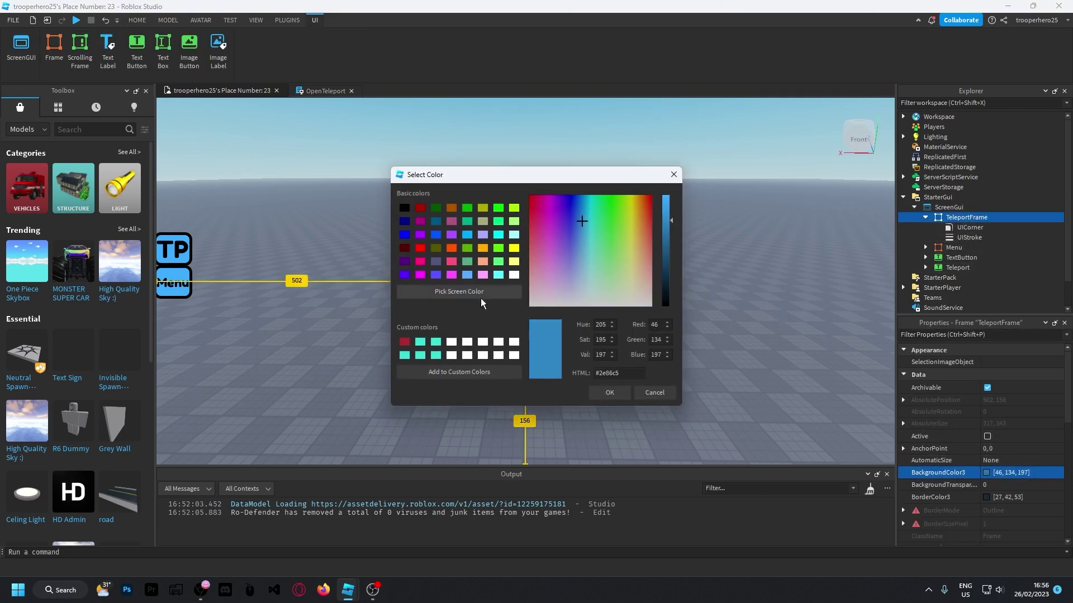
{"action": "left_click", "coordinate": [431, 292]}
{"action": "left_click", "coordinate": [551, 356]}
{"action": "left_click", "coordinate": [609, 392]}
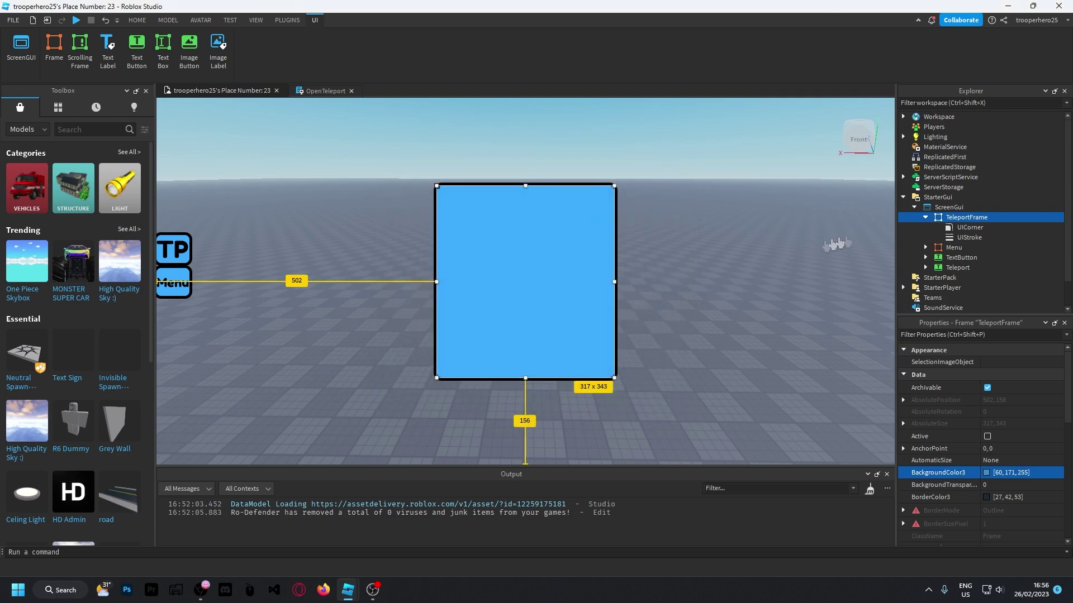
Step: Add a TextButton inside TeleportFrame
{"action": "left_click", "coordinate": [977, 228]}
{"action": "left_click", "coordinate": [979, 217]}
{"action": "left_click", "coordinate": [996, 217]}
{"action": "left_click", "coordinate": [198, 135]}
Step: Position the new TextButton about 68 pixels below TeleportFrame's upper edge and widen it to about 301 x 50 pixels
{"action": "left_click", "coordinate": [973, 247]}
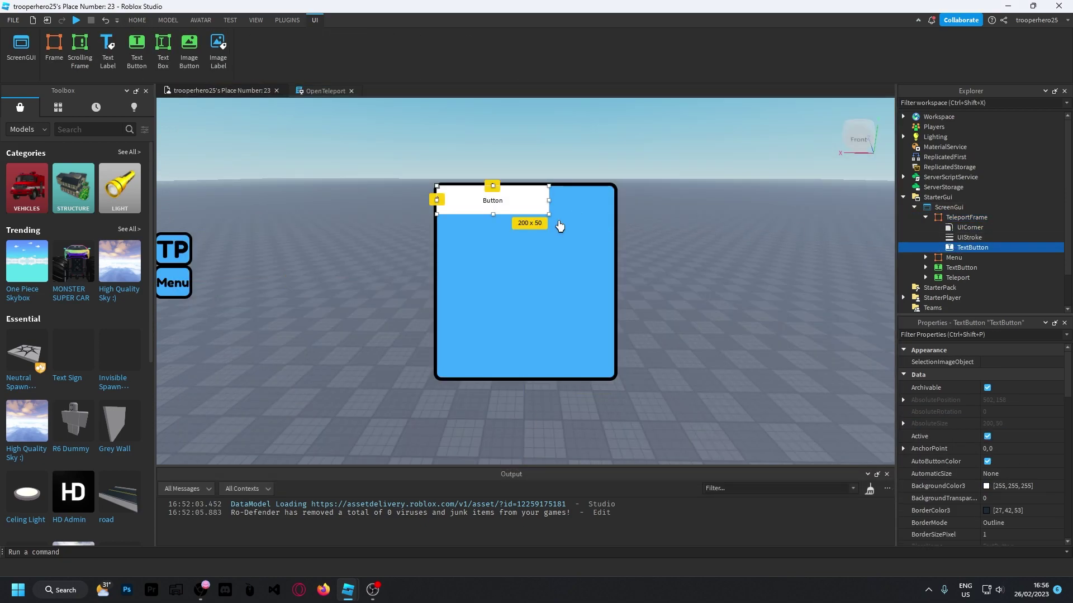
{"action": "left_click_drag", "start_coordinate": [517, 208], "coordinate": [610, 238]}
{"action": "left_click", "coordinate": [467, 238]}
{"action": "left_click", "coordinate": [471, 239]}
{"action": "left_click_drag", "start_coordinate": [468, 238], "coordinate": [440, 238]}
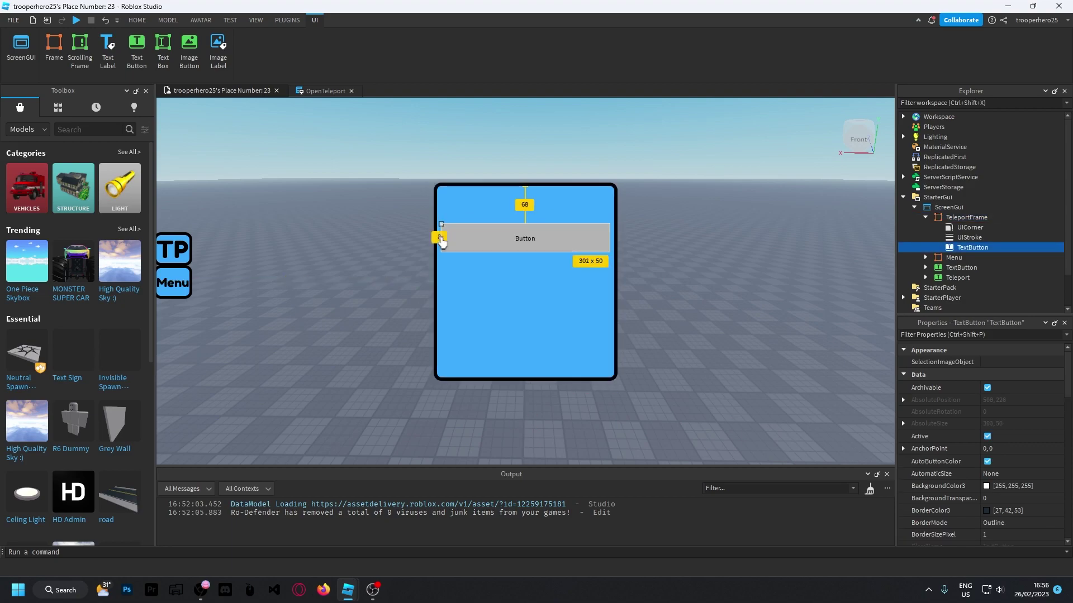
Step: Add a UICorner and a UIStroke inside TeleportFrame's TextButton
{"action": "left_click", "coordinate": [995, 247]}
{"action": "type", "text": "ui"}
{"action": "left_click", "coordinate": [223, 108]}
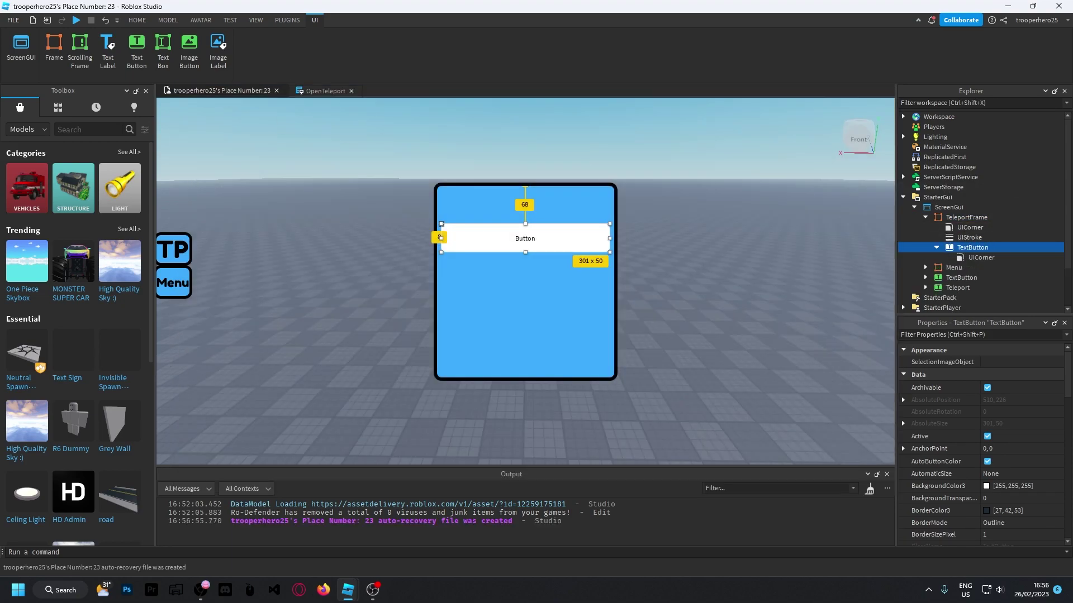
{"action": "left_click", "coordinate": [998, 247]}
{"action": "type", "text": "ui"}
{"action": "left_click", "coordinate": [223, 119]}
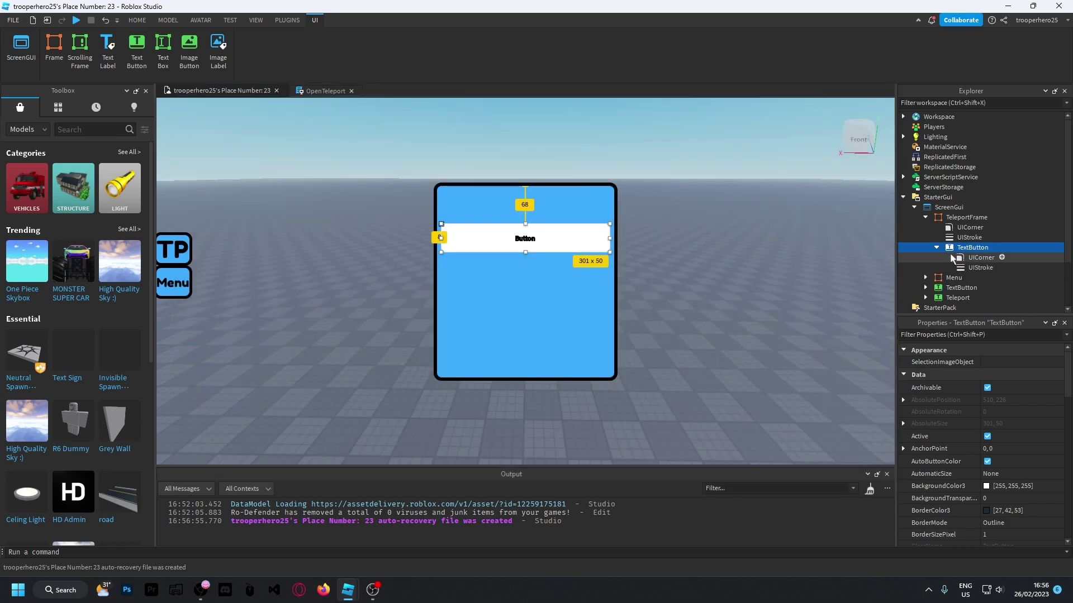
Step: Set the TextButton's UIStroke to Border stroke mode with a thickness of 5
{"action": "left_click", "coordinate": [959, 269]}
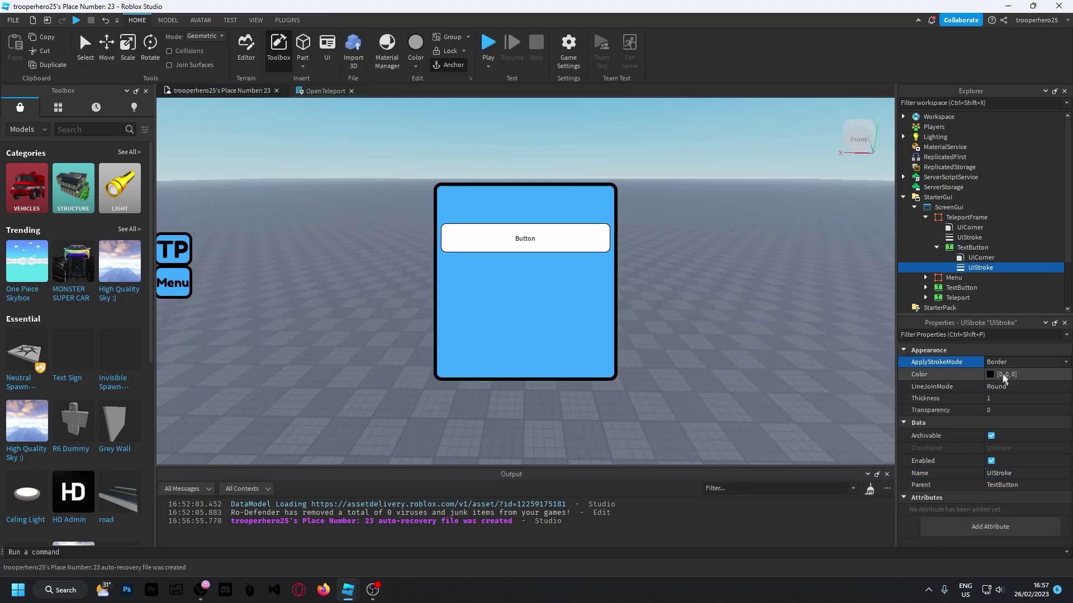
{"action": "left_click", "coordinate": [1000, 398]}
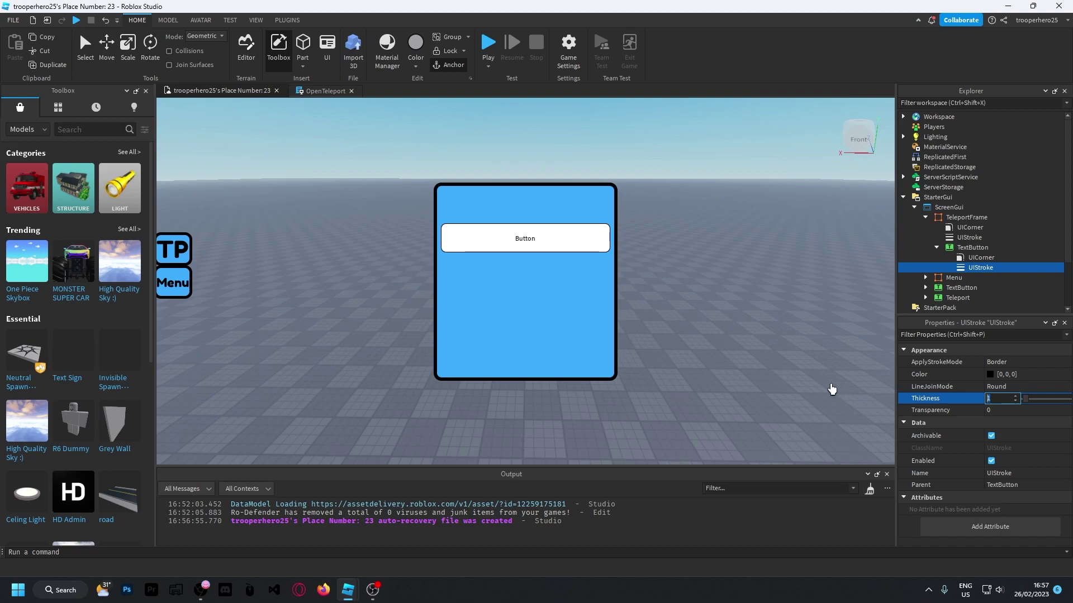
{"action": "type", "text": "5"}
{"action": "key", "text": "Return"}
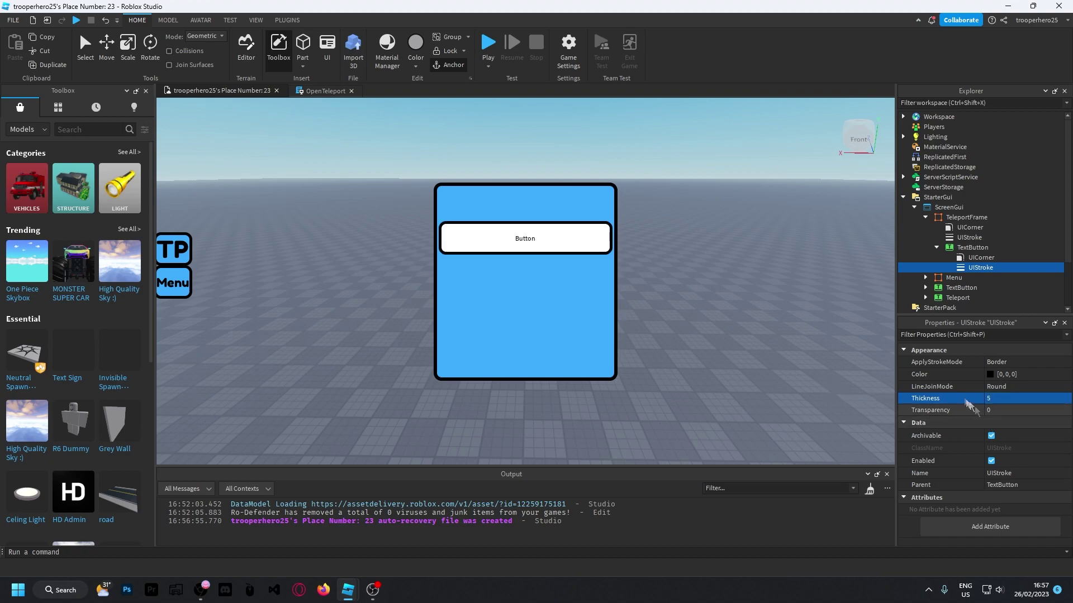
Step: Set the TextButton's background to a darkened shade of the Menu button's sampled blue, RGB 46, 134, 197
{"action": "left_click", "coordinate": [972, 248]}
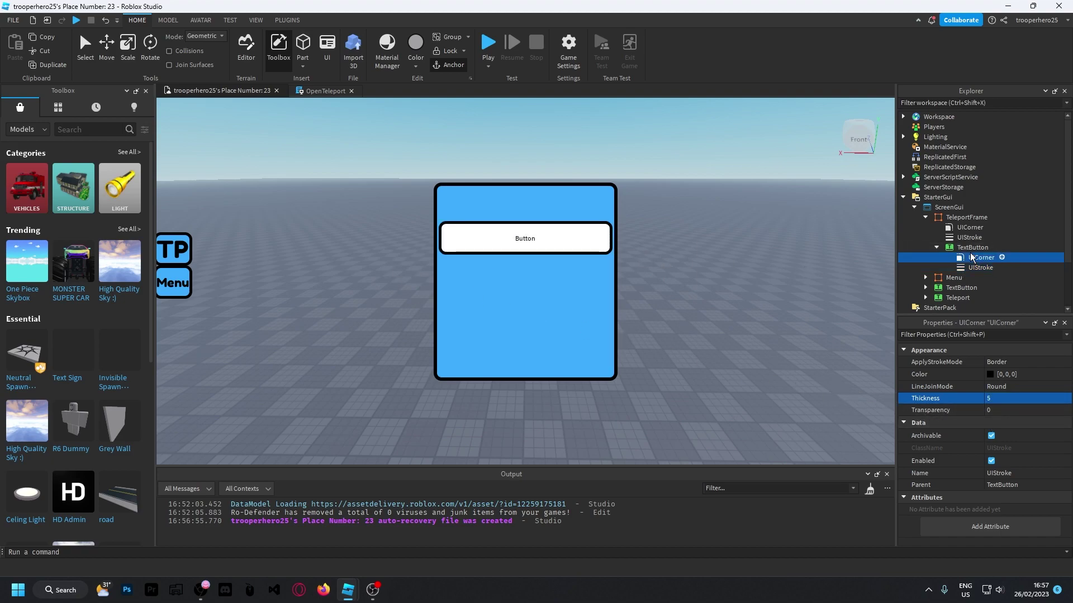
{"action": "left_click", "coordinate": [986, 486]}
{"action": "left_click", "coordinate": [460, 291]}
{"action": "left_click", "coordinate": [181, 272]}
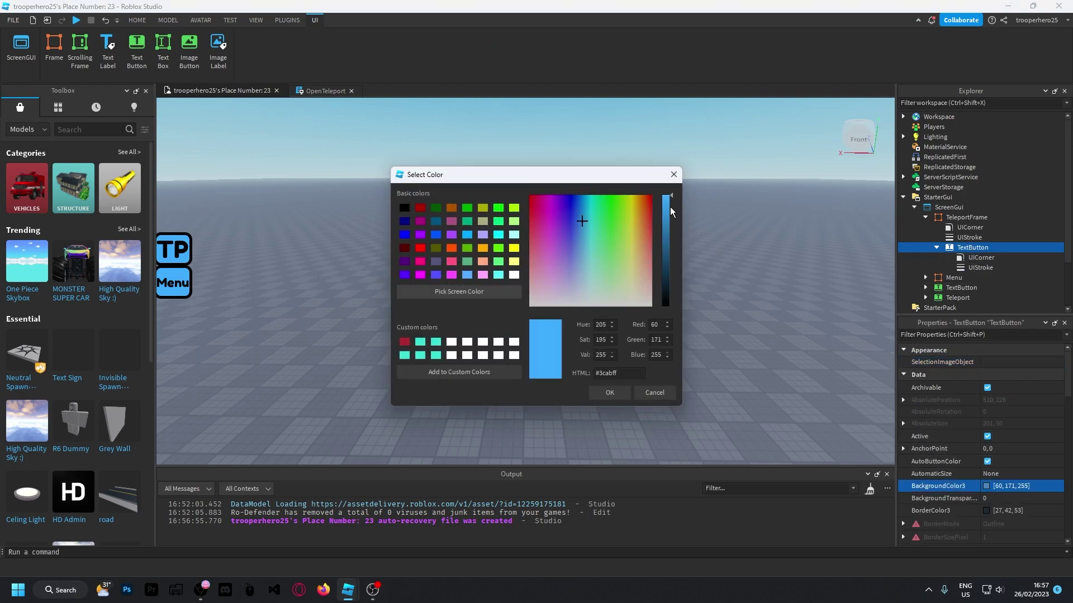
{"action": "left_click_drag", "start_coordinate": [670, 208], "coordinate": [668, 237]}
{"action": "left_click", "coordinate": [606, 395]}
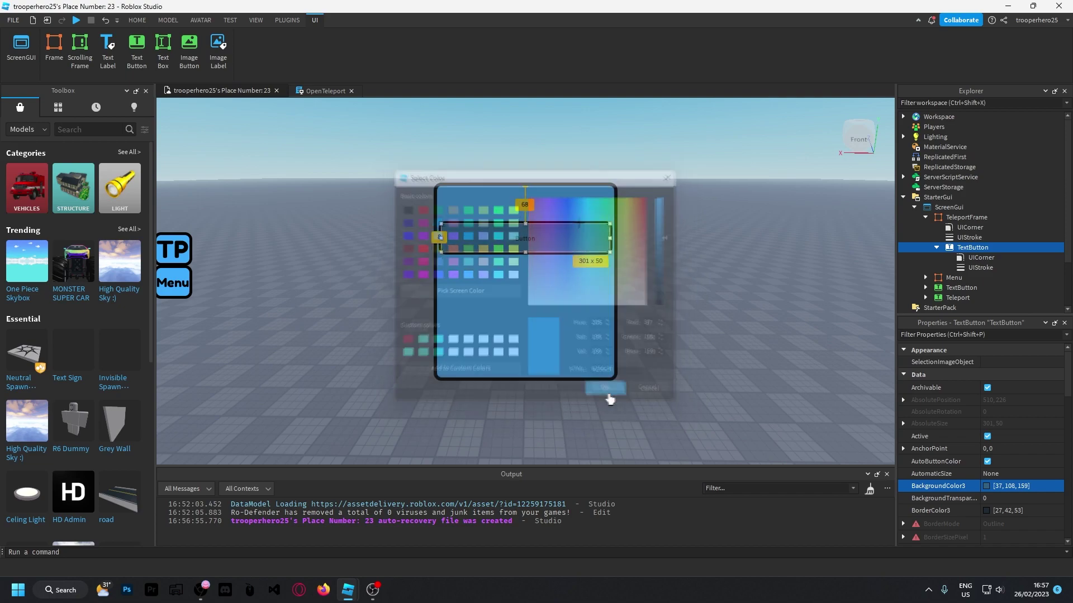
{"action": "left_click", "coordinate": [963, 473]}
{"action": "left_click", "coordinate": [988, 486]}
{"action": "left_click_drag", "start_coordinate": [668, 237], "coordinate": [668, 221]}
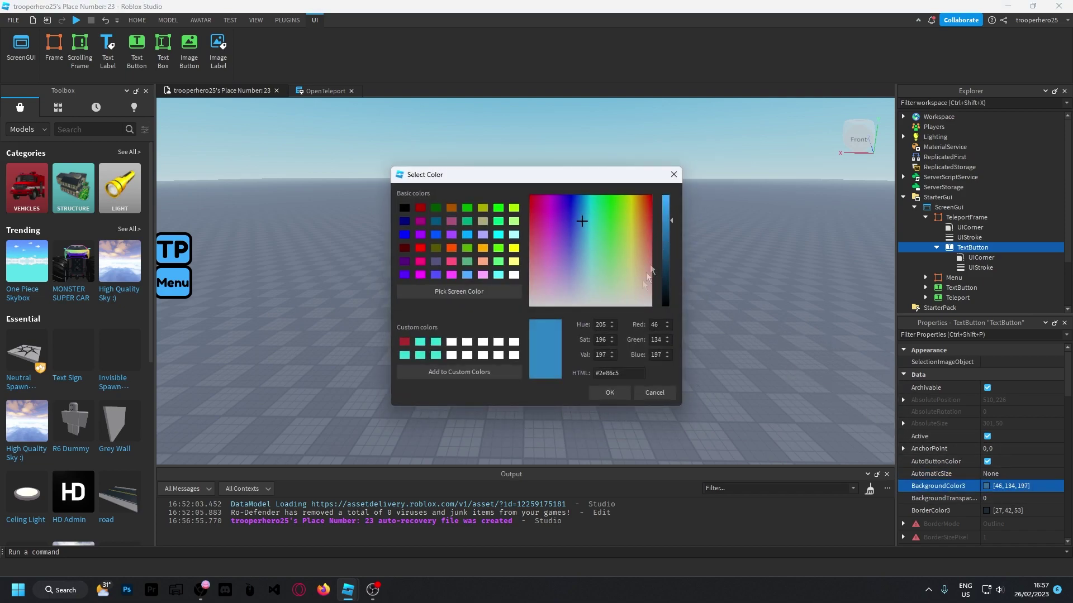
{"action": "left_click", "coordinate": [613, 393]}
Step: Set the text of TeleportFrame's TextButton to "Teleport 1"
{"action": "scroll", "coordinate": [974, 437], "scroll_direction": "down", "scroll_amount": 1}
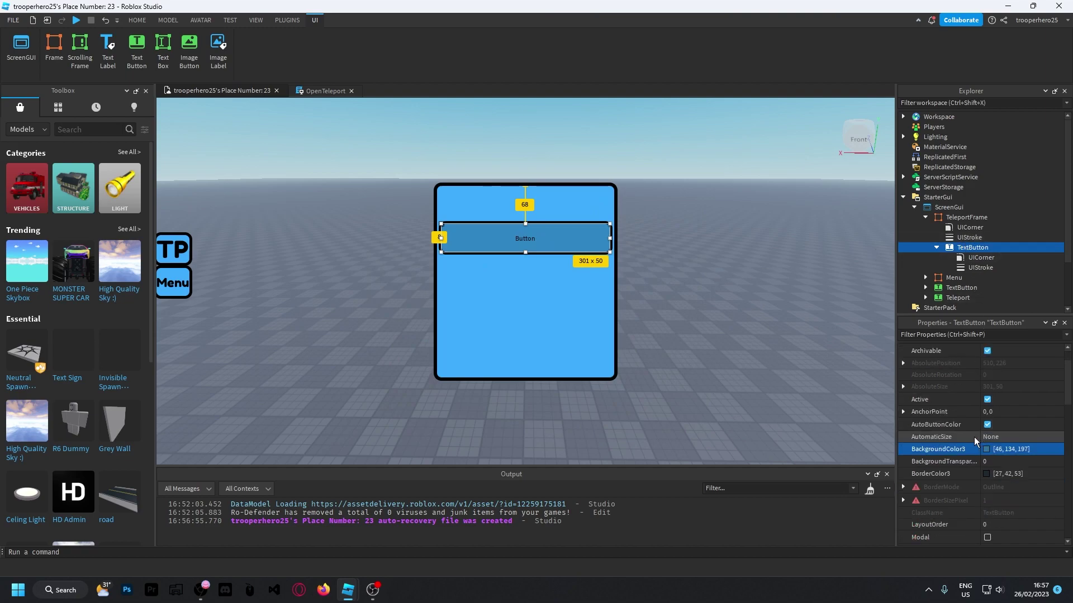
{"action": "scroll", "coordinate": [973, 438], "scroll_direction": "down", "scroll_amount": 10}
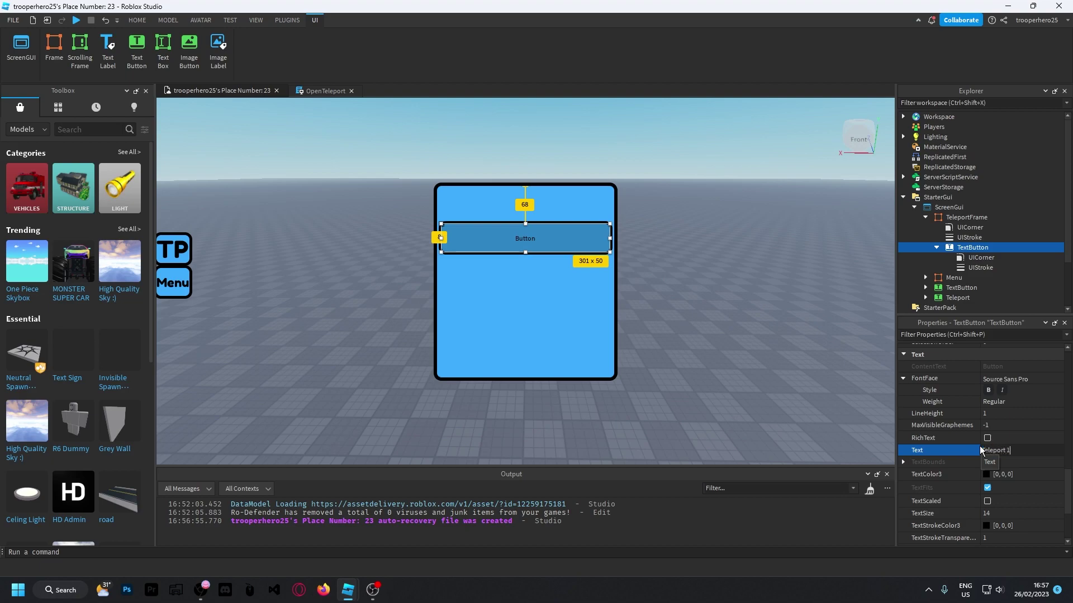
{"action": "key", "text": "Return"}
Step: Enable TextScaled on the "Teleport 1" button and set its font to Fredoka One
{"action": "left_click", "coordinate": [987, 501]}
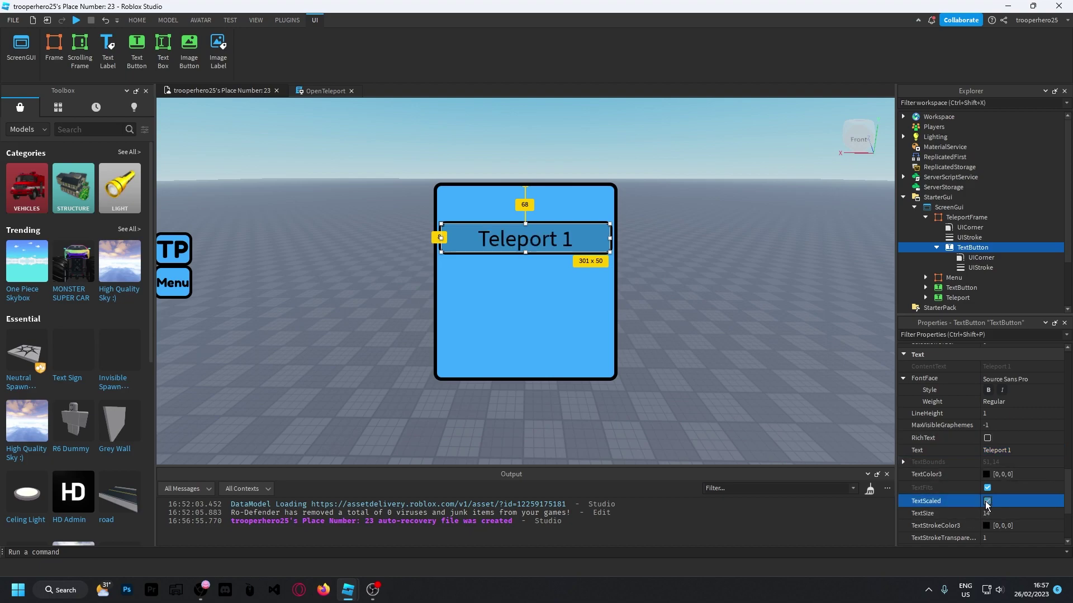
{"action": "left_click", "coordinate": [997, 379]}
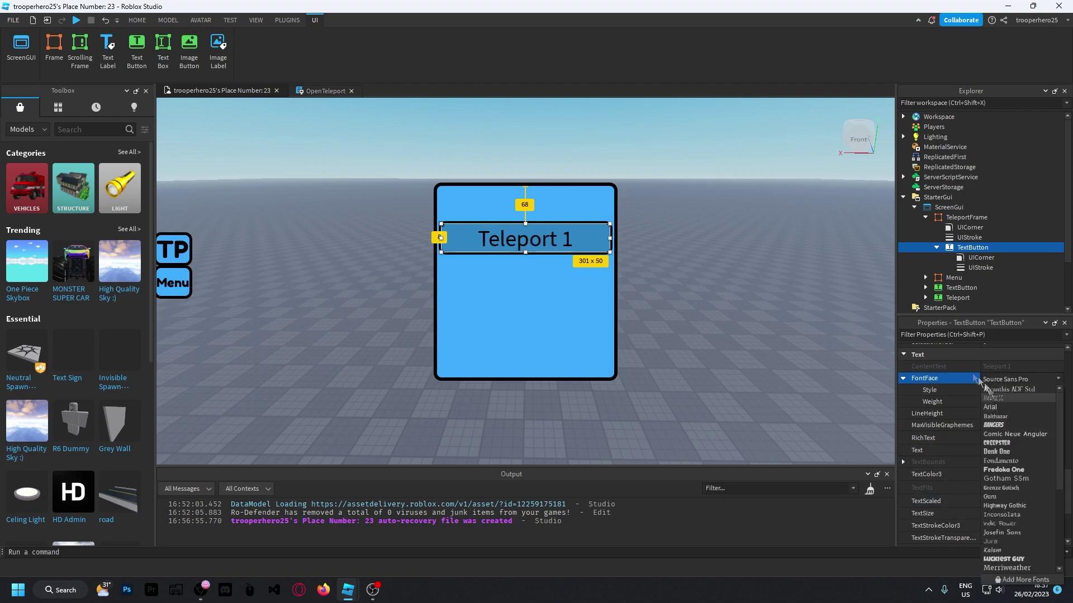
{"action": "left_click", "coordinate": [1003, 470]}
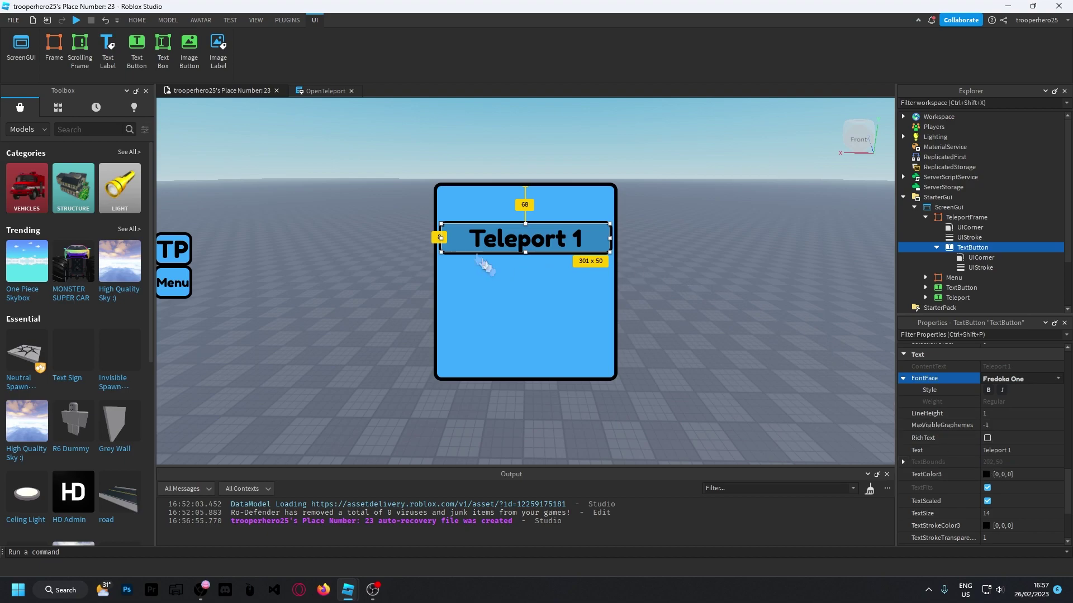
{"action": "left_click", "coordinate": [403, 281]}
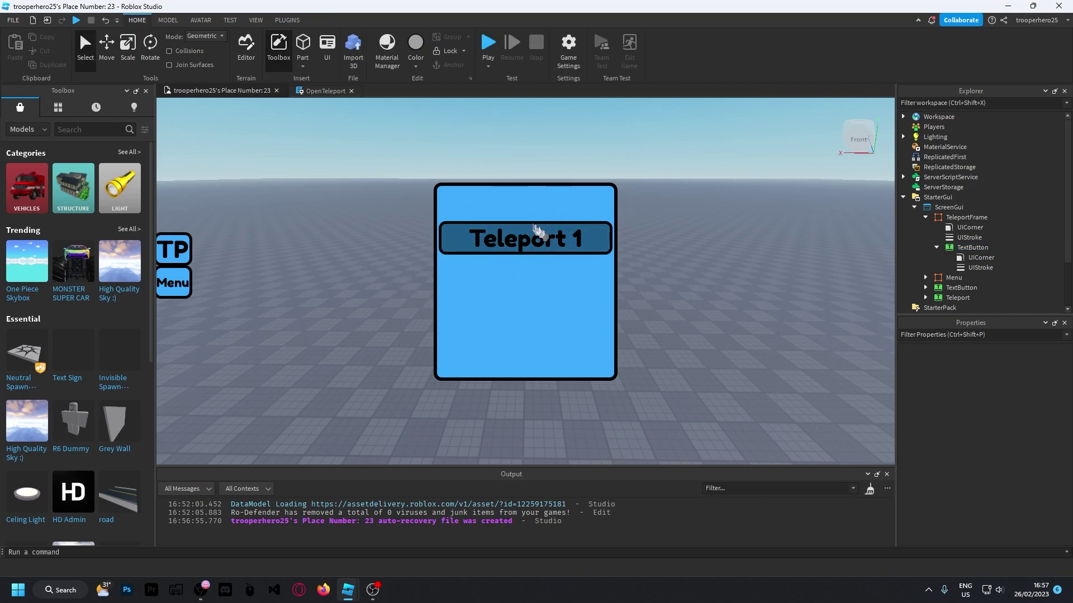
Step: Add a TextLabel inside TeleportFrame
{"action": "left_click", "coordinate": [936, 248]}
{"action": "left_click", "coordinate": [966, 217]}
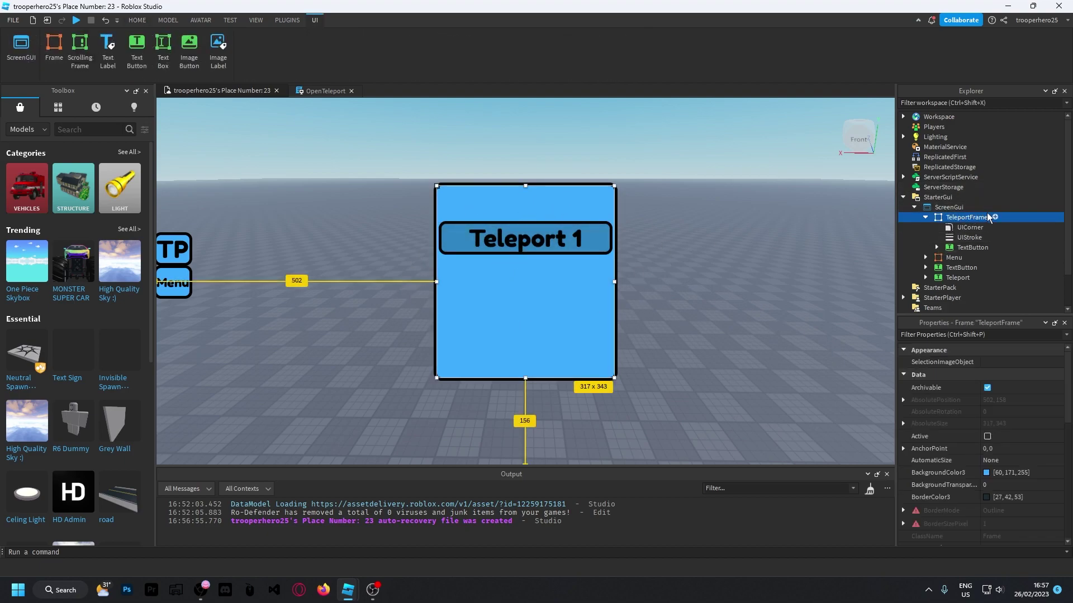
{"action": "left_click", "coordinate": [995, 217]}
{"action": "left_click", "coordinate": [218, 119]}
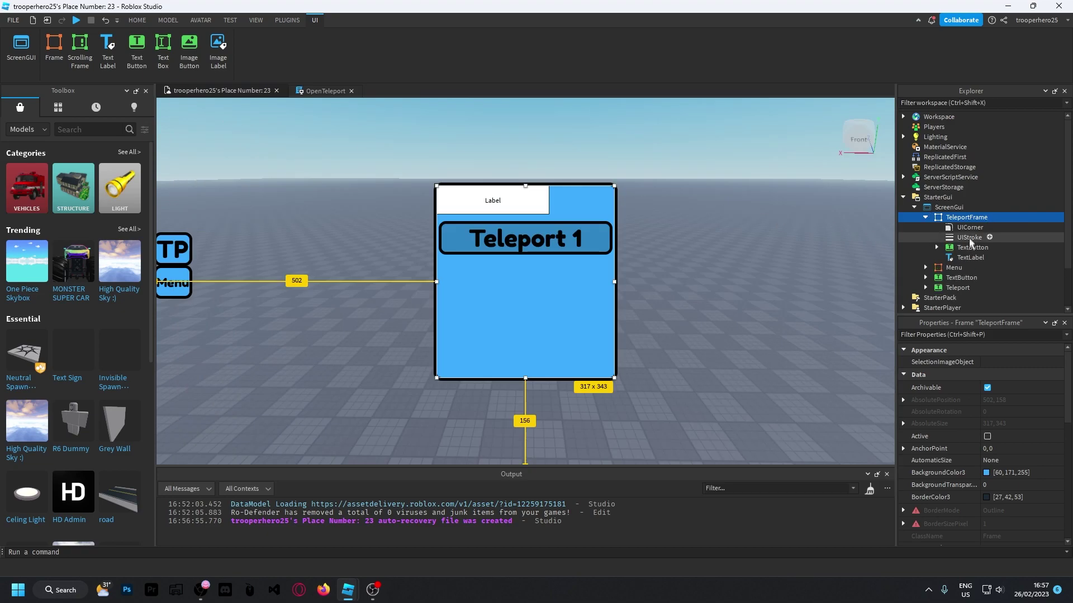
Step: Align the TextLabel with TeleportFrame's upper edge and widen it to the frame's full width, 317 x 50
{"action": "left_click", "coordinate": [519, 203]}
{"action": "left_click_drag", "start_coordinate": [519, 203], "coordinate": [550, 202]}
{"action": "left_click_drag", "start_coordinate": [469, 199], "coordinate": [441, 199]}
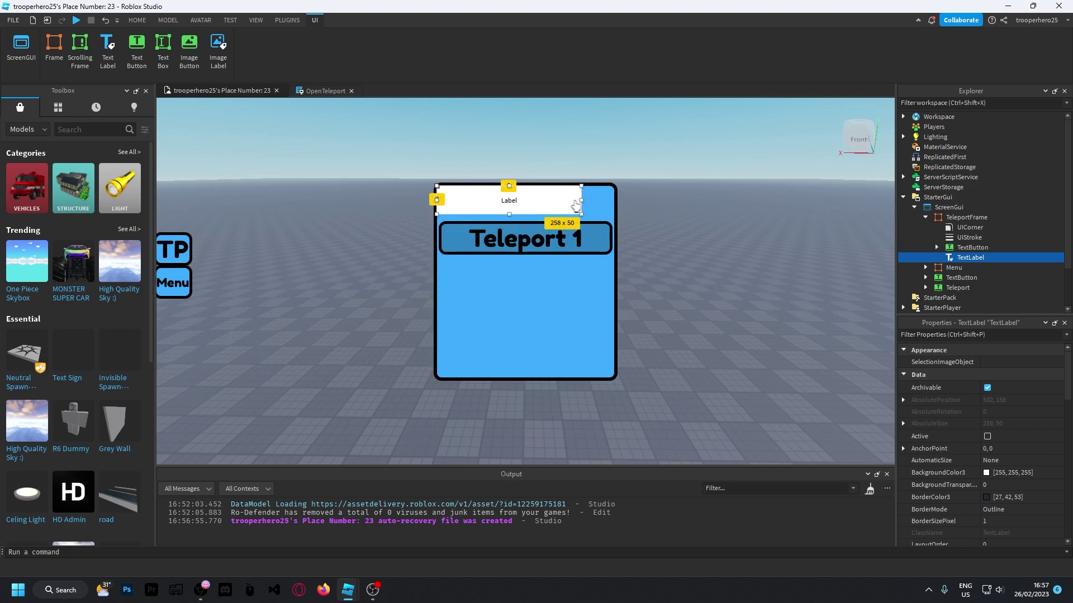
{"action": "left_click_drag", "start_coordinate": [577, 202], "coordinate": [612, 200]}
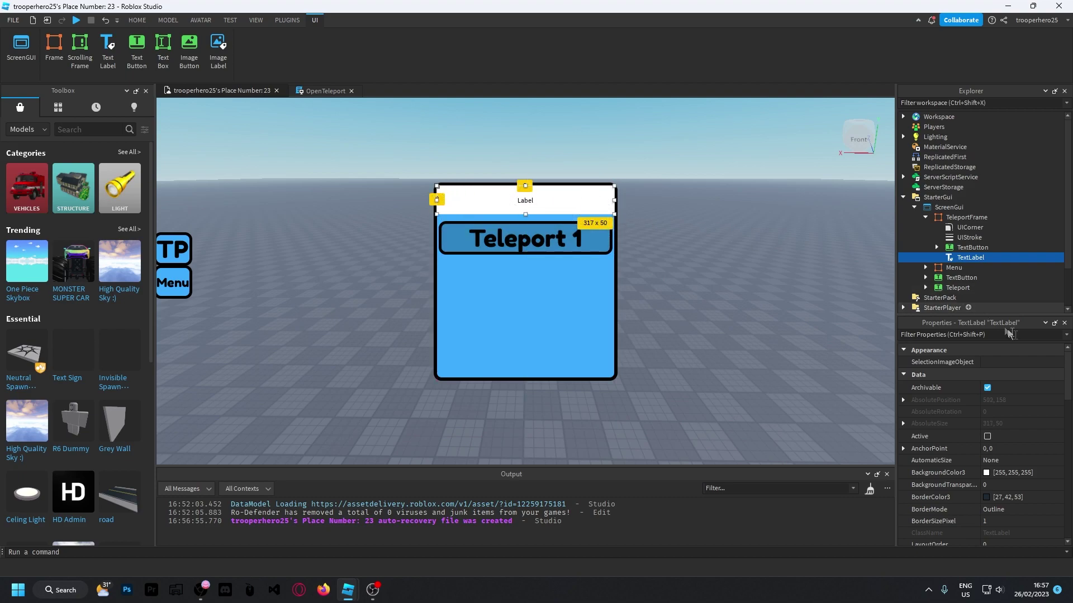
Step: Set the TextLabel's background to a darkened shade of the menu blue, RGB 46, 134, 197
{"action": "left_click", "coordinate": [1003, 486]}
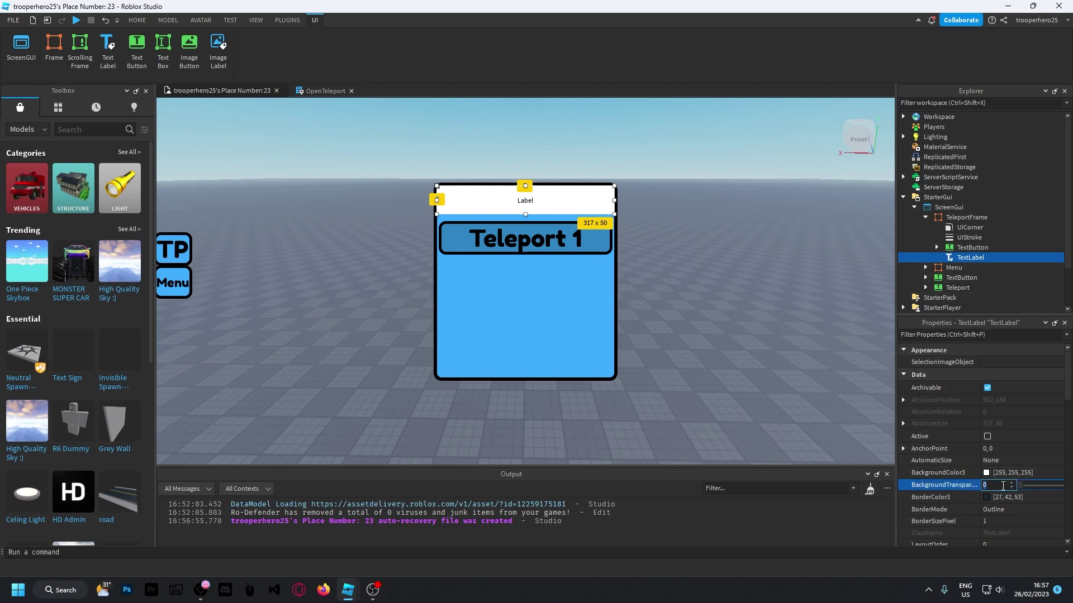
{"action": "left_click", "coordinate": [986, 473]}
{"action": "left_click", "coordinate": [504, 290]}
{"action": "left_click", "coordinate": [180, 260]}
{"action": "left_click_drag", "start_coordinate": [502, 173], "coordinate": [800, 250]}
{"action": "left_click", "coordinate": [963, 297]}
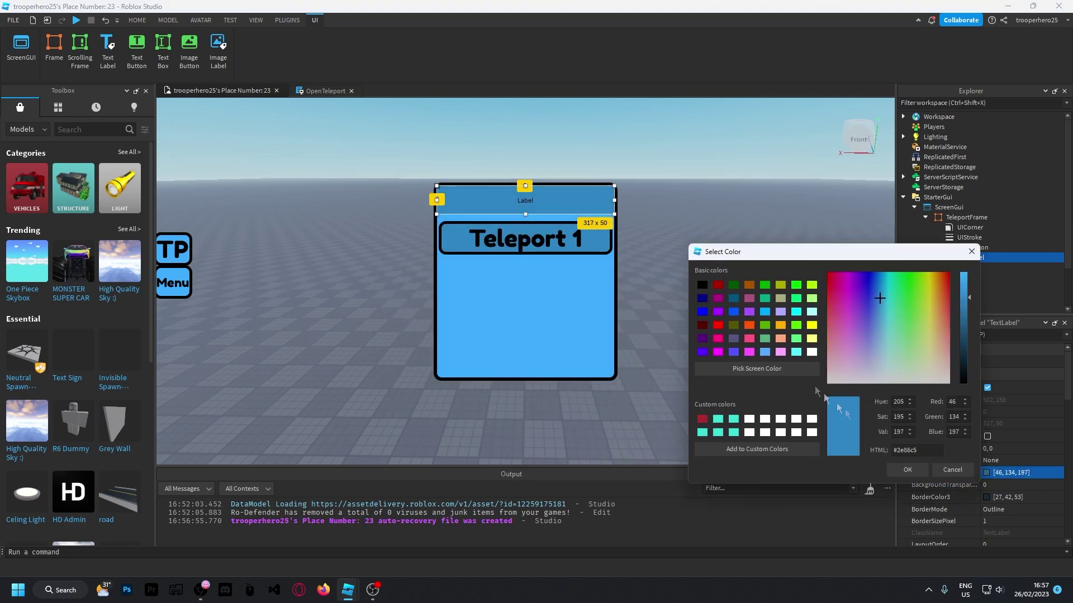
{"action": "left_click", "coordinate": [907, 470]}
Step: Set the TextLabel's text to "Teleport"
{"action": "scroll", "coordinate": [967, 455], "scroll_direction": "down", "scroll_amount": 5}
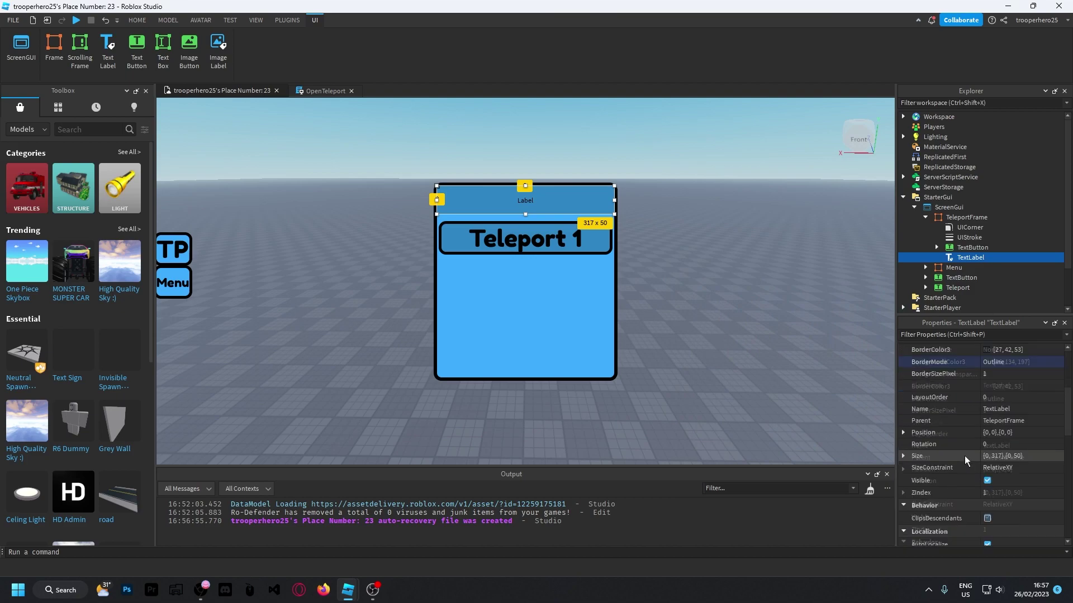
{"action": "scroll", "coordinate": [971, 462], "scroll_direction": "down", "scroll_amount": 3}
{"action": "left_click", "coordinate": [992, 469]}
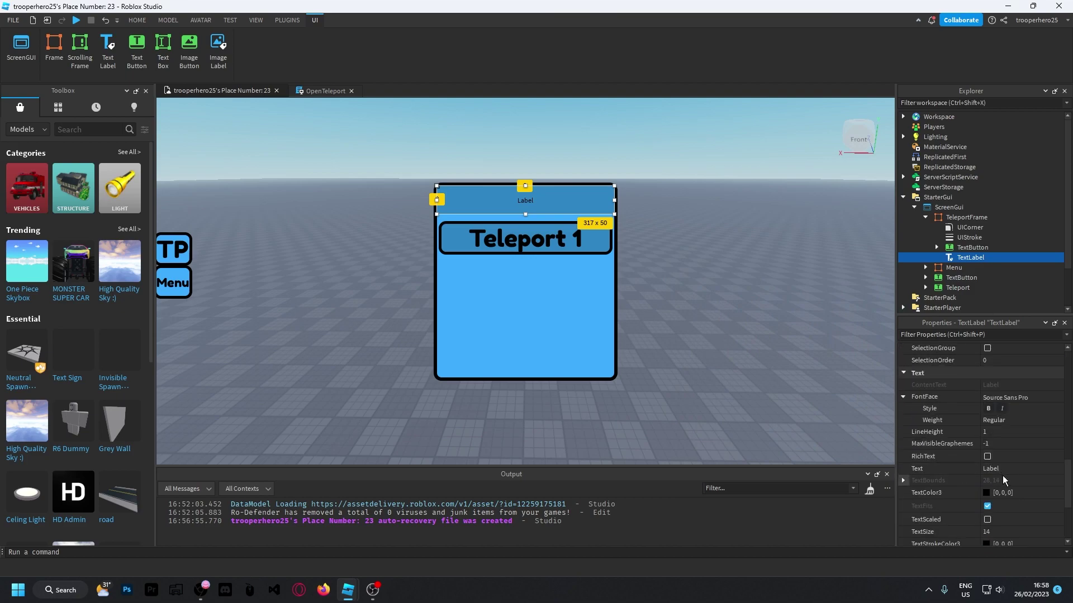
{"action": "type", "text": "Teleport"}
{"action": "key", "text": "Return"}
Step: Enable TextScaled on the "Teleport" label and set its font to Fredoka One
{"action": "left_click", "coordinate": [988, 520]}
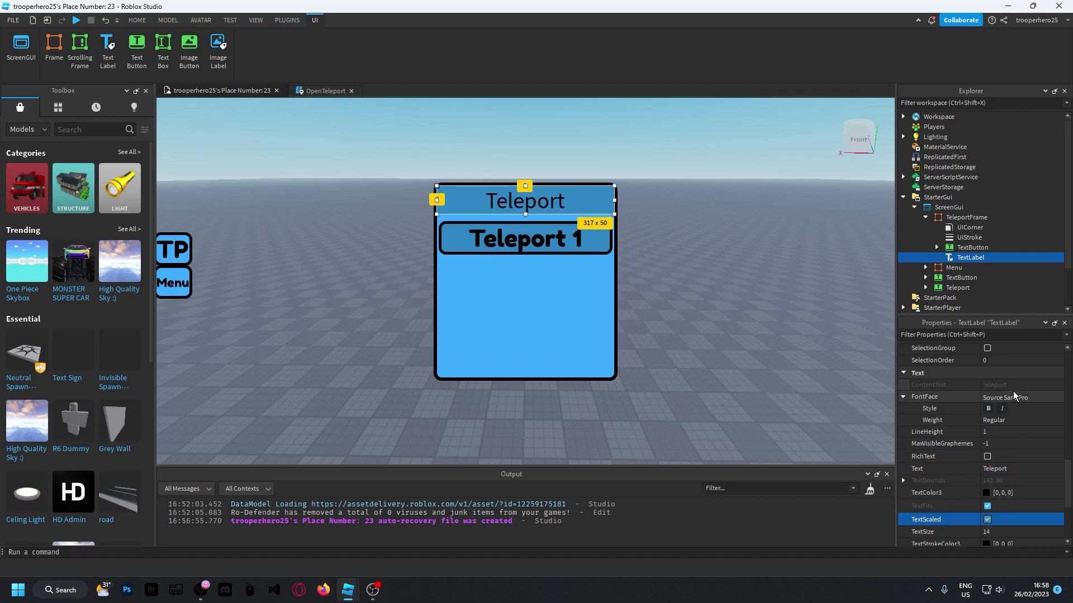
{"action": "left_click", "coordinate": [1014, 396]}
{"action": "left_click", "coordinate": [1006, 485]}
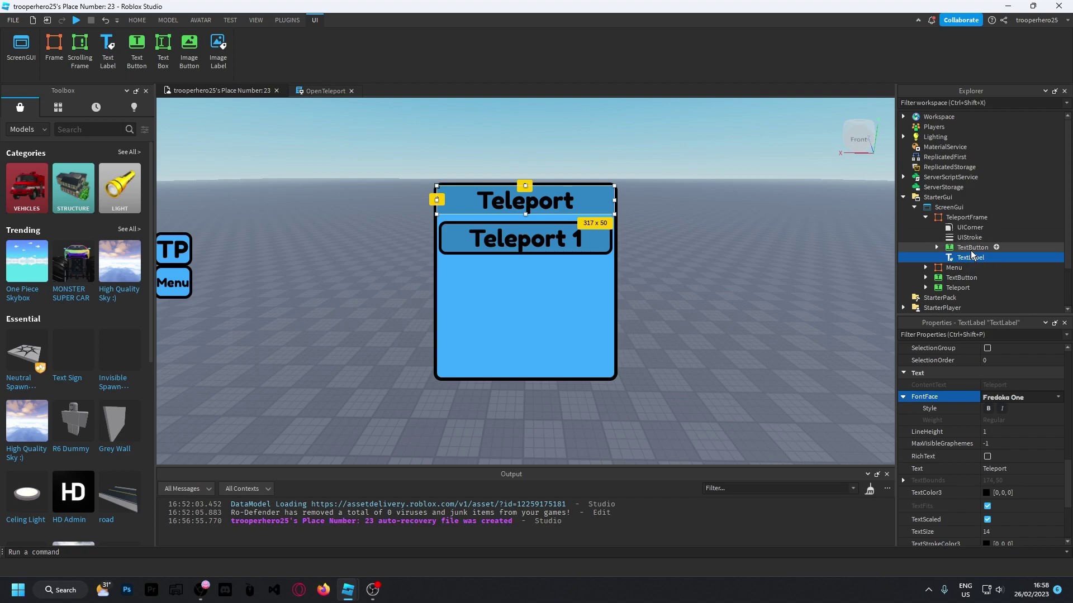
Step: Add a UICorner and a UIStroke to the TextLabel inside TeleportFrame
{"action": "left_click", "coordinate": [997, 257]}
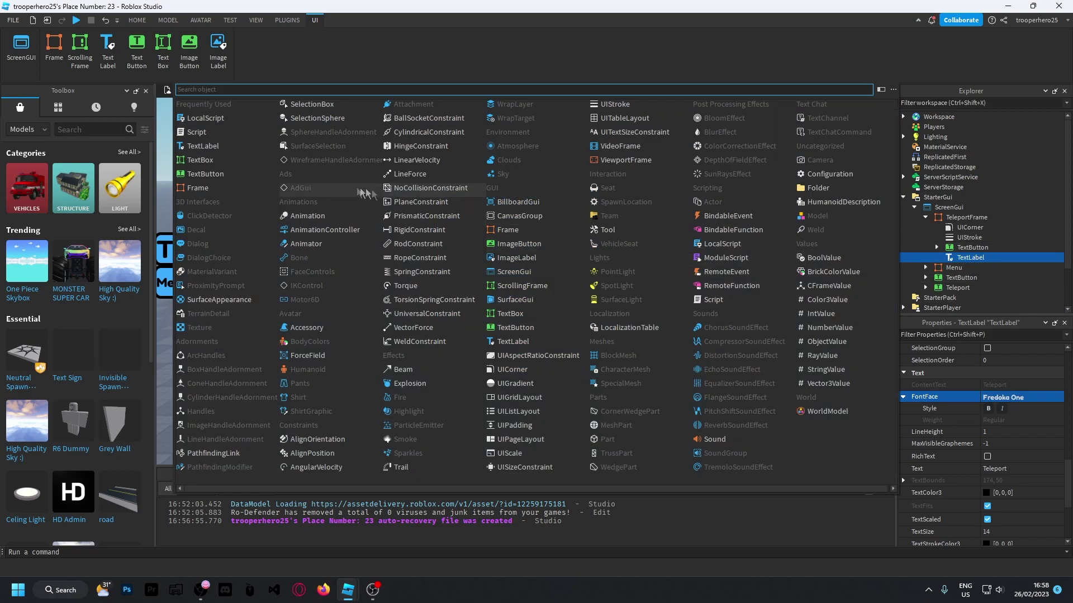
{"action": "left_click", "coordinate": [514, 369]}
{"action": "left_click", "coordinate": [991, 258]}
{"action": "left_click", "coordinate": [256, 126]}
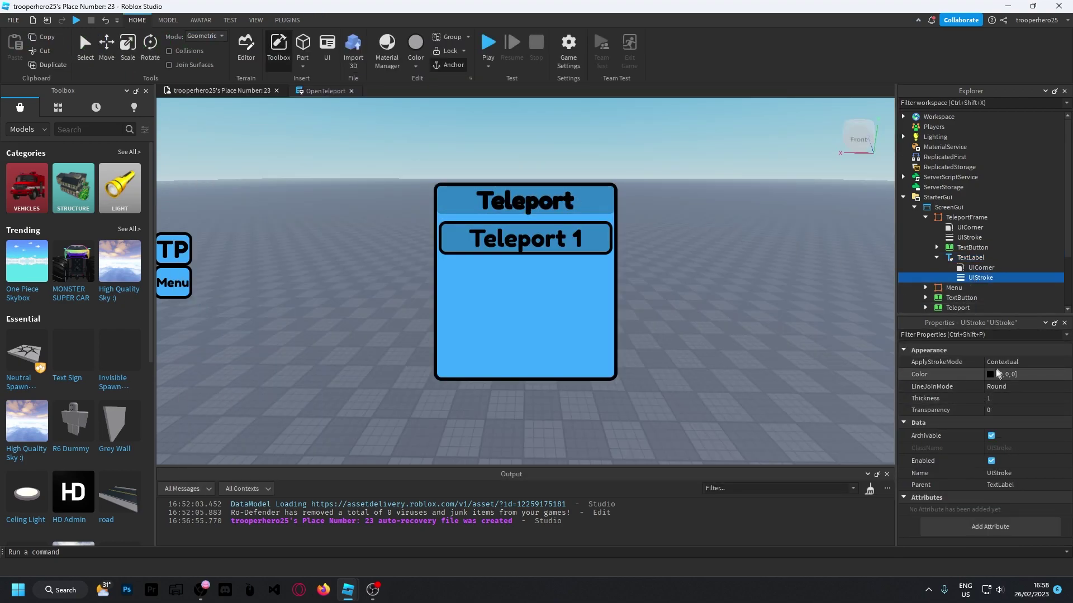
Step: Set the label's UIStroke to Border mode with a thickness of 6
{"action": "left_click", "coordinate": [1000, 362]}
{"action": "left_click", "coordinate": [1000, 382]}
{"action": "left_click", "coordinate": [995, 398]}
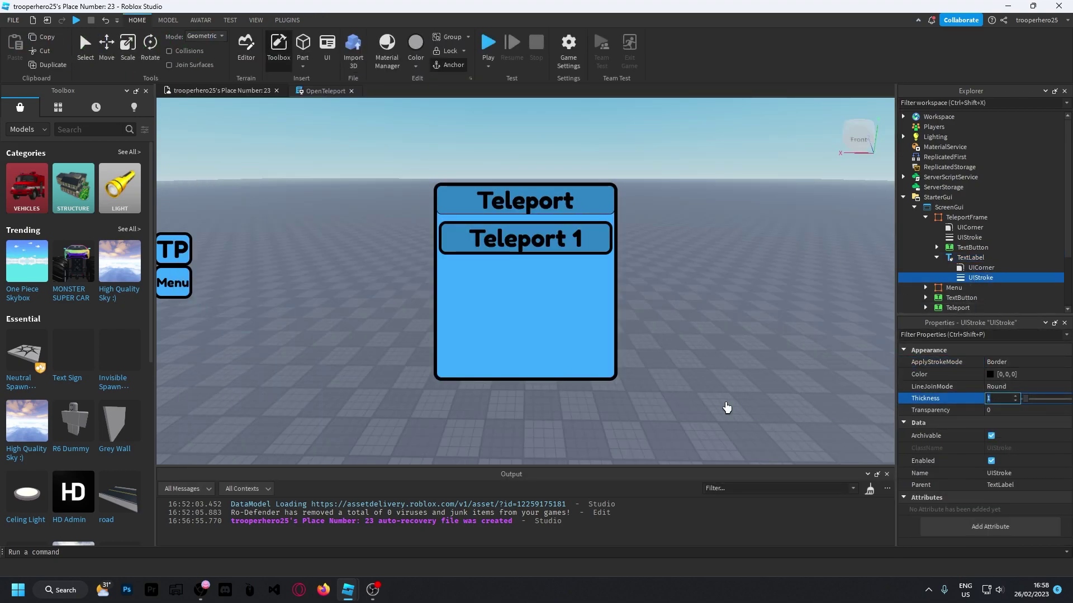
{"action": "type", "text": "5"}
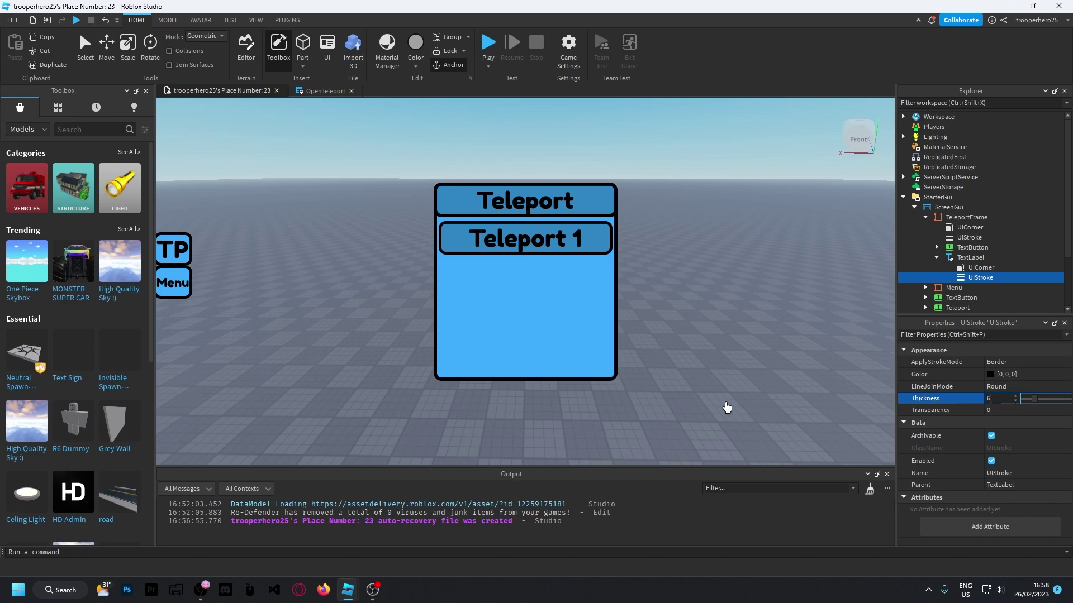
{"action": "left_click", "coordinate": [696, 287]}
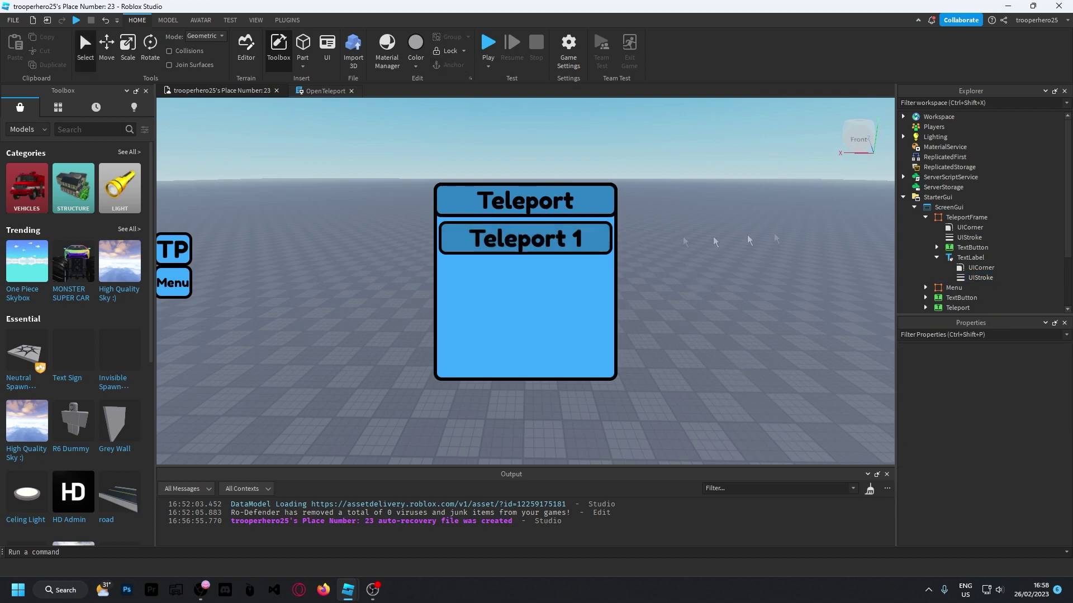
Step: Change the text of the "Teleport 1" button to "1"
{"action": "left_click", "coordinate": [525, 239]}
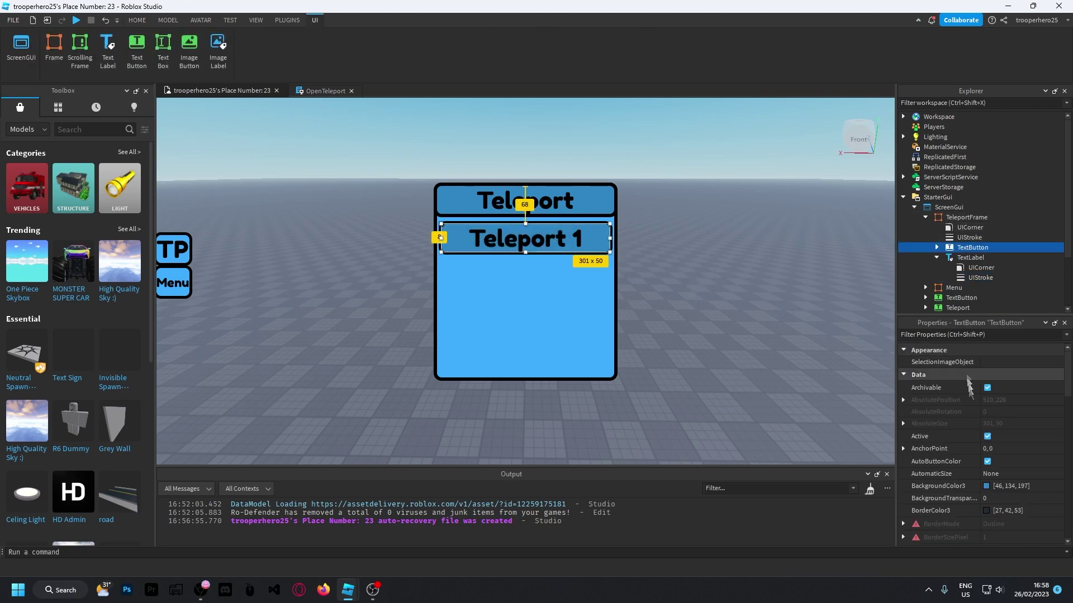
{"action": "scroll", "coordinate": [1006, 487], "scroll_direction": "down", "scroll_amount": 10}
{"action": "left_click", "coordinate": [1000, 450]}
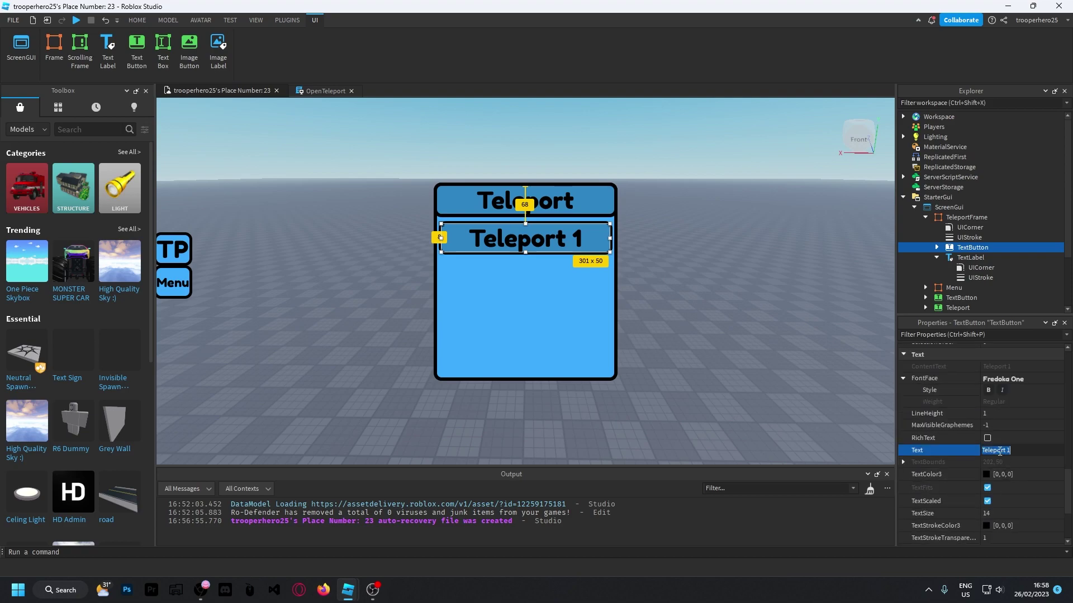
{"action": "type", "text": "1"}
{"action": "key", "text": "Return"}
{"action": "left_click", "coordinate": [748, 317]}
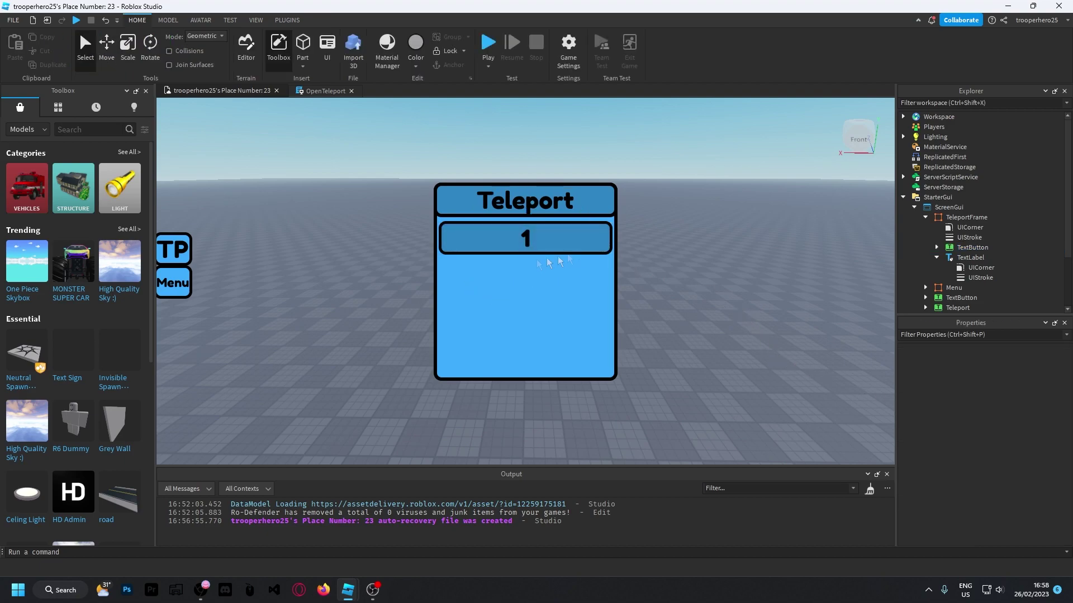
Step: Open the OpenTeleport script under the Teleport button and clear its default code
{"action": "left_click", "coordinate": [925, 218]}
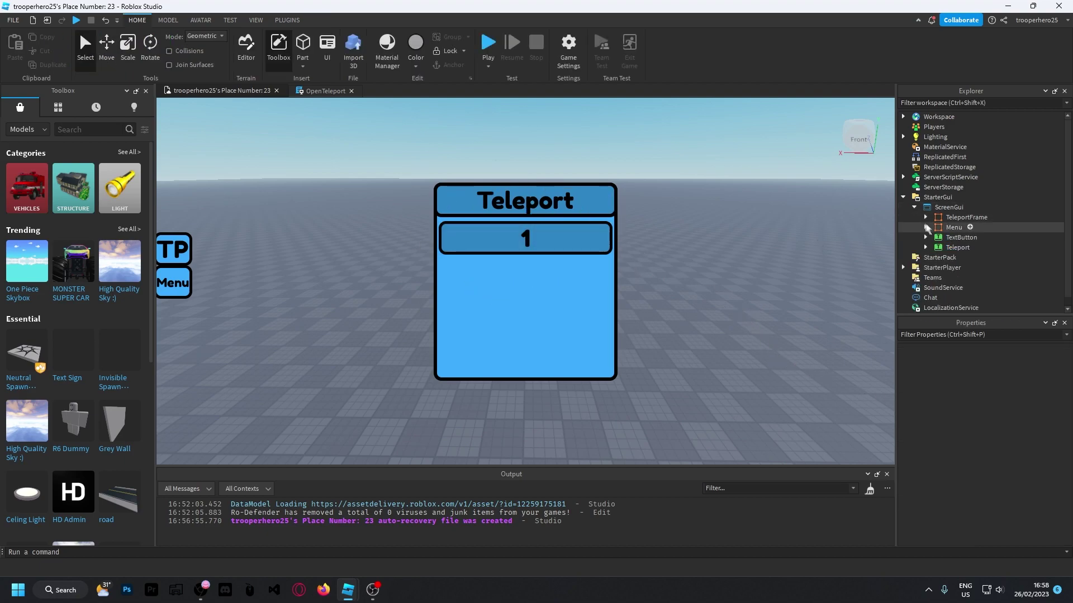
{"action": "left_click", "coordinate": [955, 247]}
{"action": "left_click", "coordinate": [924, 247]}
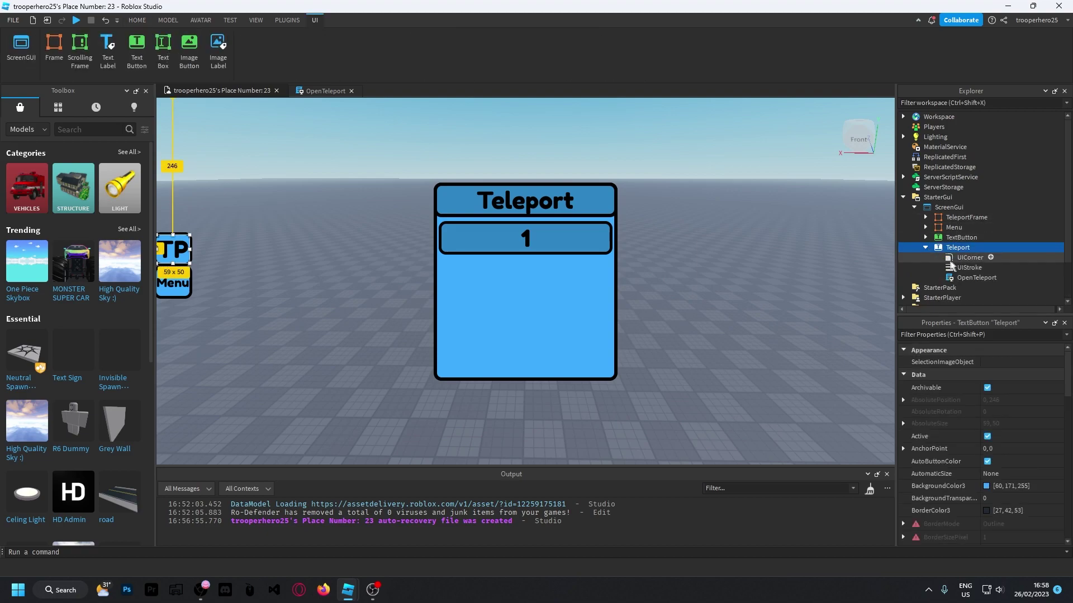
{"action": "left_click", "coordinate": [963, 269]}
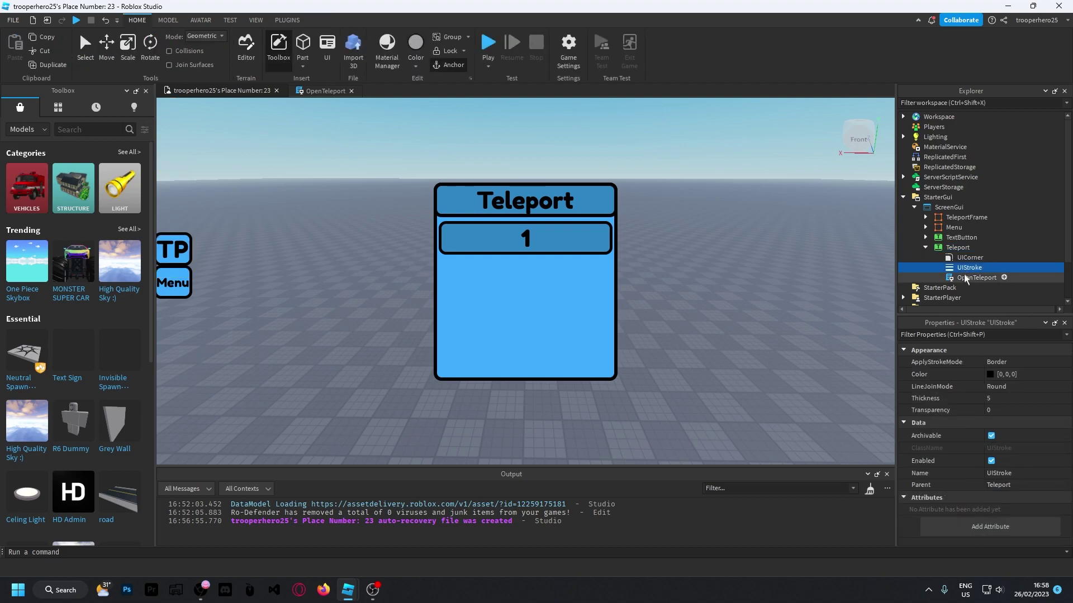
{"action": "left_click", "coordinate": [965, 278]}
{"action": "left_click", "coordinate": [964, 268]}
{"action": "left_click", "coordinate": [950, 247]}
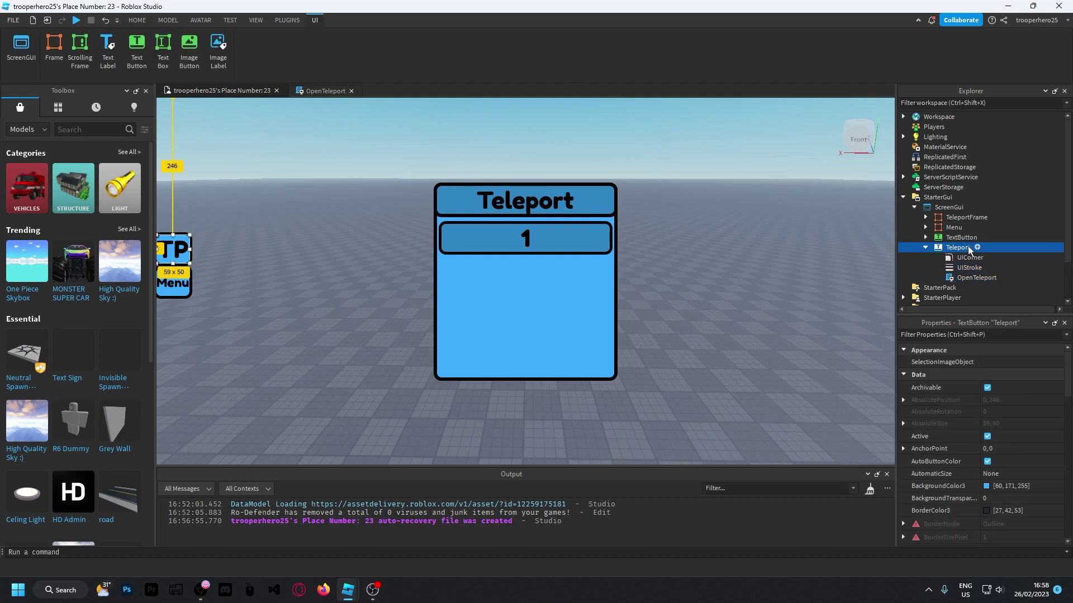
{"action": "double_click", "coordinate": [976, 278]}
{"action": "key", "text": "ctrl+a"}
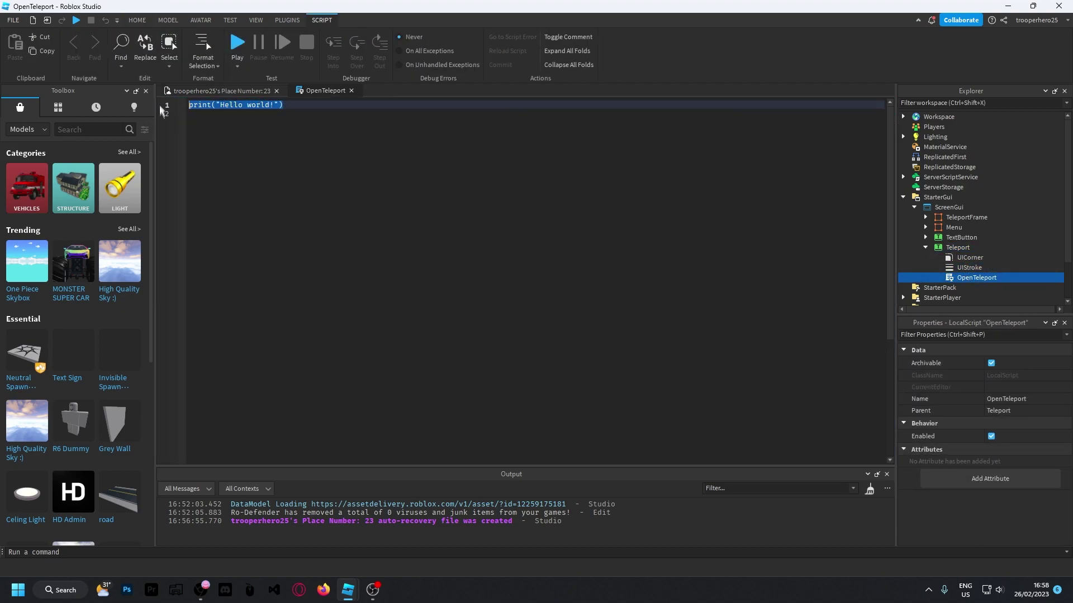
{"action": "key", "text": "BackSpace"}
Step: Write a click handler for the button: script.Parent.MouseButton1Click:Connect(function()) with its closing end
{"action": "type", "text": "s"}
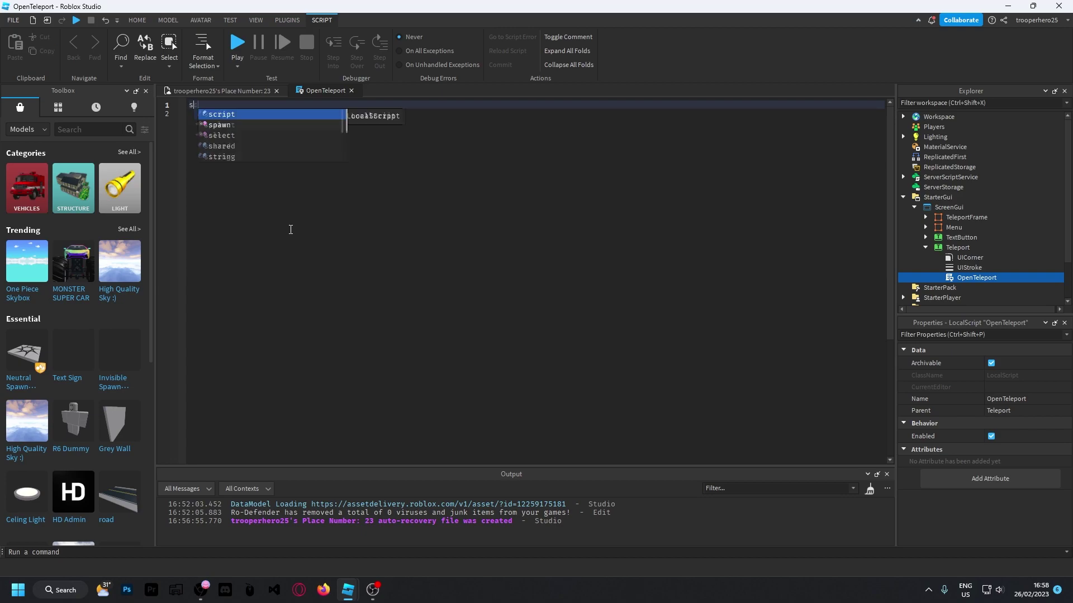
{"action": "type", "text": "cript.Parent.MouseButton1Click:"}
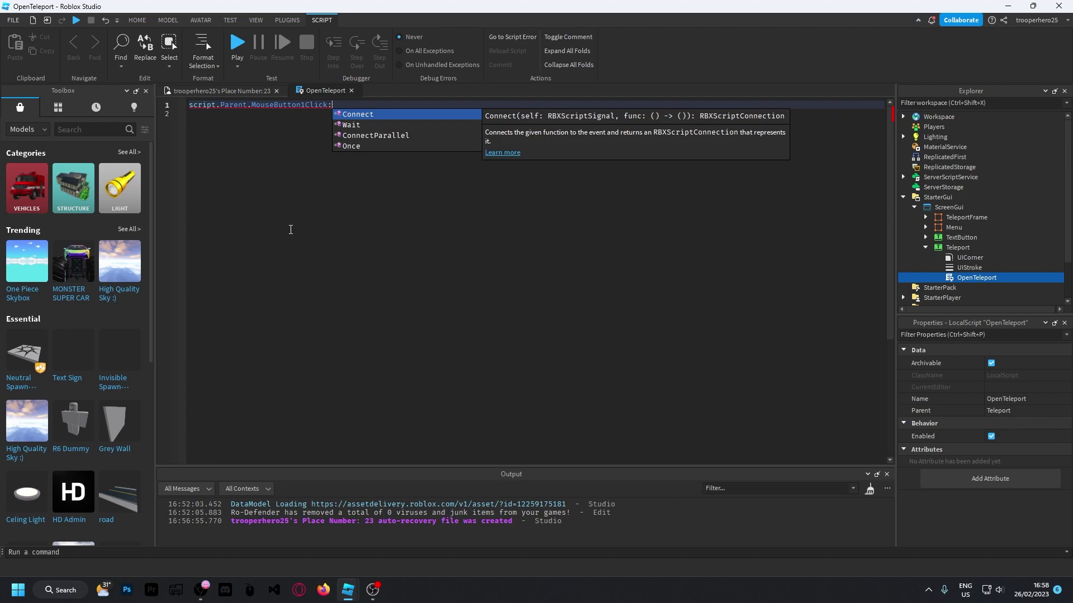
{"action": "key", "text": "Tab"}
{"action": "type", "text": "("}
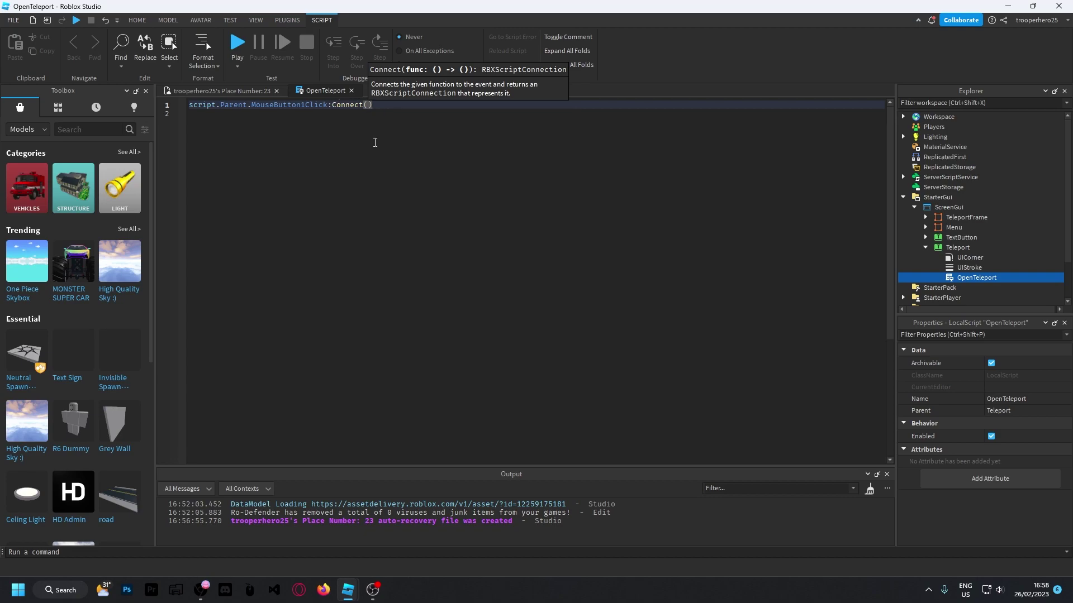
{"action": "type", "text": "function"}
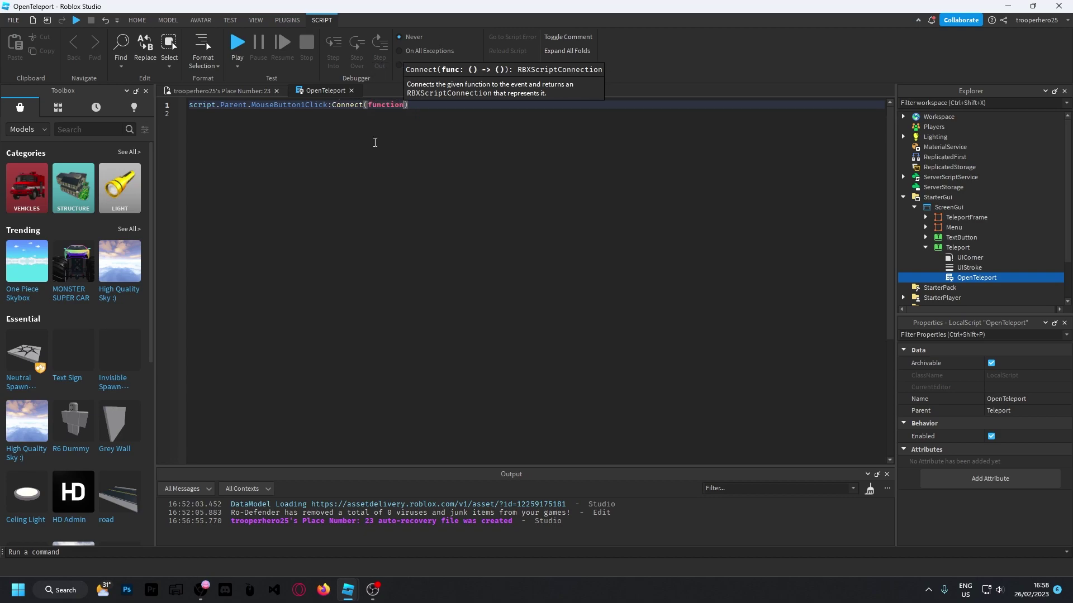
{"action": "type", "text": "()"}
{"action": "key", "text": "Return"}
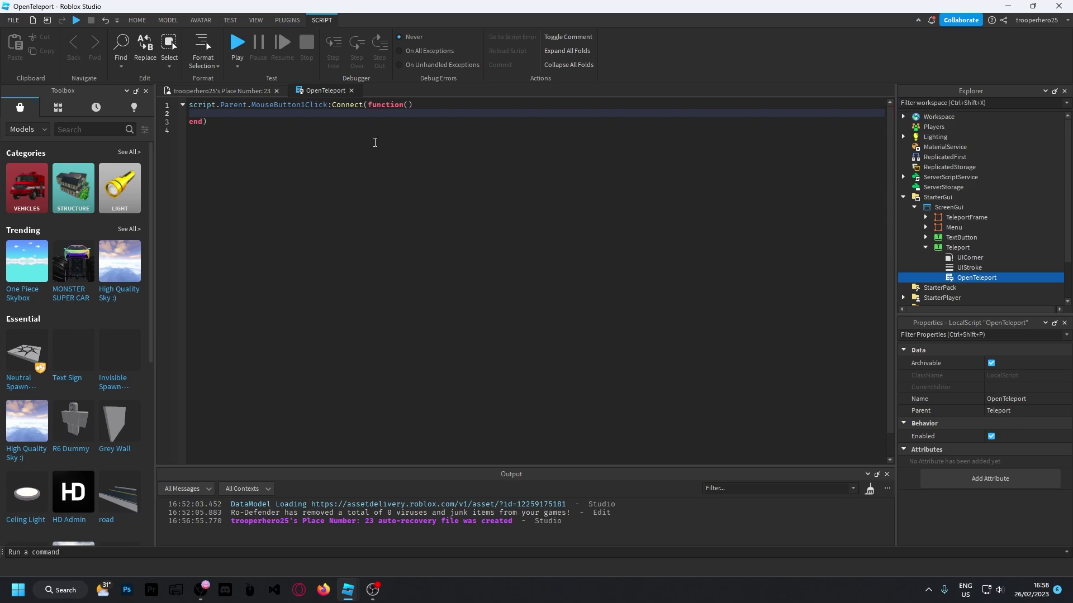
Step: Inside the handler, write game.Players.LocalPlayer.PlayerGui.ScreenGui.TeleportFrame.Visible = true, and close the script
{"action": "type", "text": "game.Players."}
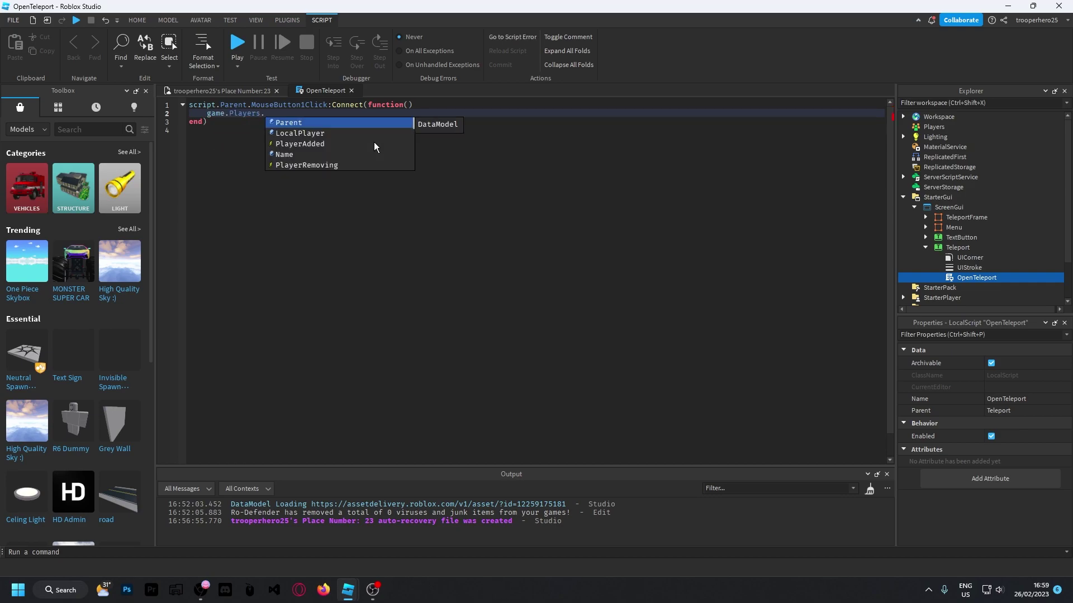
{"action": "type", "text": "LocalPlayer."}
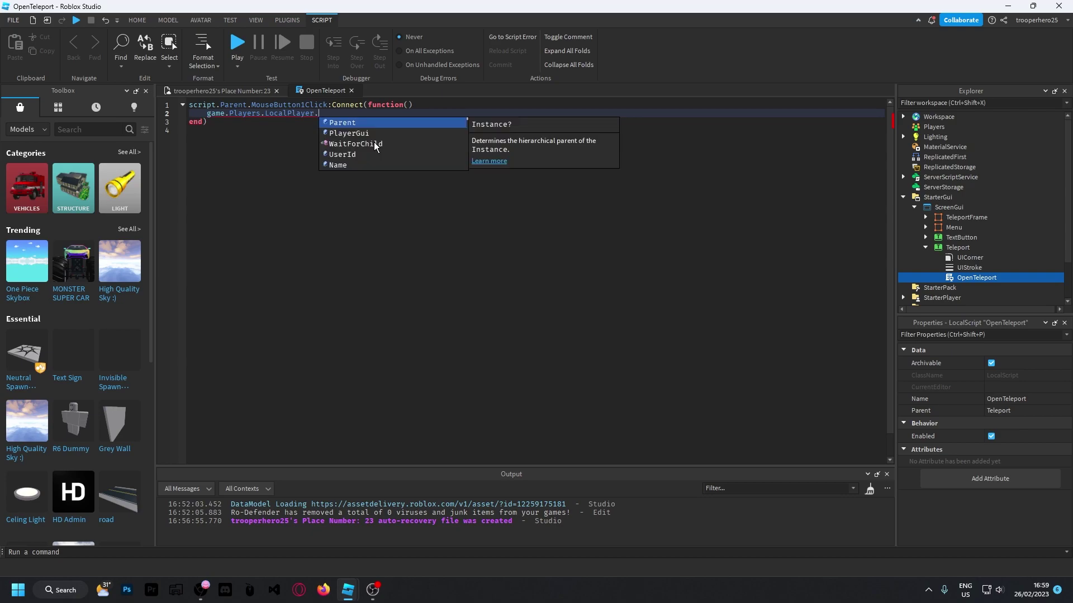
{"action": "type", "text": "PlayerGui.Te"}
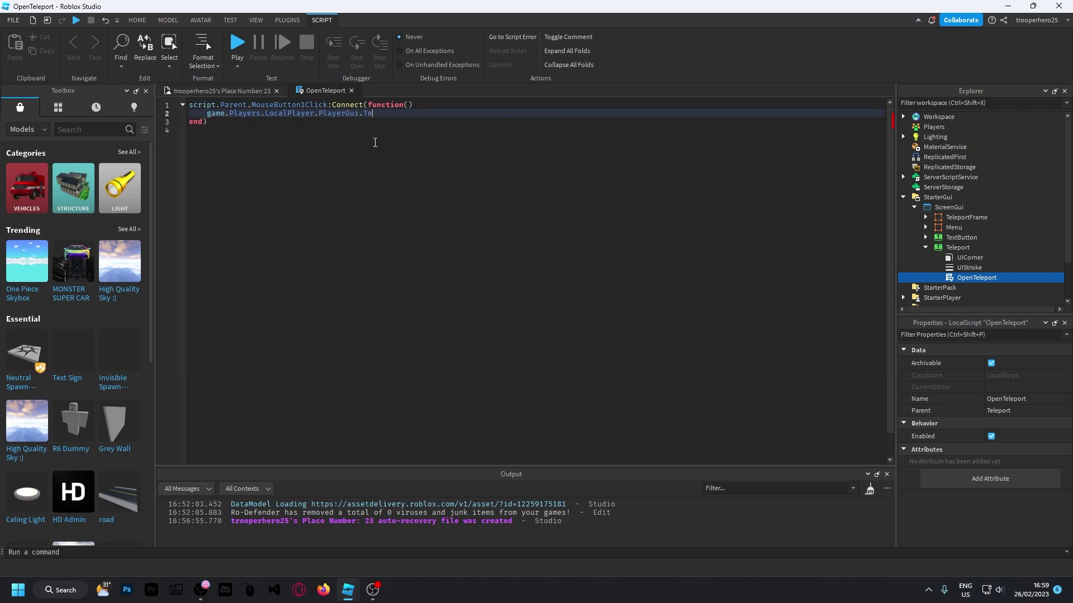
{"action": "key", "text": "BackSpace"}
{"action": "key", "text": "BackSpace"}
{"action": "type", "text": "ScreenGui."}
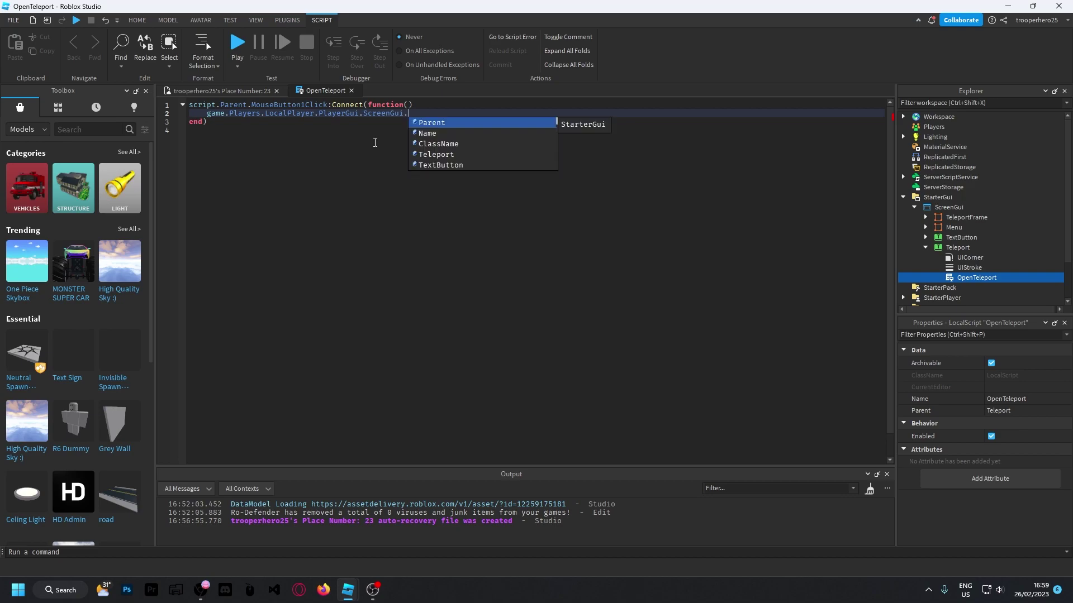
{"action": "type", "text": "TeleportFrame.Visible"}
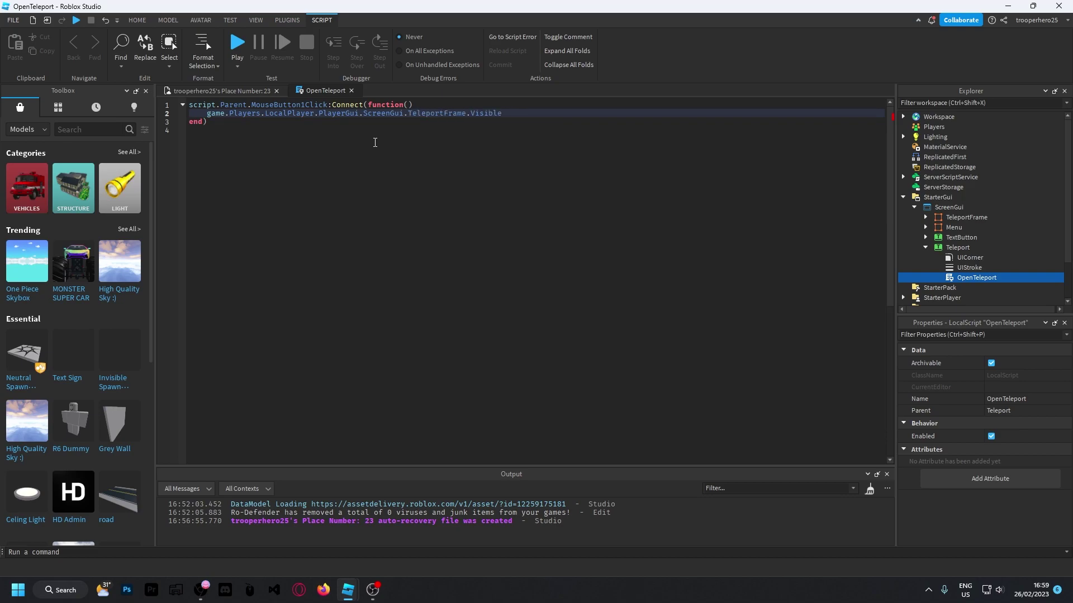
{"action": "type", "text": " = true"}
{"action": "left_click", "coordinate": [352, 91]}
Step: Rename the TextButton inside TeleportFrame to Teleport1
{"action": "left_click", "coordinate": [963, 218]}
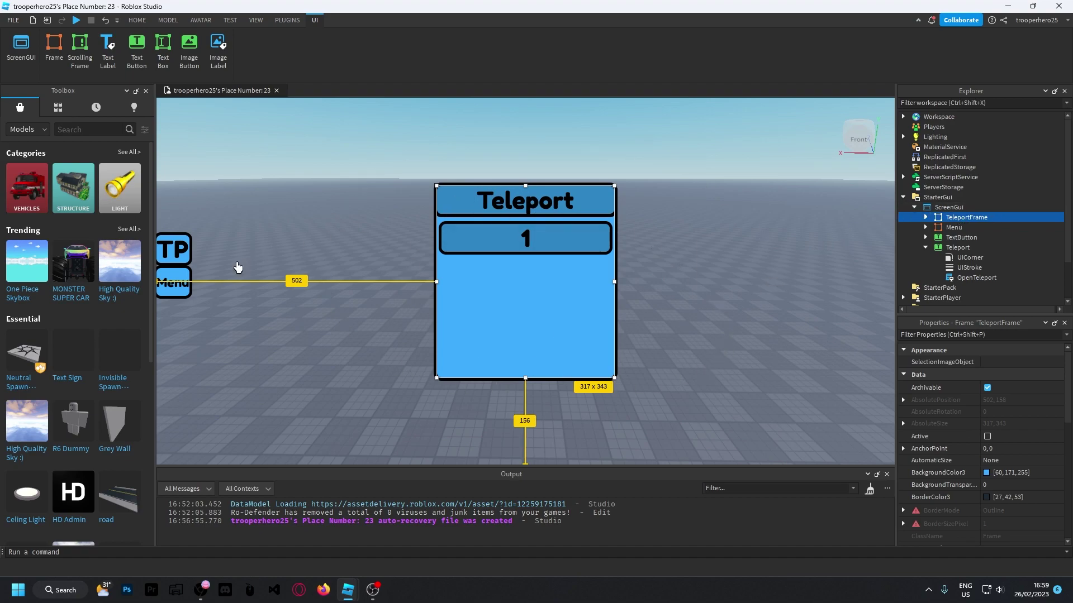
{"action": "mouse_move", "coordinate": [997, 220]}
{"action": "left_click", "coordinate": [926, 218]}
{"action": "right_click", "coordinate": [959, 250]}
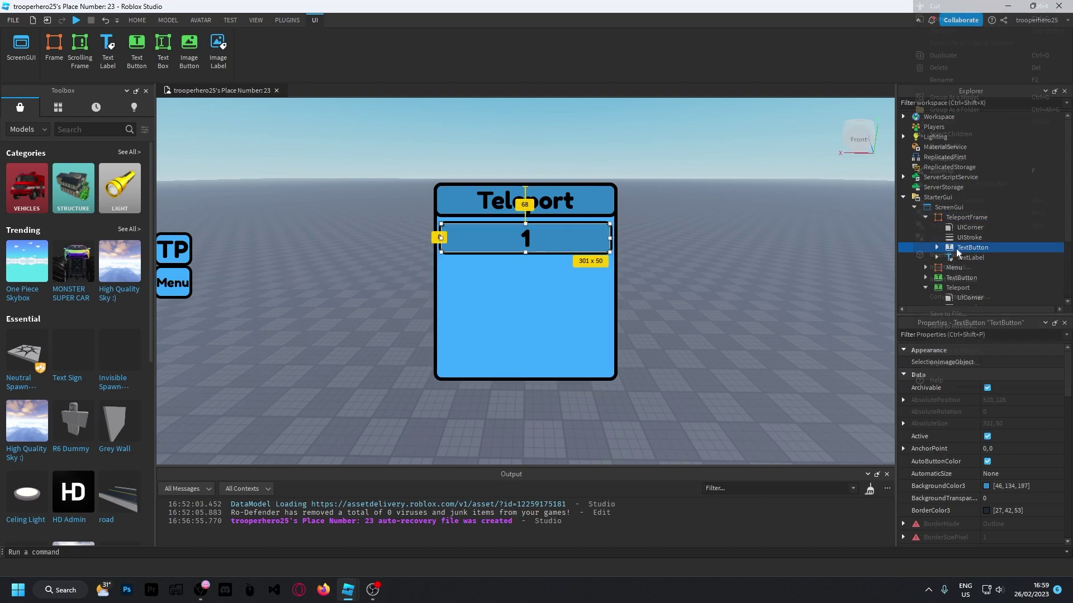
{"action": "left_click", "coordinate": [944, 79]}
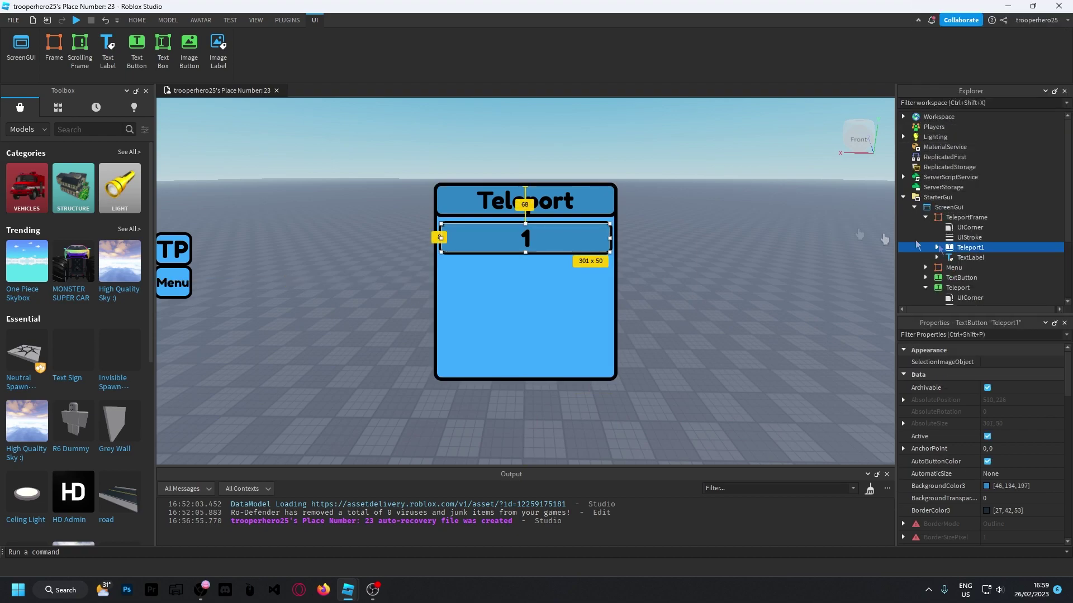
{"action": "left_click", "coordinate": [965, 217]}
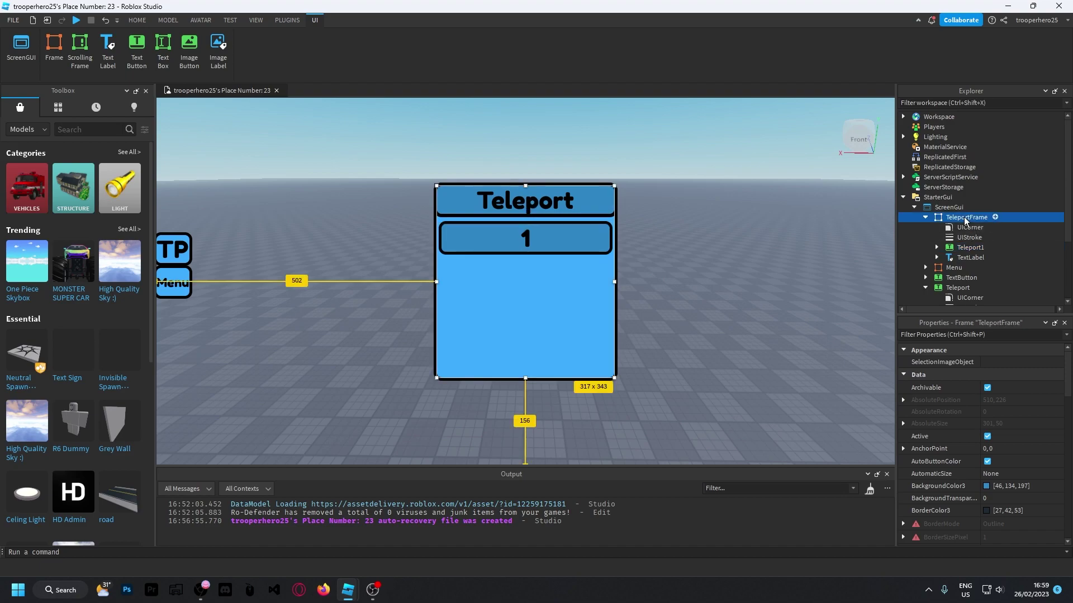
Step: Add a new TextButton to TeleportFrame and move it over the frame's right edge, clear of the Teleport heading
{"action": "left_click", "coordinate": [996, 218]}
{"action": "left_click", "coordinate": [201, 139]}
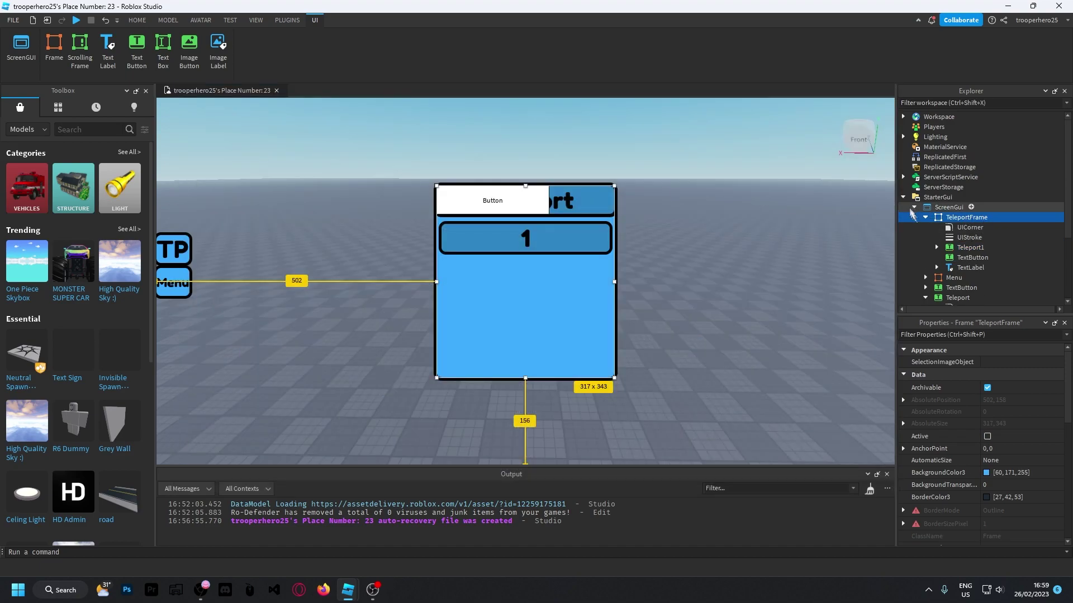
{"action": "left_click", "coordinate": [972, 257]}
{"action": "left_click_drag", "start_coordinate": [514, 206], "coordinate": [683, 204]}
Step: Narrow the Teleport heading label from its right side to about 255 px wide, making room for a button beside it
{"action": "left_click", "coordinate": [967, 218]}
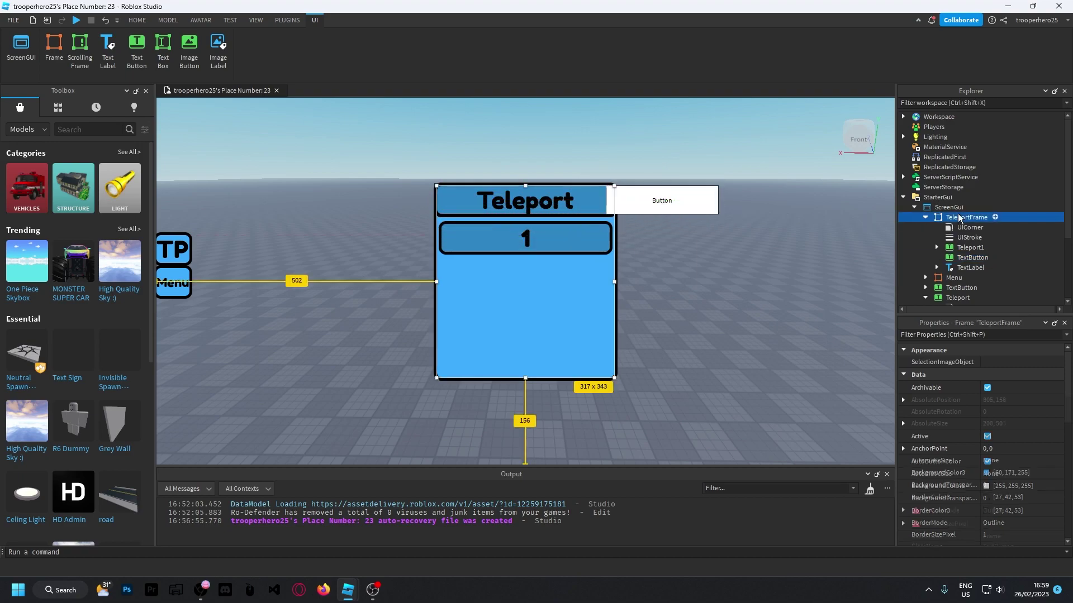
{"action": "left_click", "coordinate": [970, 267]}
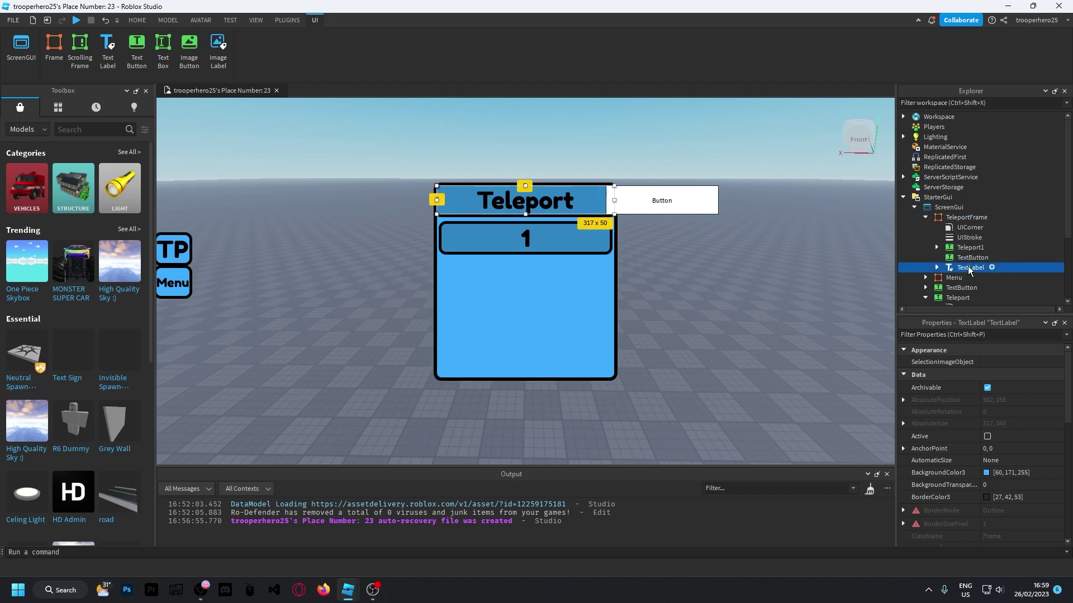
{"action": "left_click_drag", "start_coordinate": [615, 205], "coordinate": [581, 196]}
Step: Place the new TextButton directly against the heading's right edge and shrink it to 62 x 50 so it fits inside the frame
{"action": "left_click", "coordinate": [610, 206]}
{"action": "left_click_drag", "start_coordinate": [695, 203], "coordinate": [621, 203]}
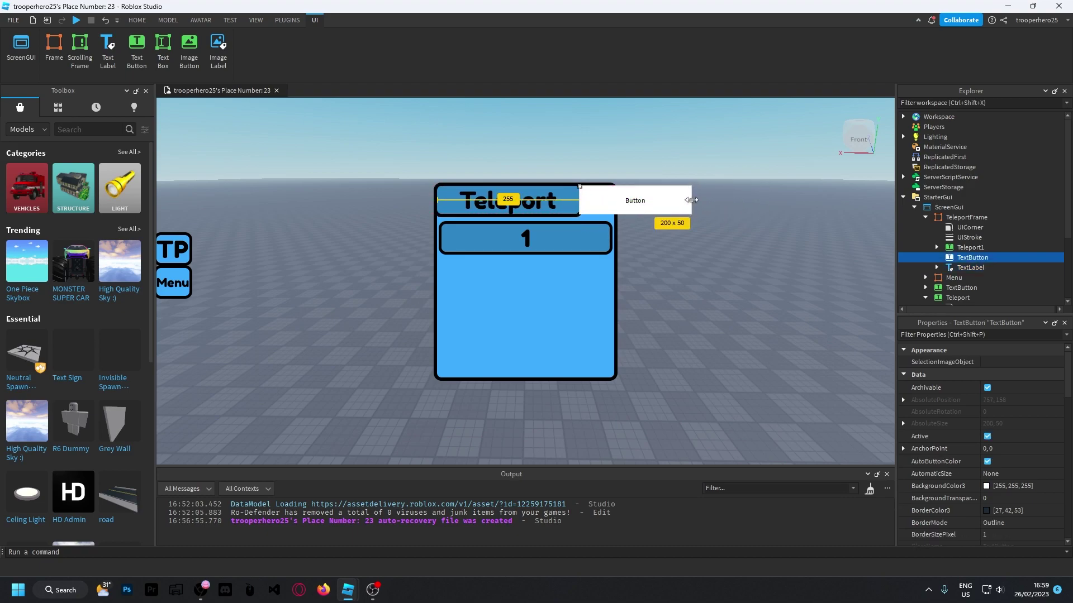
{"action": "left_click_drag", "start_coordinate": [692, 200], "coordinate": [615, 199]}
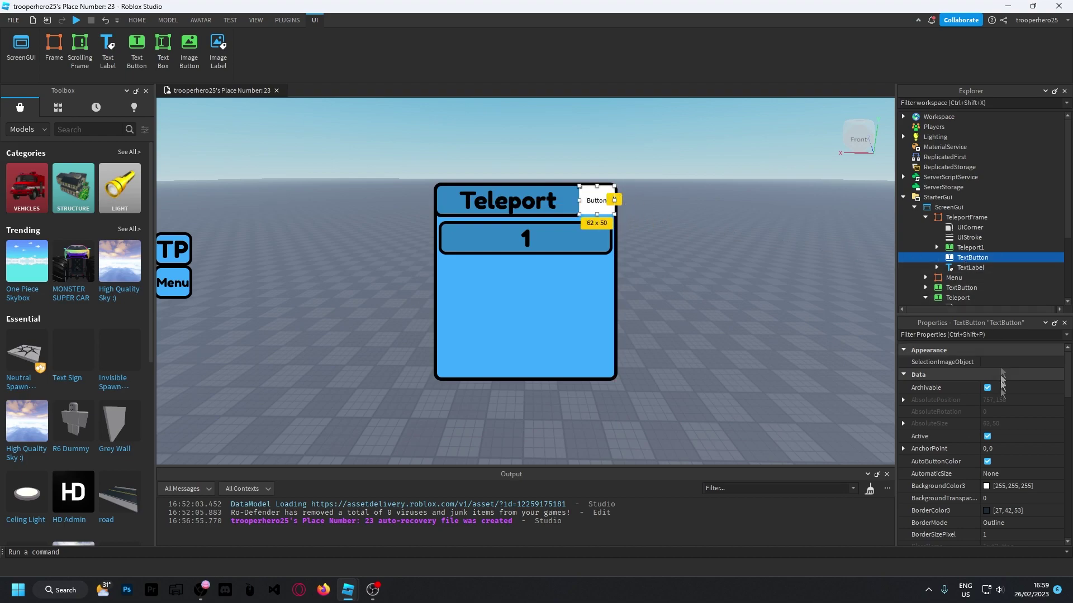
Step: Try the heading's blue (46, 134, 197), sampled from the screen, as the new button's background colour
{"action": "left_click", "coordinate": [986, 486]}
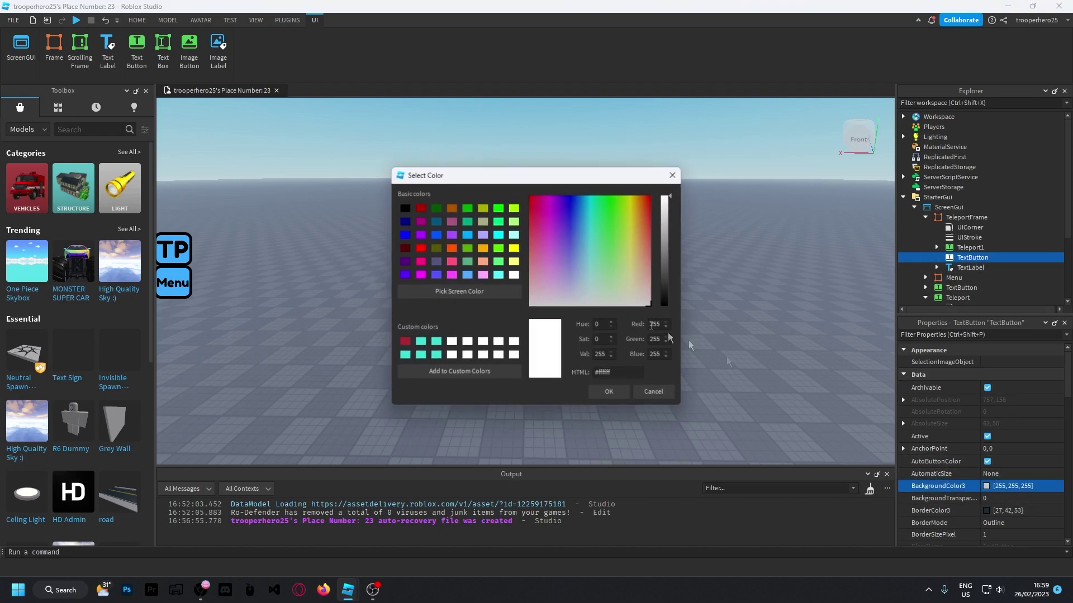
{"action": "left_click", "coordinate": [498, 297]}
{"action": "left_click", "coordinate": [601, 230]}
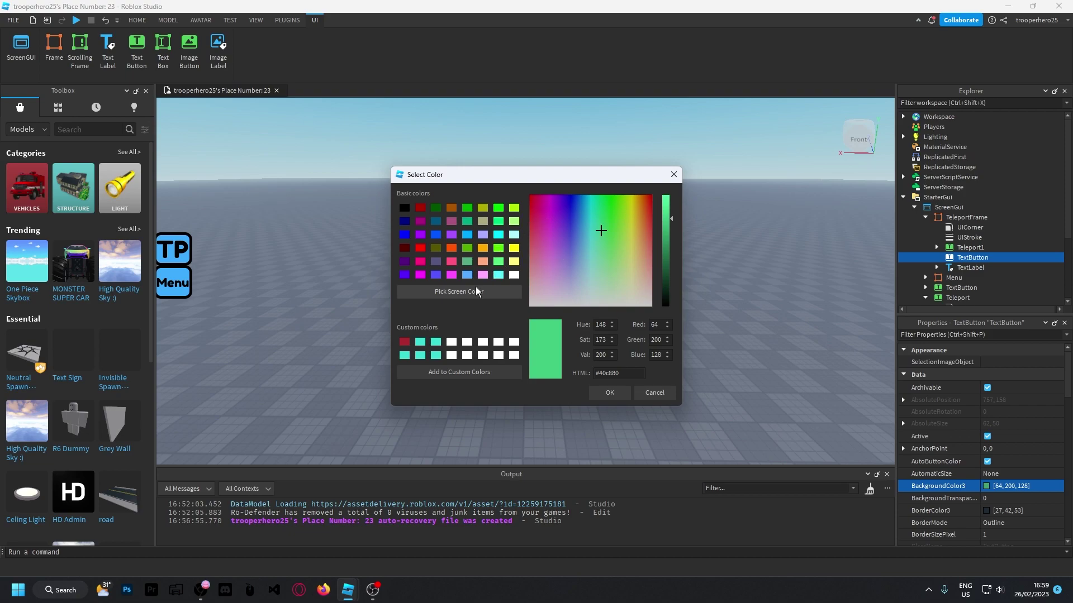
{"action": "left_click", "coordinate": [459, 292]}
{"action": "left_click", "coordinate": [181, 260]}
{"action": "left_click_drag", "start_coordinate": [466, 173], "coordinate": [696, 250]}
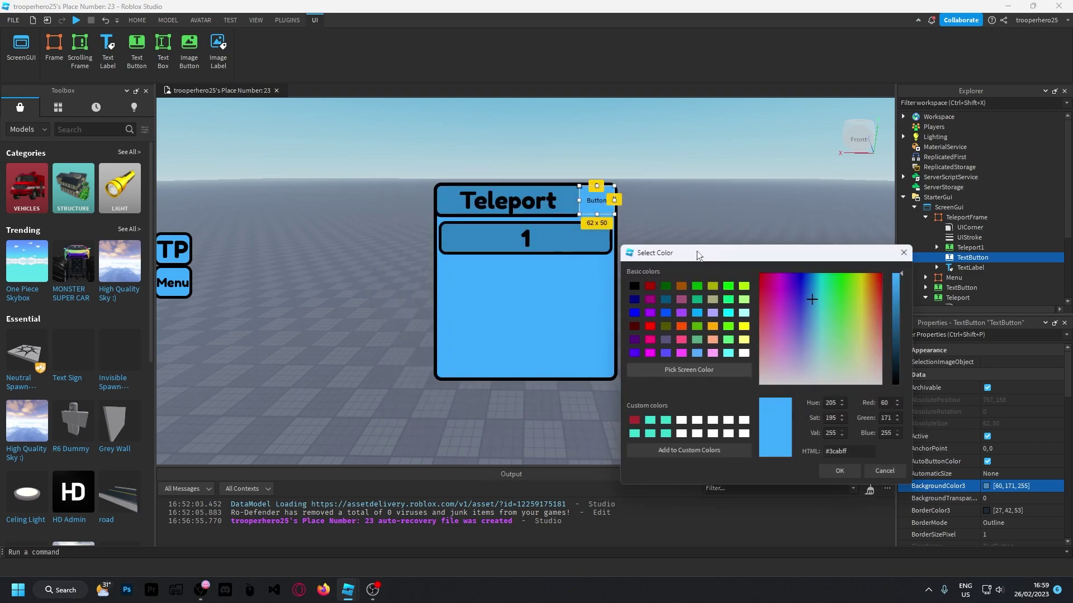
{"action": "left_click", "coordinate": [673, 365]}
{"action": "left_click", "coordinate": [563, 196]}
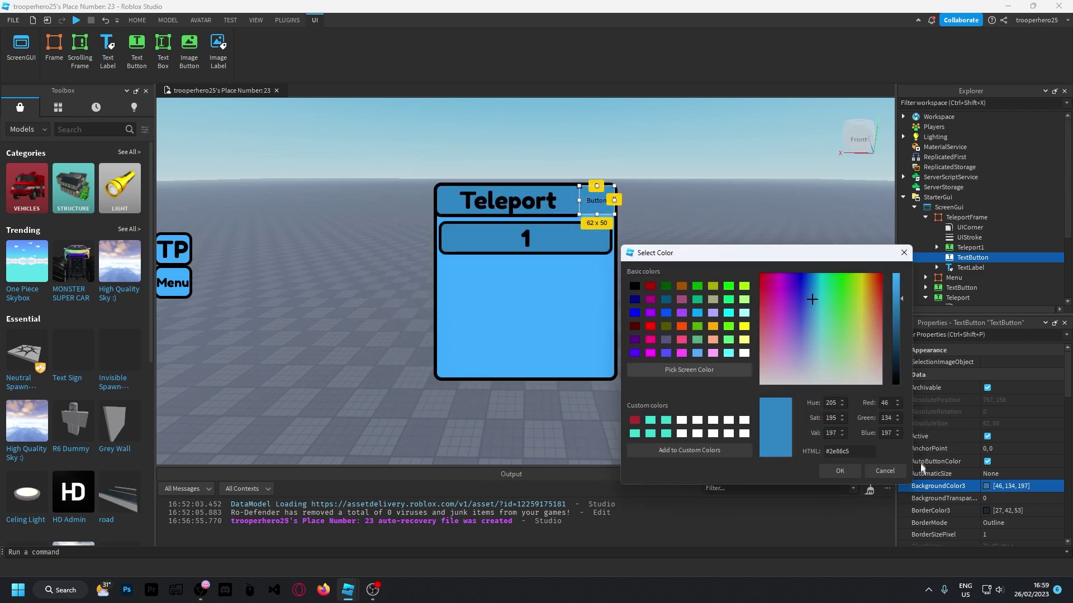
Step: Set the new button's background colour to pure red (255, 0, 0) and accept it
{"action": "mouse_move", "coordinate": [894, 312]}
{"action": "left_mouse_down"}
{"action": "mouse_move", "coordinate": [905, 337]}
{"action": "mouse_move", "coordinate": [900, 326]}
{"action": "left_mouse_up"}
{"action": "left_click_drag", "start_coordinate": [874, 282], "coordinate": [922, 255]}
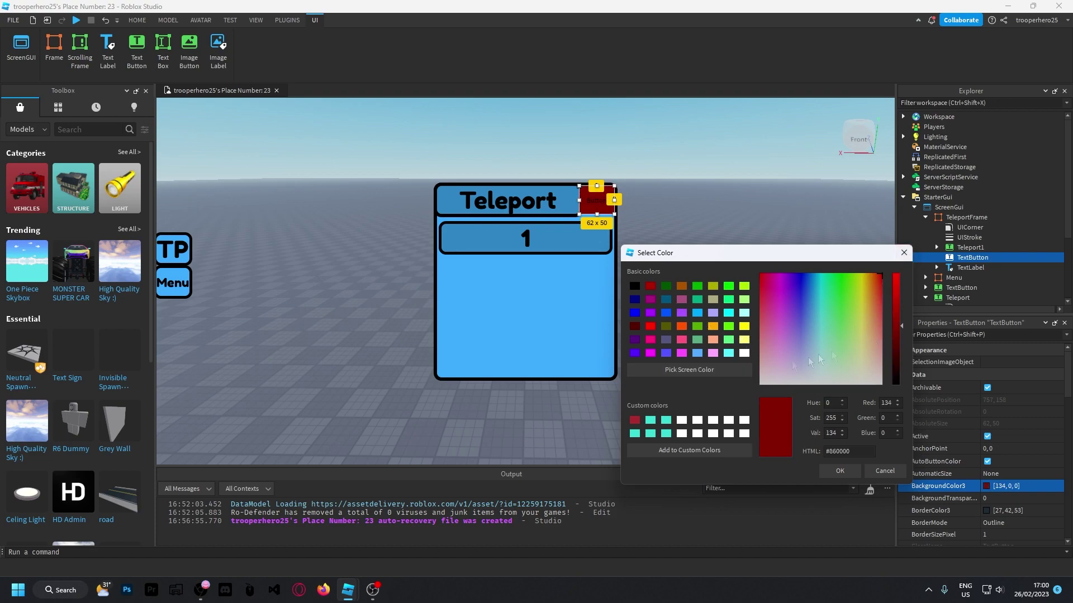
{"action": "left_click_drag", "start_coordinate": [896, 352], "coordinate": [900, 266]}
{"action": "left_click", "coordinate": [842, 470]}
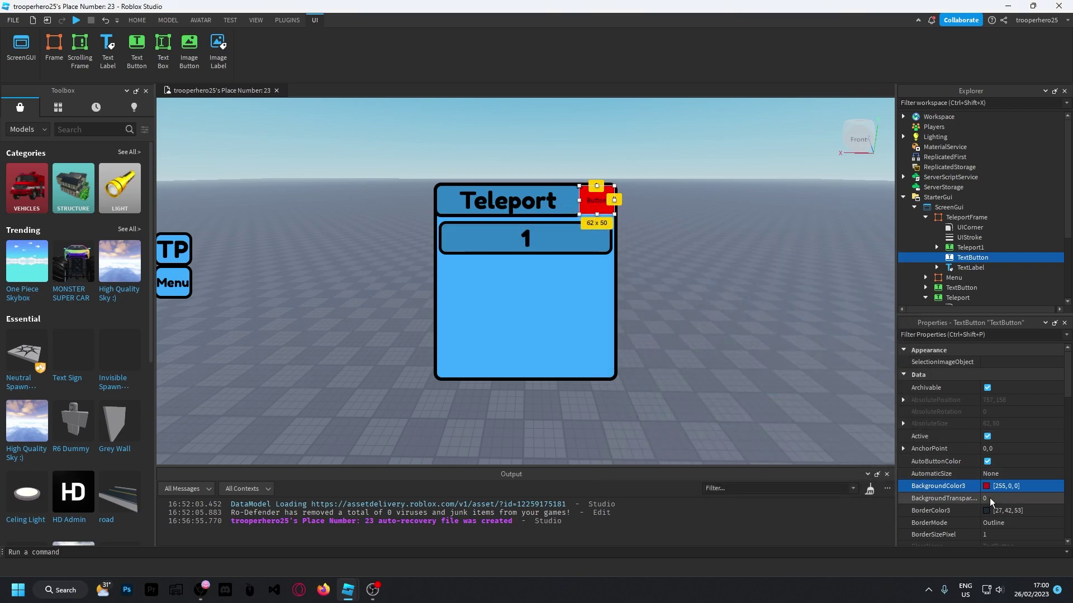
Step: Rename the red TextButton to CloseButton
{"action": "scroll", "coordinate": [991, 502], "scroll_direction": "down", "scroll_amount": 3}
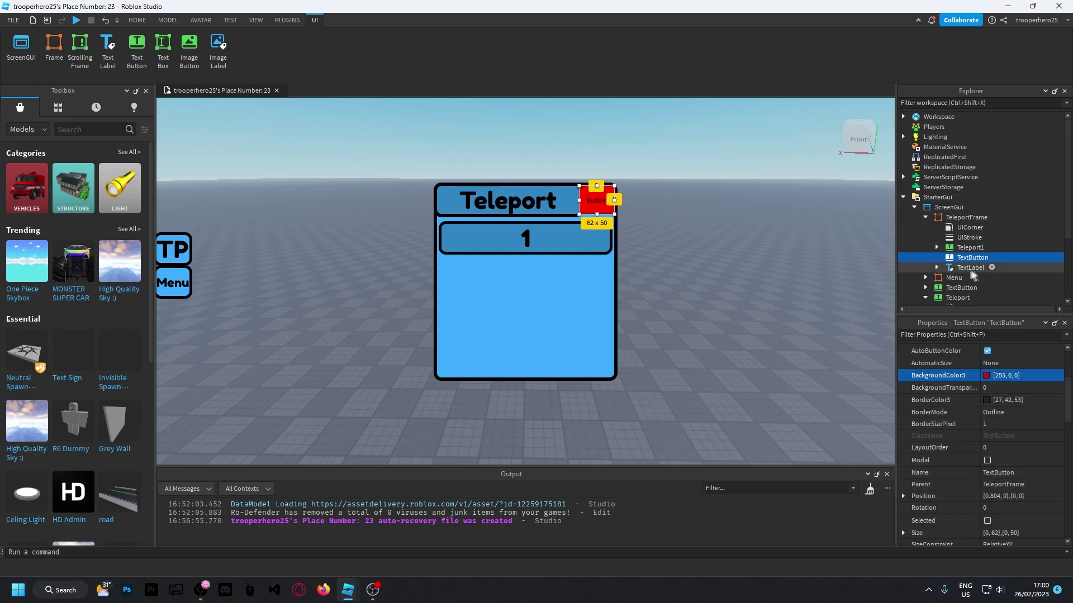
{"action": "key", "text": "F2"}
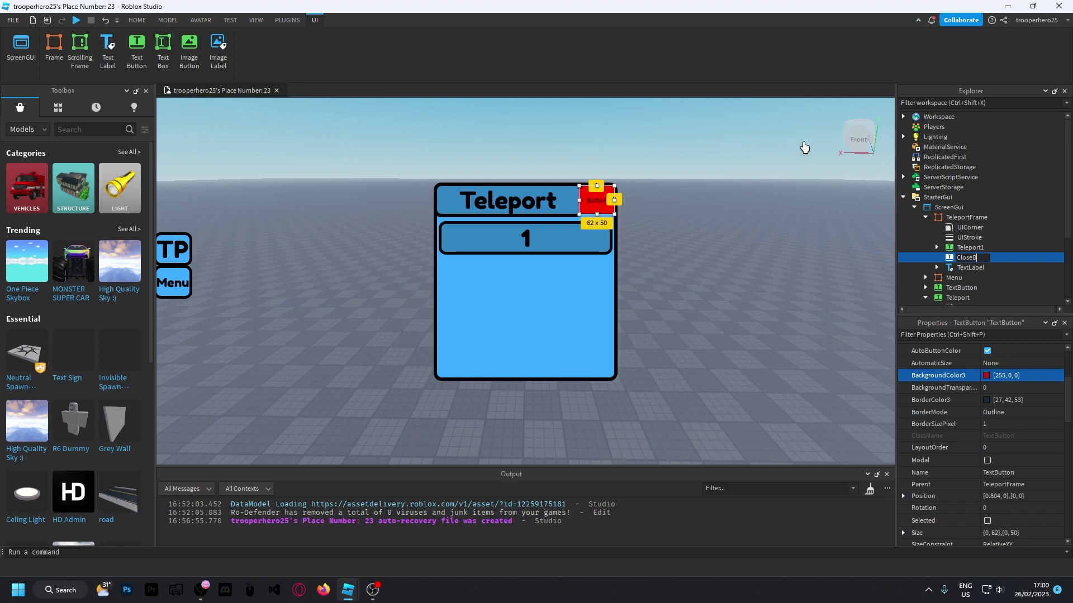
{"action": "type", "text": "CloseButton"}
{"action": "key", "text": "Return"}
Step: Set CloseButton's text to Close and enable TextScaled
{"action": "scroll", "coordinate": [982, 454], "scroll_direction": "down", "scroll_amount": 10}
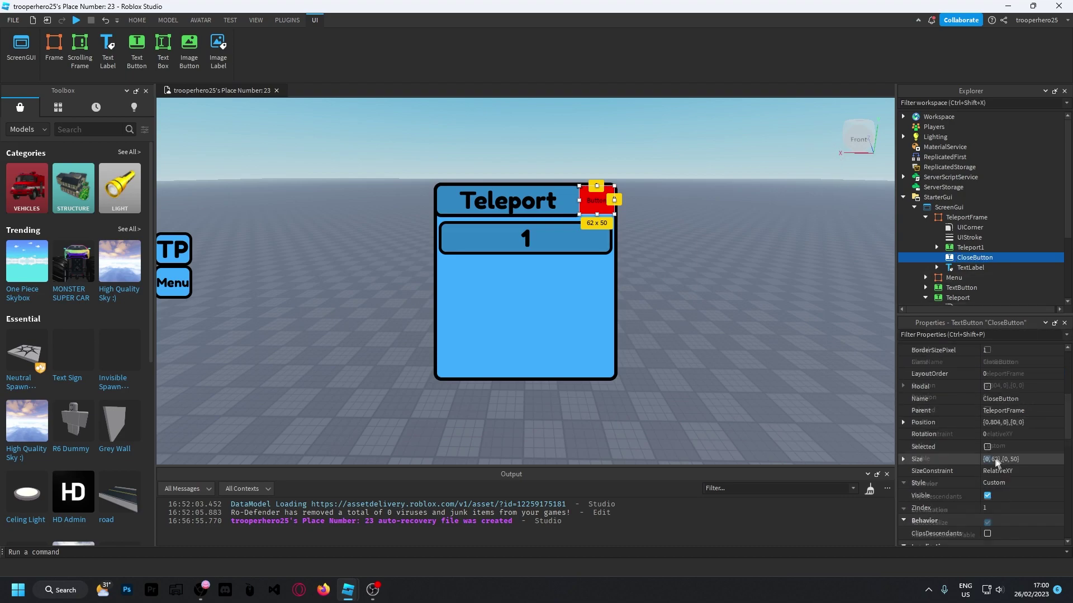
{"action": "left_click", "coordinate": [1000, 447]}
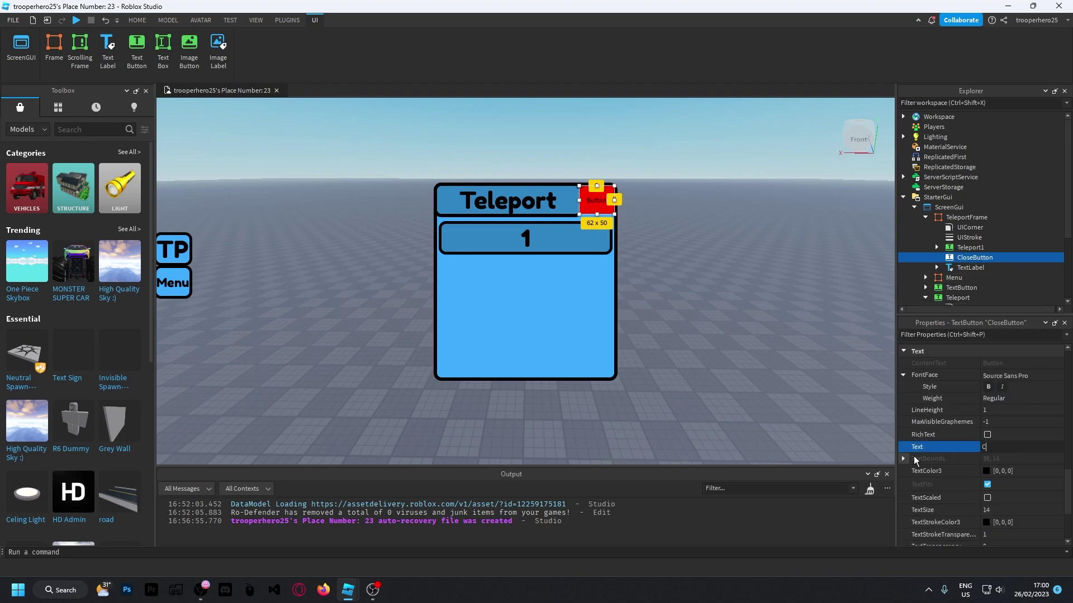
{"action": "type", "text": "Close"}
{"action": "key", "text": "Return"}
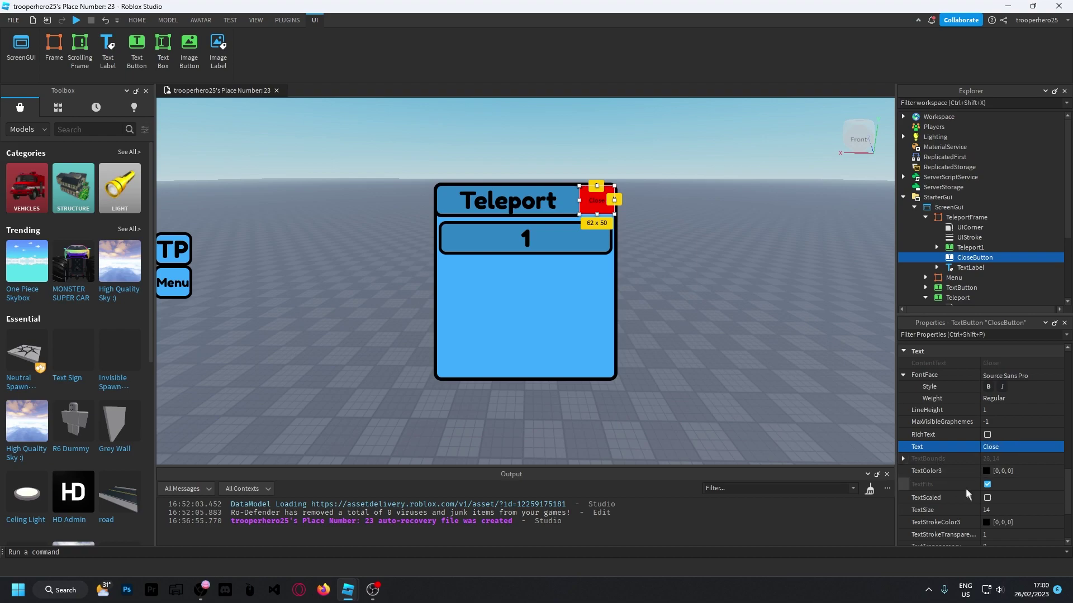
{"action": "left_click", "coordinate": [988, 498]}
Step: Change CloseButton's font to Fredoka One
{"action": "scroll", "coordinate": [917, 391], "scroll_direction": "up", "scroll_amount": 1}
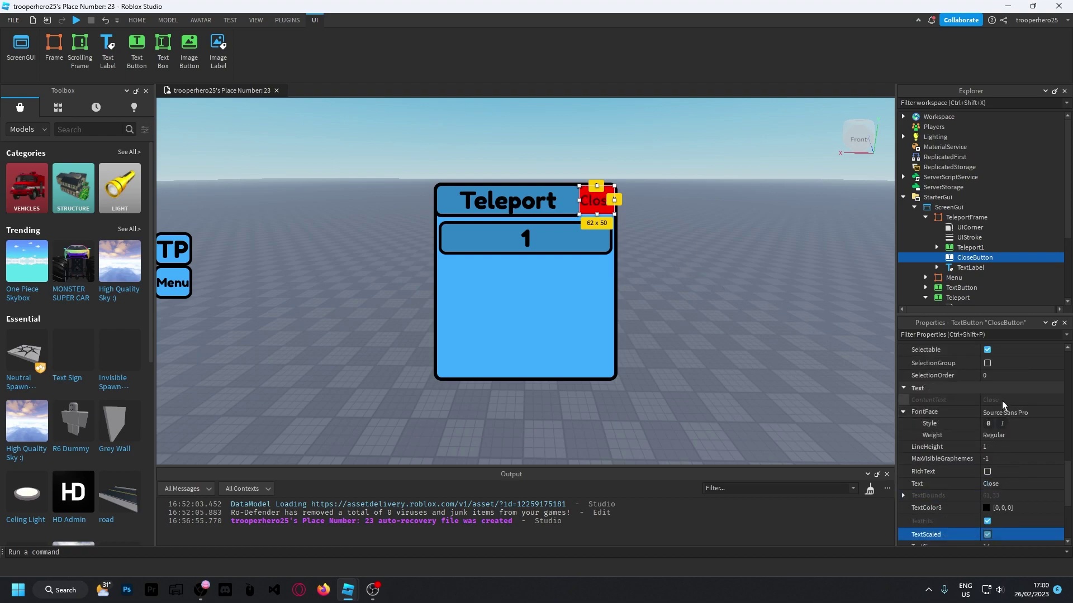
{"action": "left_click", "coordinate": [1017, 412]}
{"action": "left_click", "coordinate": [1019, 412]}
{"action": "left_click", "coordinate": [1003, 291]}
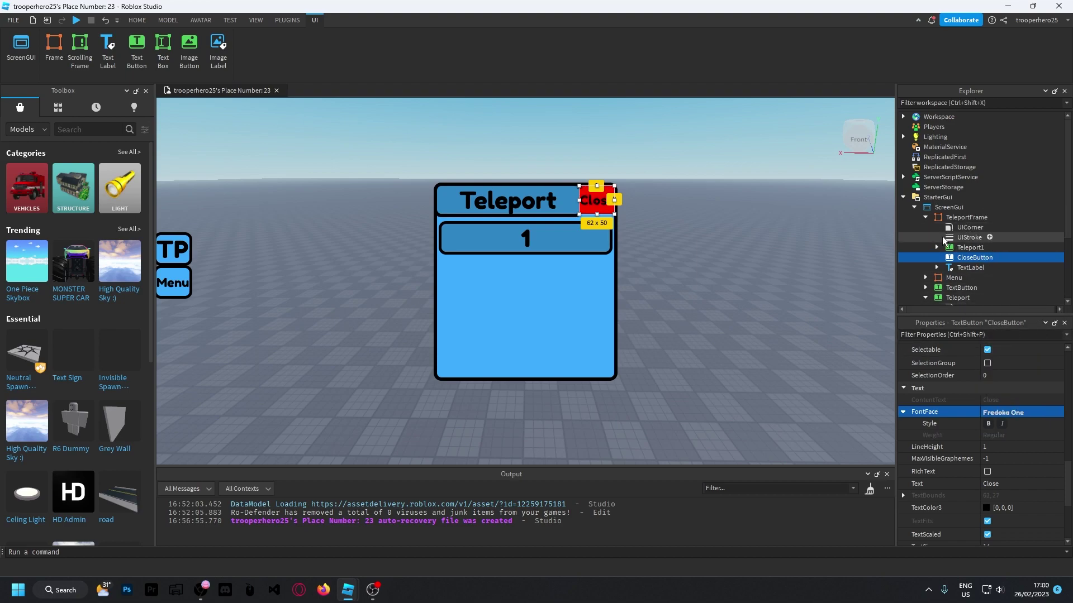
Step: Add a UICorner and a UIStroke to CloseButton
{"action": "left_click", "coordinate": [1000, 257]}
{"action": "type", "text": "ui"}
{"action": "left_click", "coordinate": [202, 104]}
{"action": "left_click", "coordinate": [1004, 257]}
{"action": "type", "text": "u"}
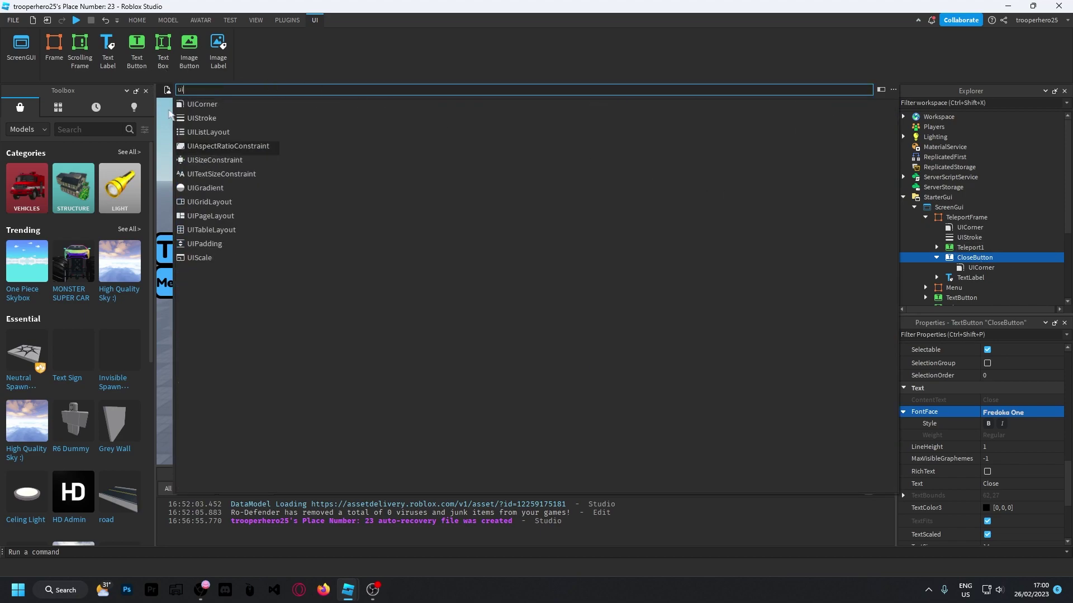
{"action": "left_click", "coordinate": [202, 118]}
Step: Set CloseButton's UIStroke to apply as a Border with a thickness of 6
{"action": "left_click", "coordinate": [1006, 362]}
{"action": "left_click", "coordinate": [1006, 374]}
{"action": "left_click", "coordinate": [1000, 398]}
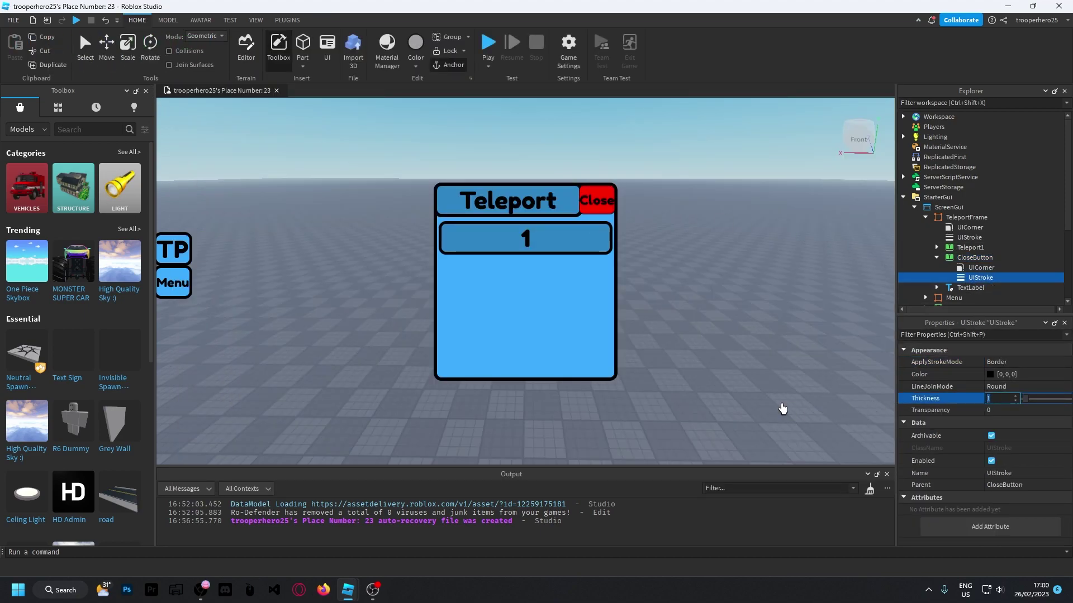
{"action": "type", "text": "6"}
{"action": "key", "text": "Return"}
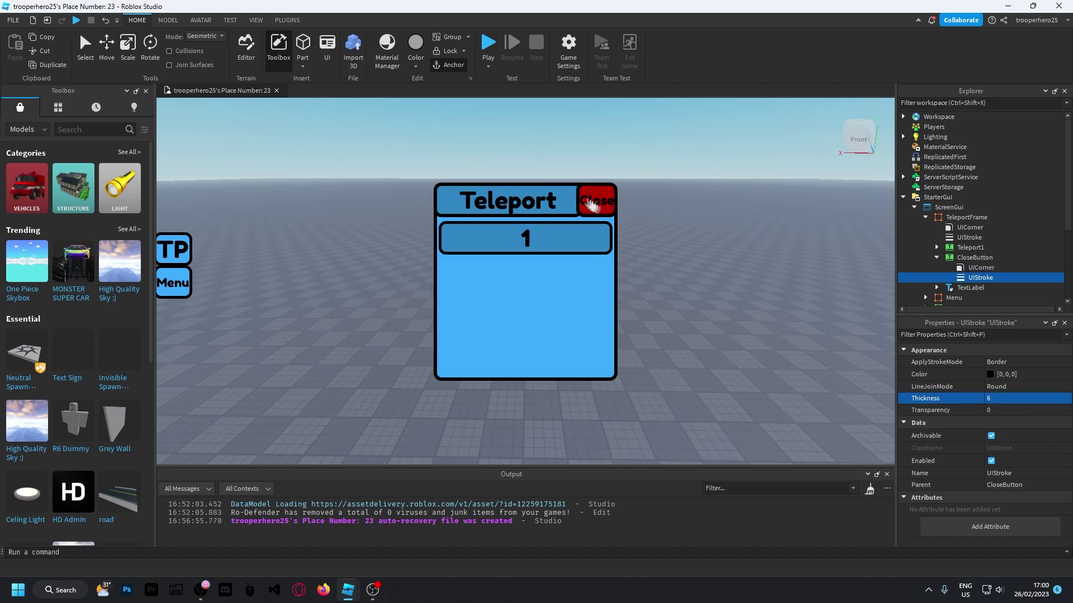
Step: Add a LocalScript to CloseButton and select its default code for replacement
{"action": "left_click", "coordinate": [1008, 259]}
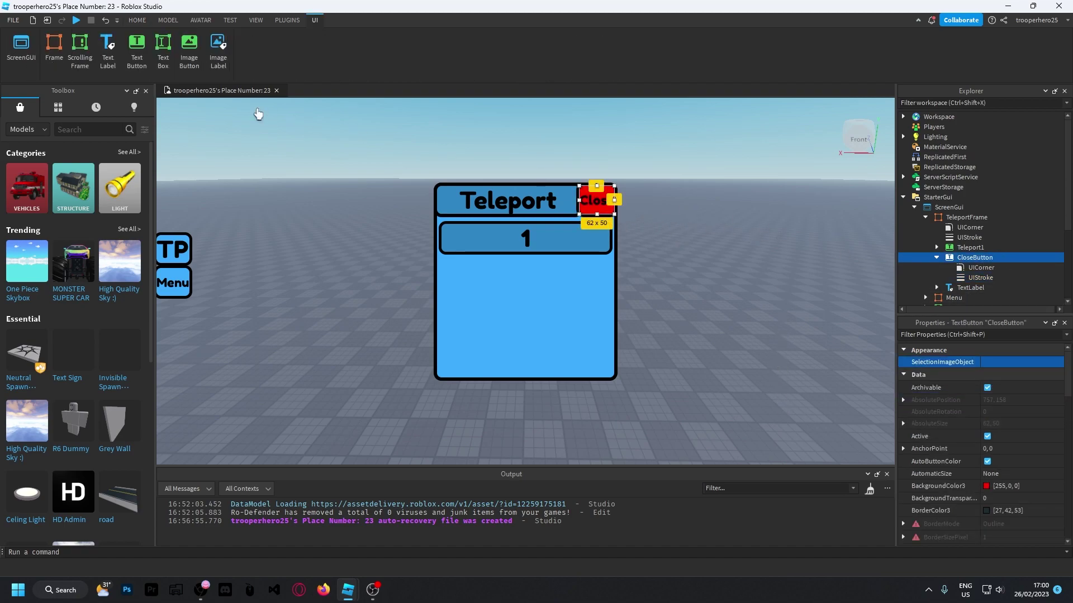
{"action": "left_click", "coordinate": [1000, 258]}
{"action": "left_click", "coordinate": [248, 119]}
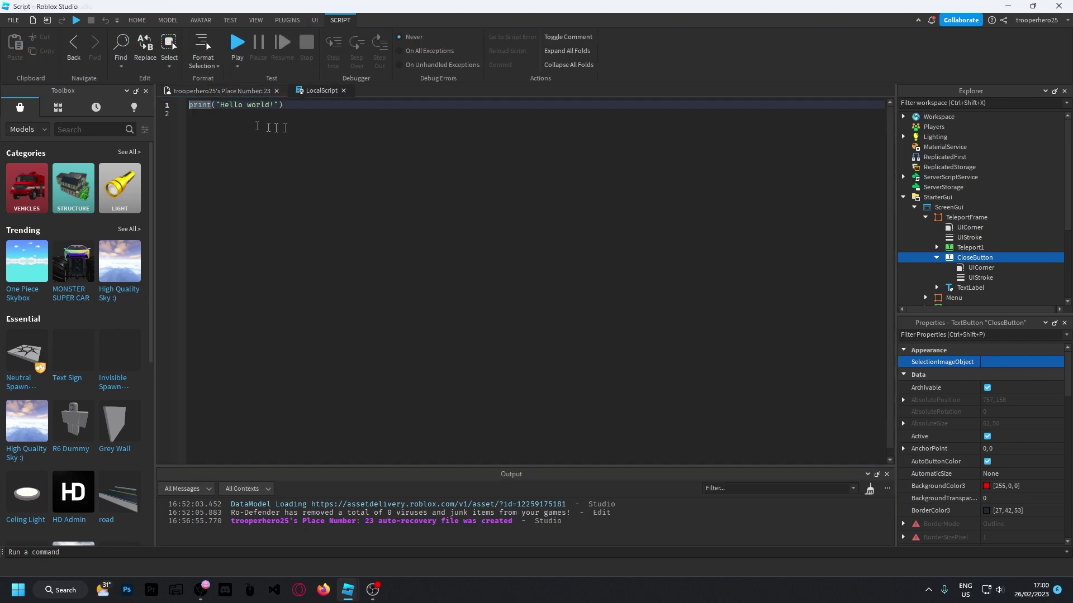
{"action": "key", "text": "ctrl+a"}
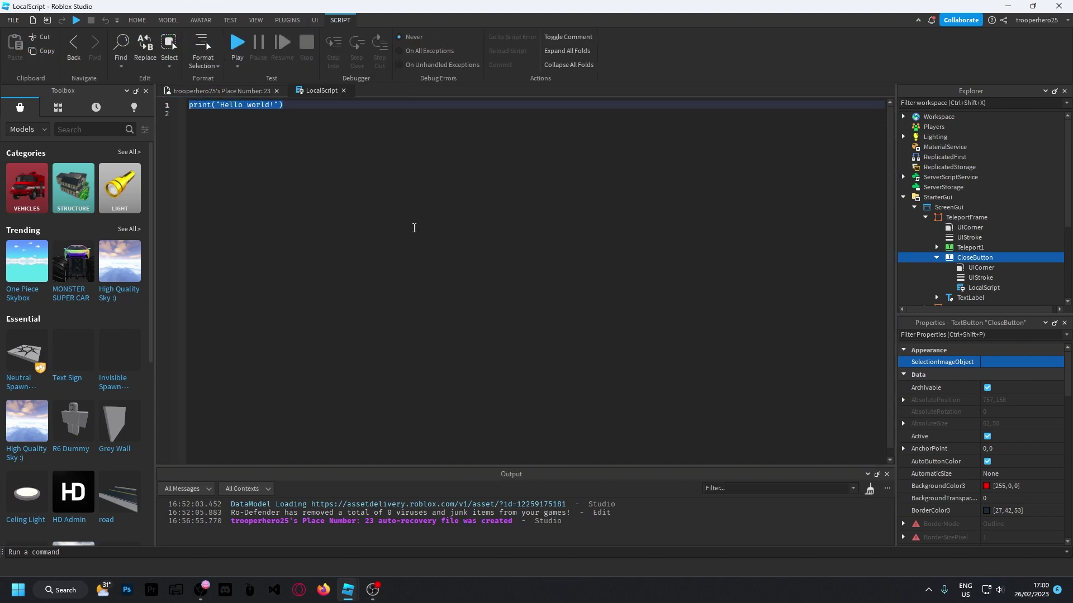
Step: Replace the default code with a click handler: script.Parent.MouseButton1Click:Connect(function()) with its closing end
{"action": "type", "text": "script.Parent.M"}
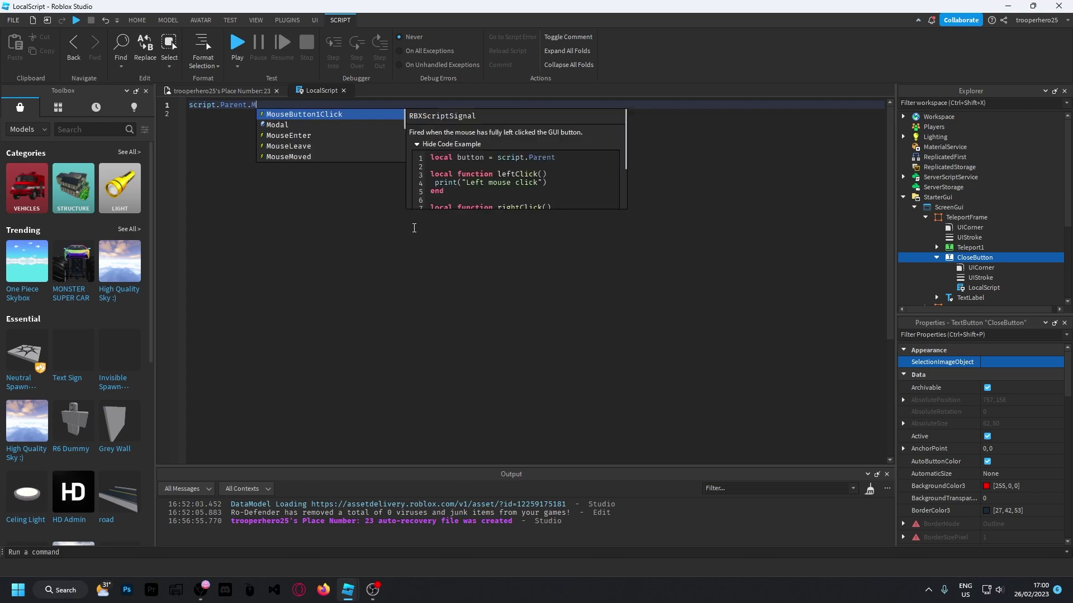
{"action": "key", "text": "Tab"}
{"action": "type", "text": ":"}
{"action": "key", "text": "Tab"}
{"action": "type", "text": "(function"}
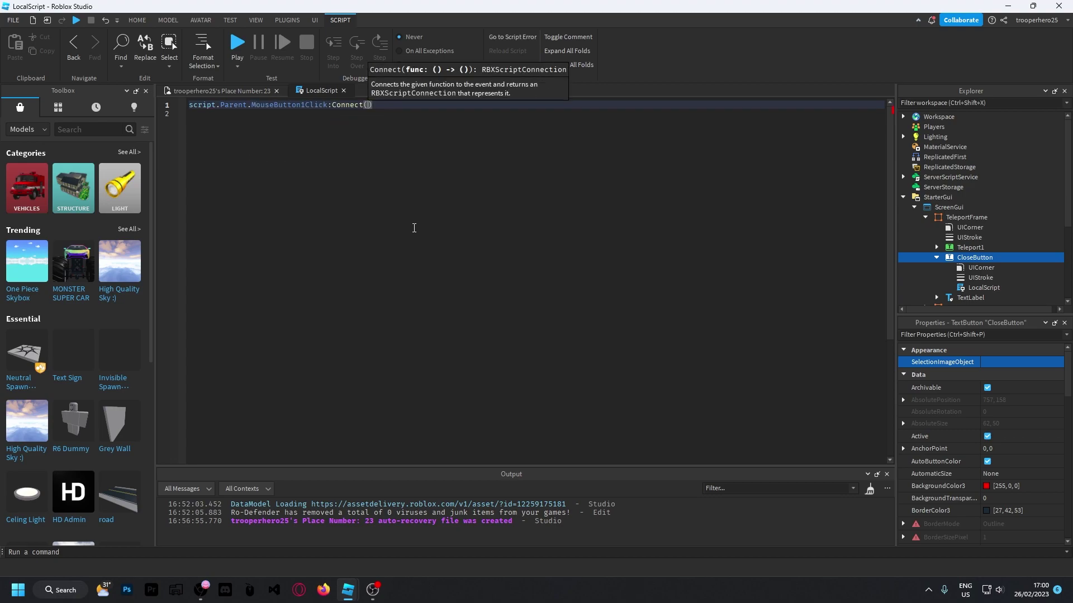
{"action": "type", "text": "()"}
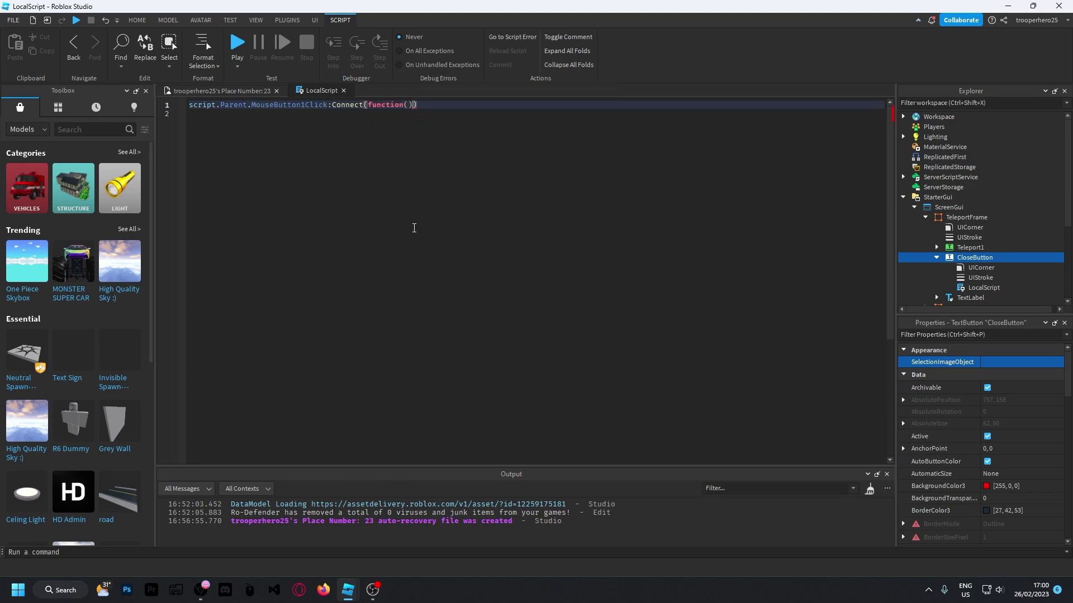
{"action": "key", "text": "Return"}
Step: Inside the handler, write game.Players.LocalPlayer.PlayerGui.ScreenGui.TeleportFrame.Visible = false, and close the script
{"action": "type", "text": "ga"}
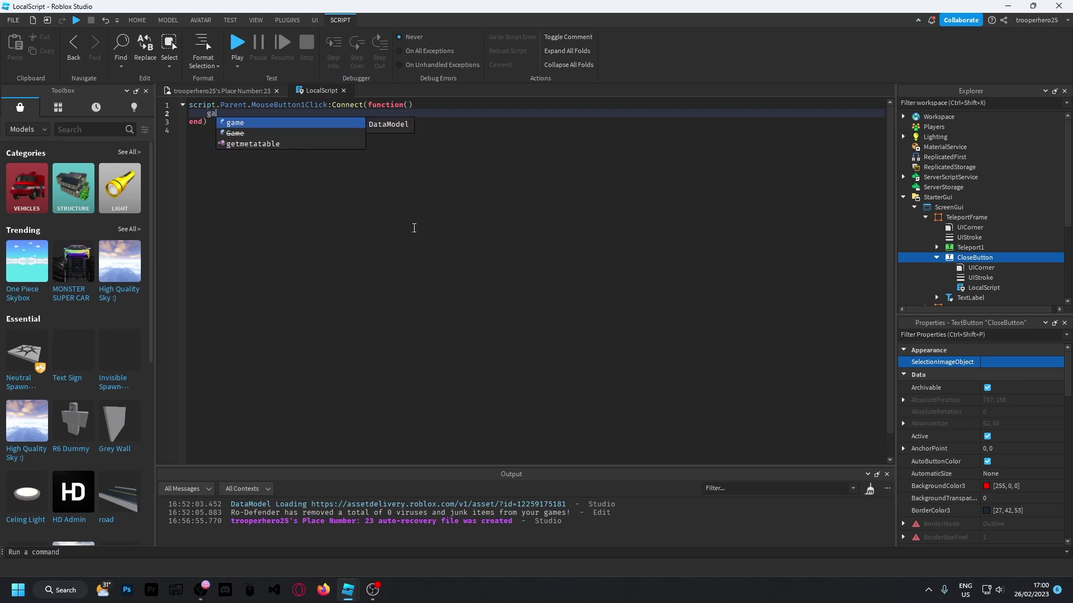
{"action": "type", "text": "me.Players.LocalPlayer.PlayerGui.s"}
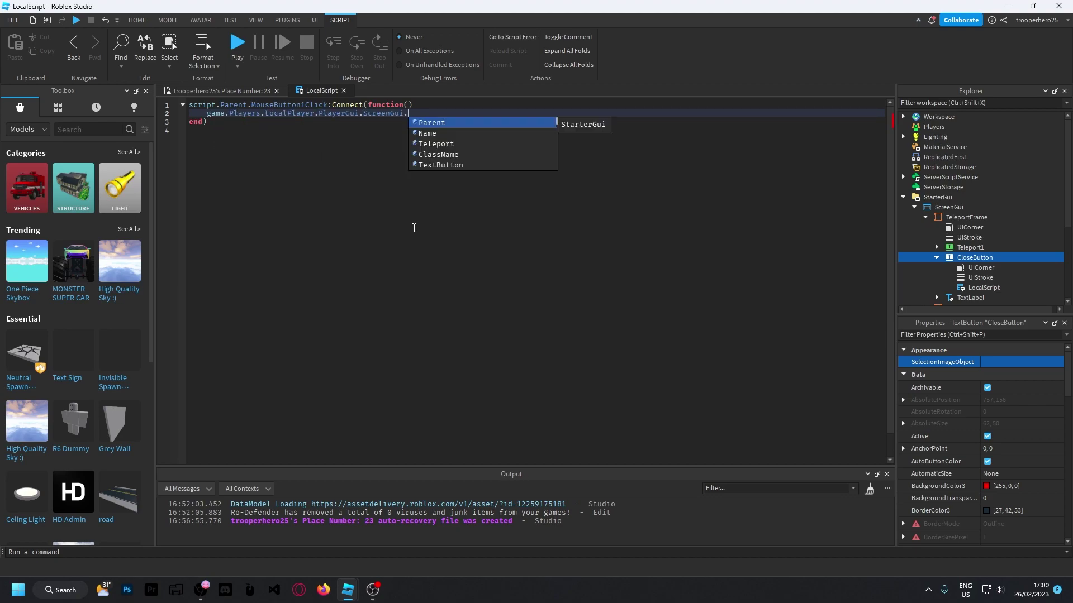
{"action": "type", "text": "TeleportFrame.Visible = false"}
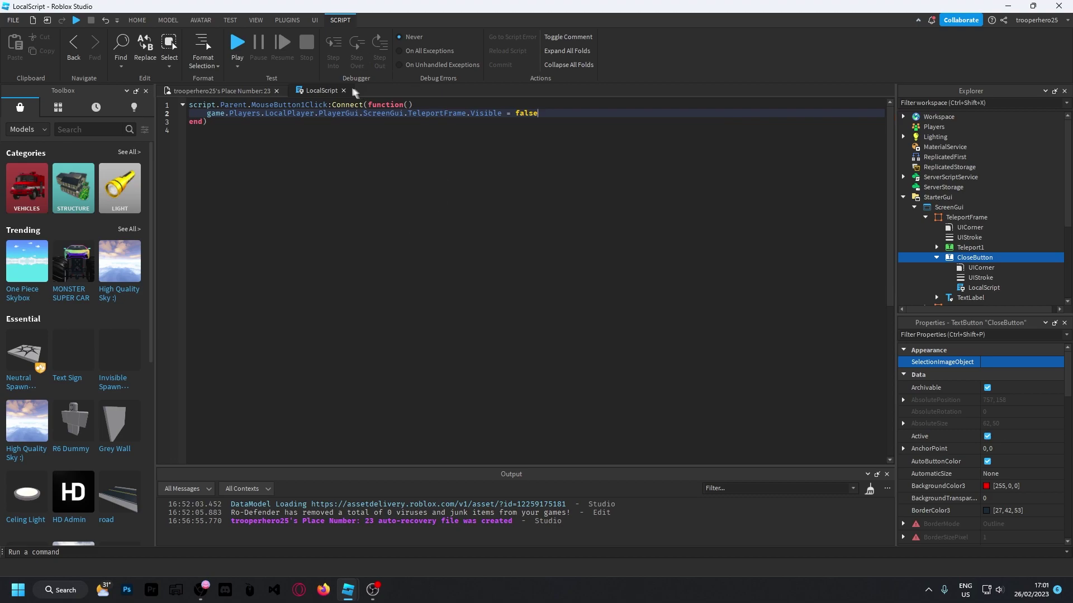
{"action": "left_click", "coordinate": [345, 89]}
{"action": "left_click", "coordinate": [926, 221]}
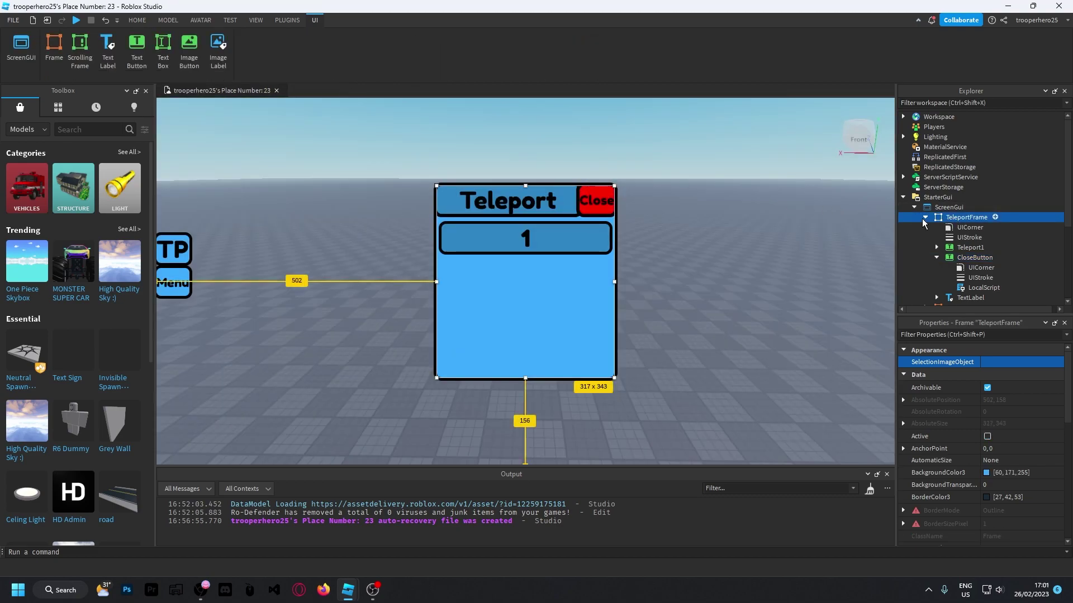
{"action": "left_click", "coordinate": [925, 217]}
{"action": "left_click", "coordinate": [954, 228]}
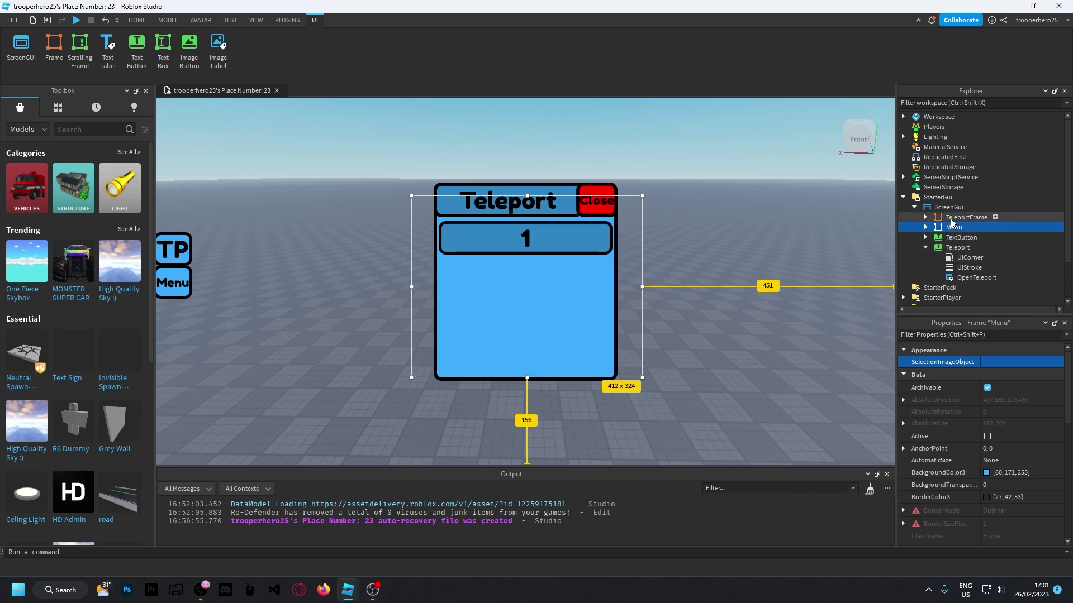
{"action": "left_click", "coordinate": [931, 248]}
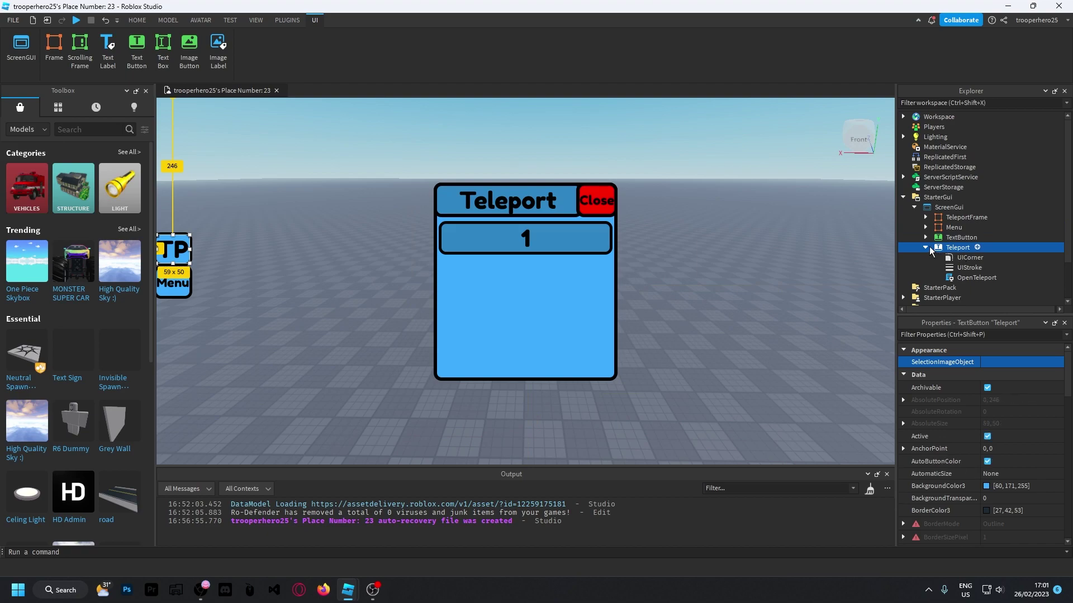
{"action": "left_click", "coordinate": [926, 247]}
{"action": "left_click", "coordinate": [964, 217]}
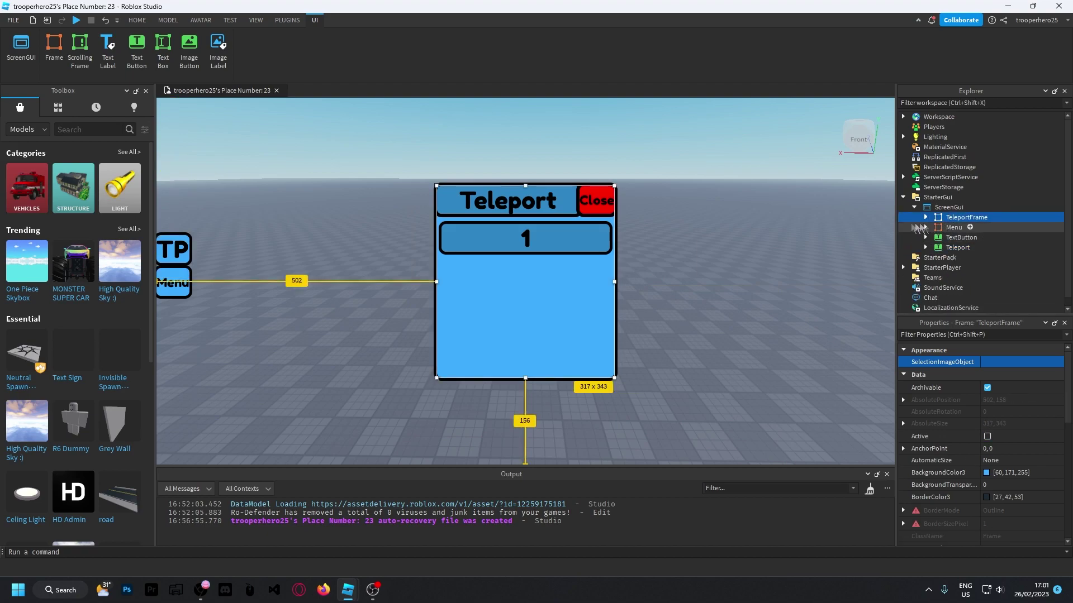
{"action": "left_click", "coordinate": [925, 218]}
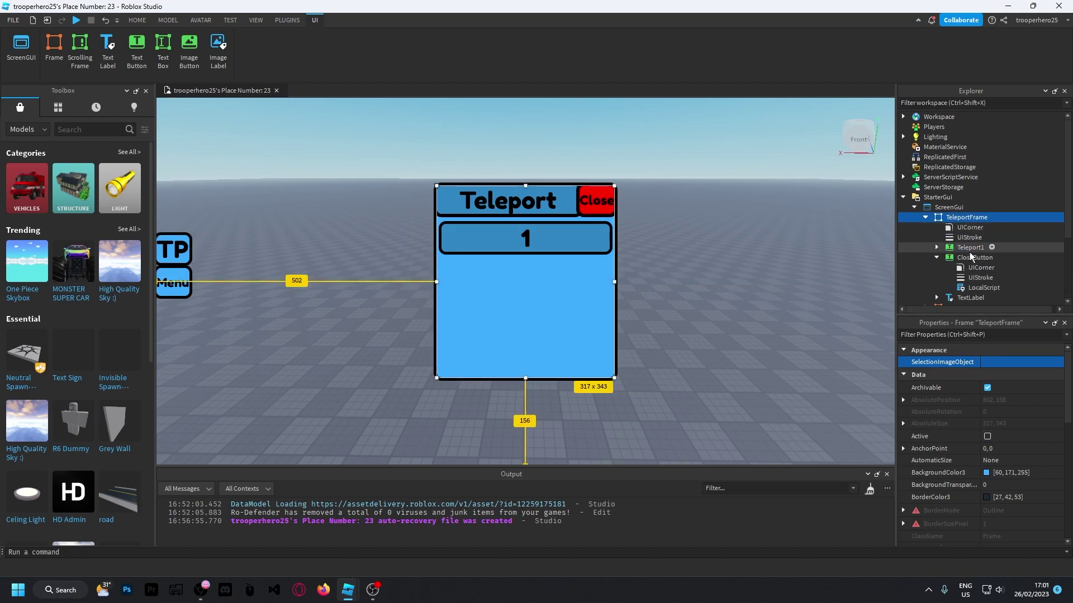
Step: Hide TeleportFrame by turning off its Visible property
{"action": "left_click", "coordinate": [936, 258]}
{"action": "left_click", "coordinate": [937, 248]}
{"action": "left_click", "coordinate": [964, 249]}
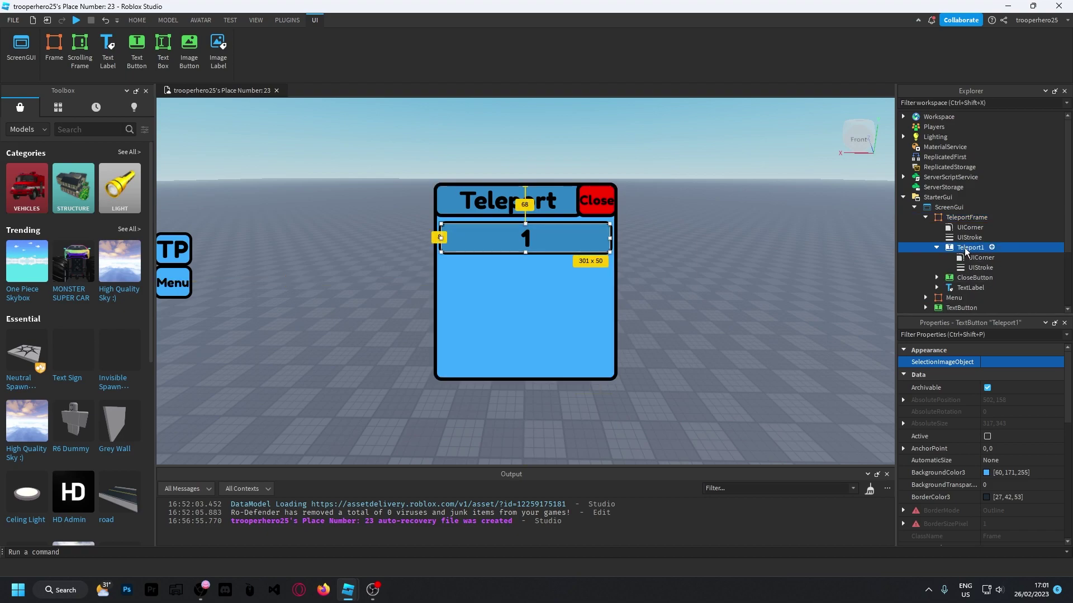
{"action": "left_click", "coordinate": [961, 218]}
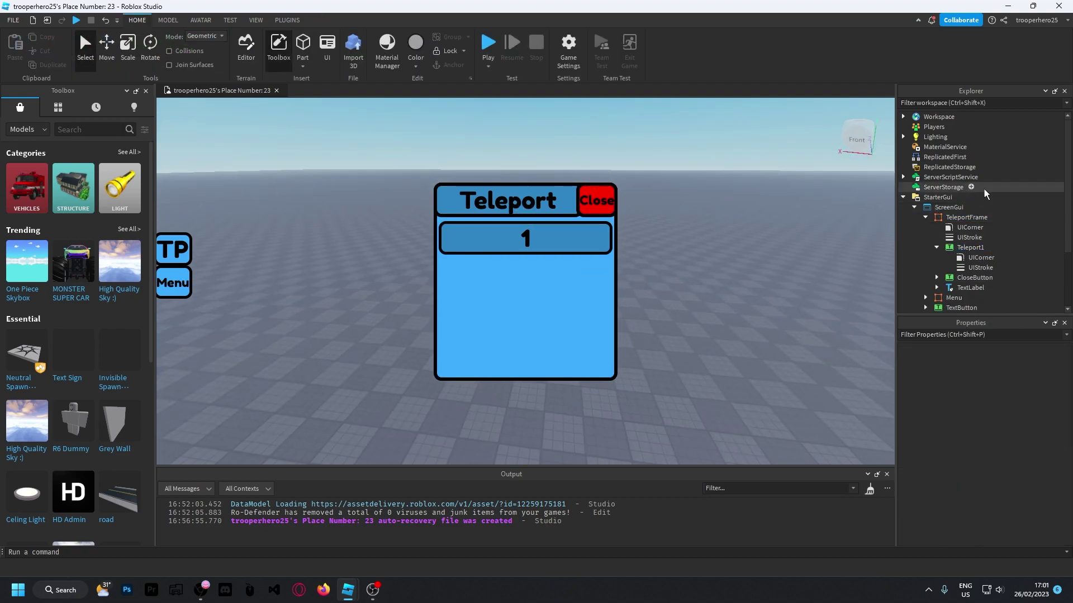
{"action": "scroll", "coordinate": [977, 403], "scroll_direction": "down", "scroll_amount": 3}
{"action": "left_click", "coordinate": [987, 532]}
Step: Insert a block Part on the baseplate
{"action": "left_click", "coordinate": [687, 262]}
{"action": "right_click_drag", "start_coordinate": [558, 263], "coordinate": [268, 37]}
{"action": "key", "text": "d"}
{"action": "key", "text": "w"}
{"action": "left_click", "coordinate": [305, 45]}
{"action": "right_click_drag", "start_coordinate": [551, 187], "coordinate": [628, 259]}
{"action": "scroll", "coordinate": [628, 258], "scroll_direction": "up", "scroll_amount": 3}
{"action": "scroll", "coordinate": [628, 259], "scroll_direction": "down", "scroll_amount": 1}
{"action": "left_click_drag", "start_coordinate": [397, 207], "coordinate": [660, 254]}
{"action": "key", "text": "f"}
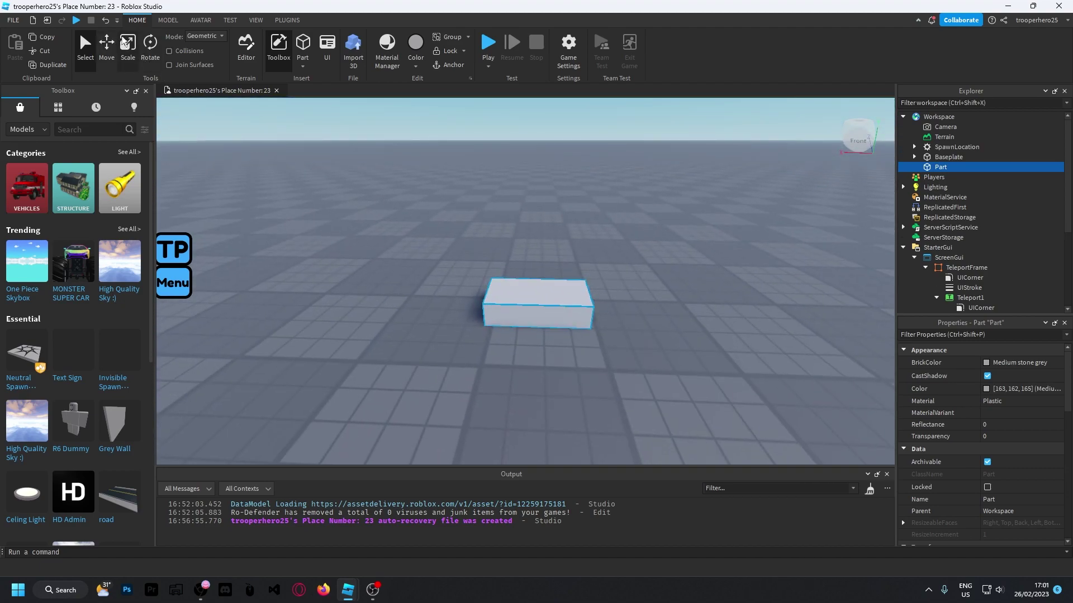
Step: Scale the part into a flat square slab with a size of 4, 1, 4
{"action": "left_click", "coordinate": [121, 50]}
{"action": "right_click_drag", "start_coordinate": [544, 271], "coordinate": [526, 274]}
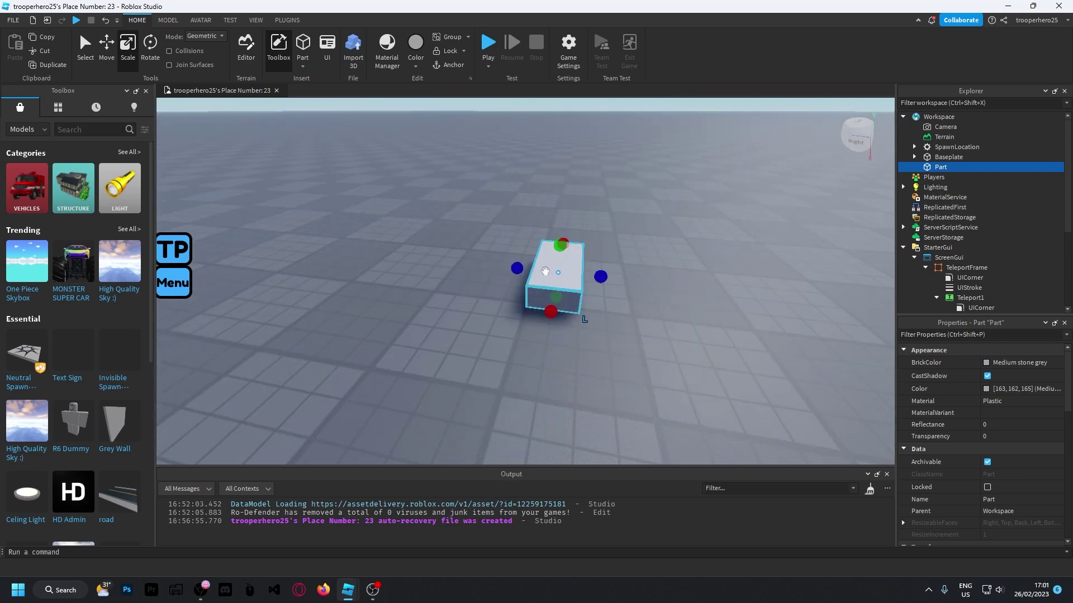
{"action": "left_click_drag", "start_coordinate": [524, 268], "coordinate": [461, 263]}
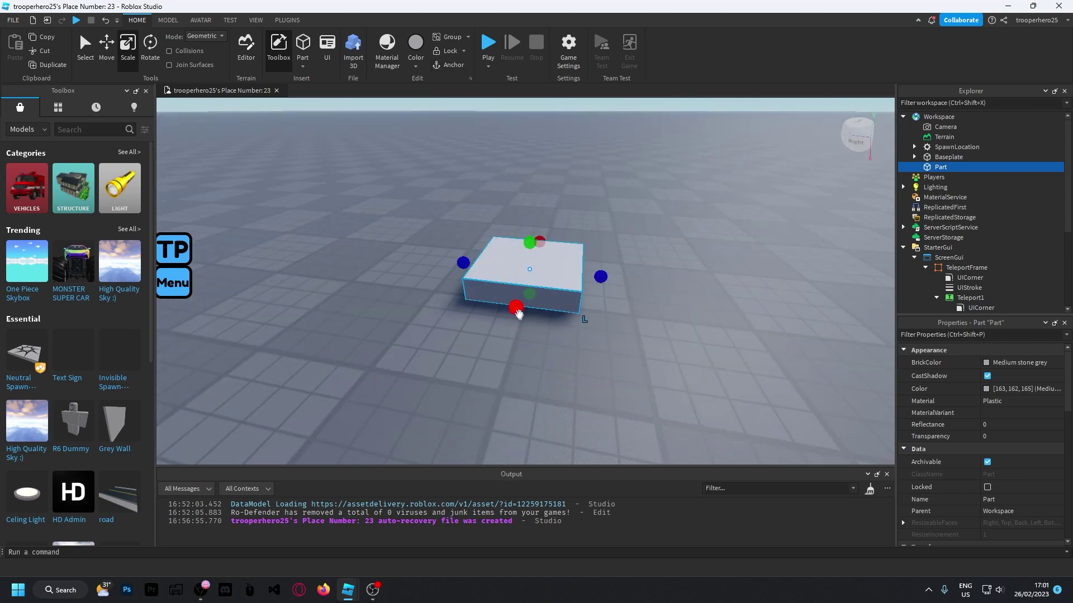
{"action": "left_click_drag", "start_coordinate": [515, 306], "coordinate": [460, 394]}
{"action": "right_click_drag", "start_coordinate": [460, 394], "coordinate": [649, 375]}
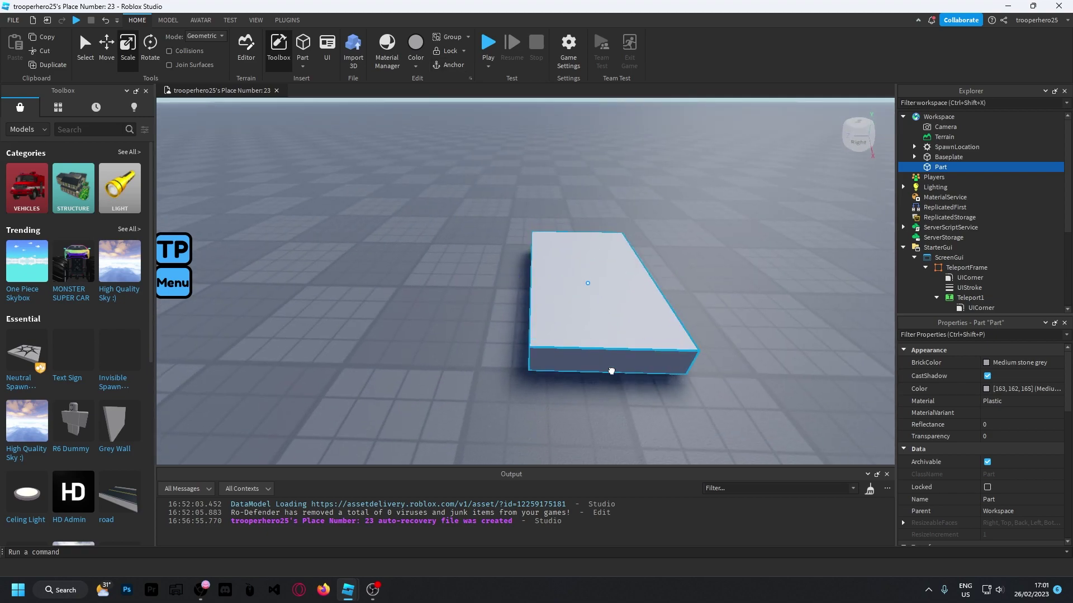
{"action": "left_click_drag", "start_coordinate": [664, 280], "coordinate": [602, 280]}
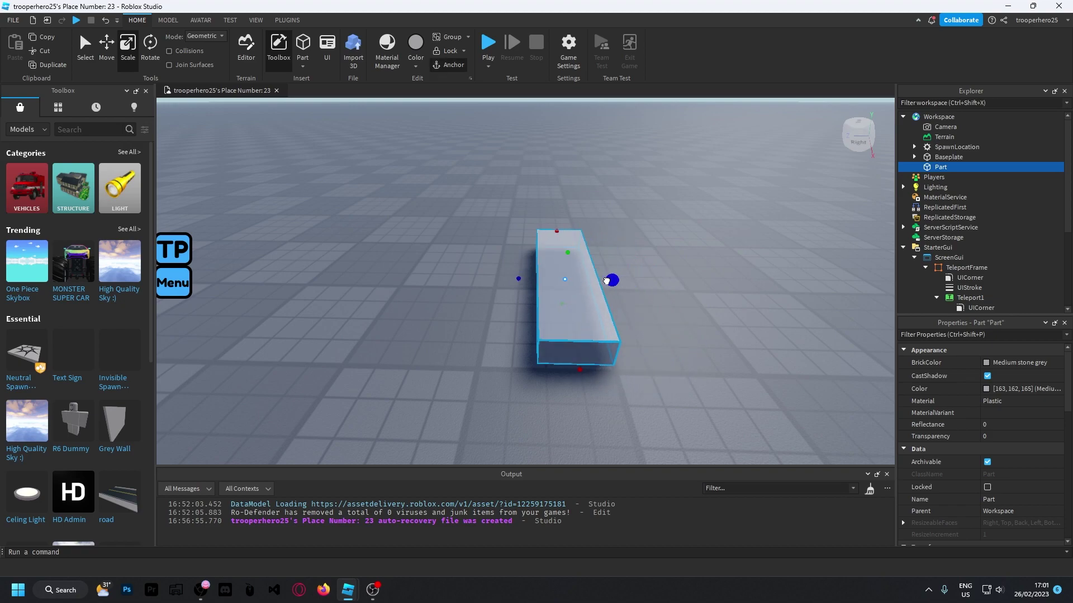
{"action": "left_click_drag", "start_coordinate": [518, 278], "coordinate": [473, 279]}
{"action": "left_click_drag", "start_coordinate": [542, 228], "coordinate": [544, 273]}
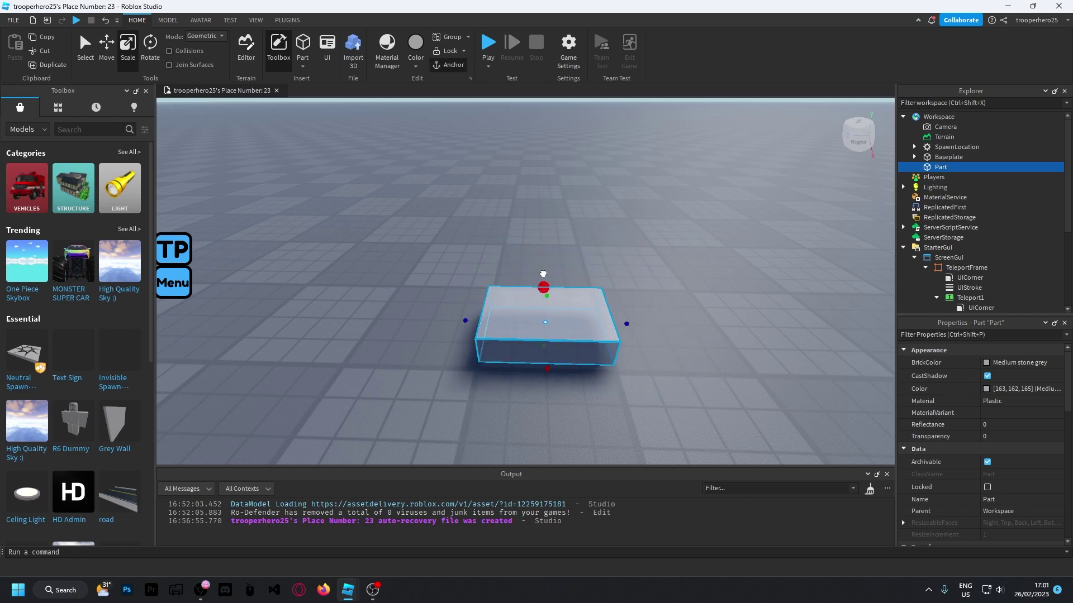
{"action": "right_click_drag", "start_coordinate": [548, 261], "coordinate": [584, 282]}
{"action": "left_click_drag", "start_coordinate": [460, 250], "coordinate": [456, 251]}
{"action": "right_click_drag", "start_coordinate": [651, 330], "coordinate": [618, 271]}
{"action": "scroll", "coordinate": [617, 270], "scroll_direction": "down", "scroll_amount": 2}
{"action": "left_click_drag", "start_coordinate": [561, 249], "coordinate": [560, 249]}
{"action": "scroll", "coordinate": [528, 238], "scroll_direction": "down", "scroll_amount": 2}
Step: Move the part up into the air near the spawn location, to about -26, 17.25, 18
{"action": "left_click", "coordinate": [99, 57]}
{"action": "right_click_drag", "start_coordinate": [670, 341], "coordinate": [520, 246]}
{"action": "scroll", "coordinate": [519, 246], "scroll_direction": "up", "scroll_amount": 1}
{"action": "left_click_drag", "start_coordinate": [569, 226], "coordinate": [584, 107]}
{"action": "right_click_drag", "start_coordinate": [566, 372], "coordinate": [601, 319]}
{"action": "left_click_drag", "start_coordinate": [541, 316], "coordinate": [541, 202]}
{"action": "right_click_drag", "start_coordinate": [602, 274], "coordinate": [603, 336]}
{"action": "scroll", "coordinate": [603, 335], "scroll_direction": "down", "scroll_amount": 2}
{"action": "key", "text": "f"}
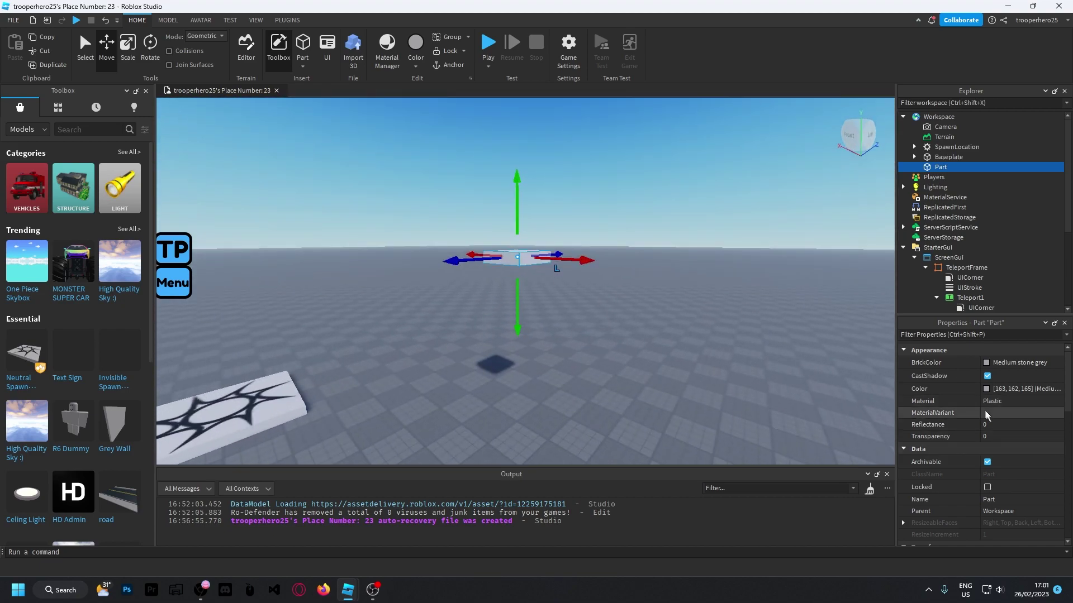
Step: Set the part's Transparency to 1 and turn off CanCollide
{"action": "scroll", "coordinate": [989, 424], "scroll_direction": "down", "scroll_amount": 2}
{"action": "scroll", "coordinate": [989, 445], "scroll_direction": "up", "scroll_amount": 2}
{"action": "left_click", "coordinate": [991, 436]}
{"action": "type", "text": "1"}
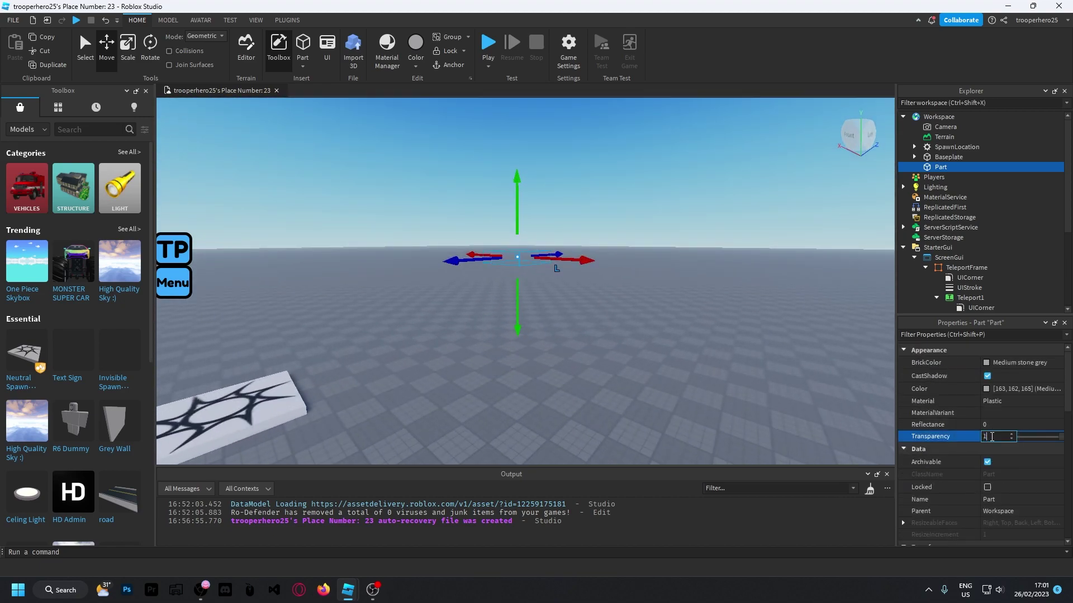
{"action": "scroll", "coordinate": [984, 430], "scroll_direction": "down", "scroll_amount": 5}
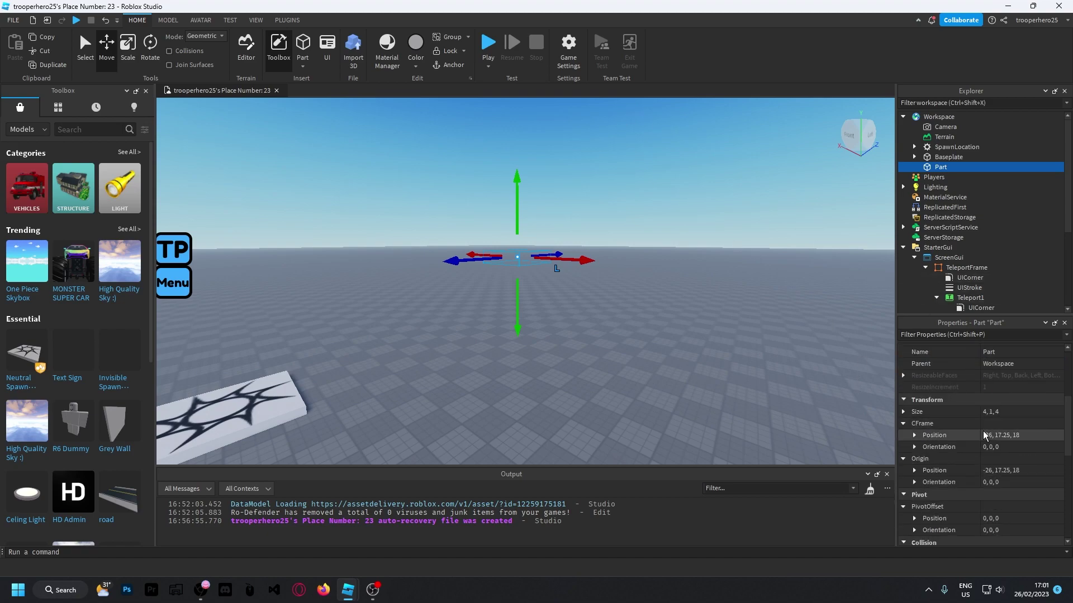
{"action": "left_click", "coordinate": [988, 408]}
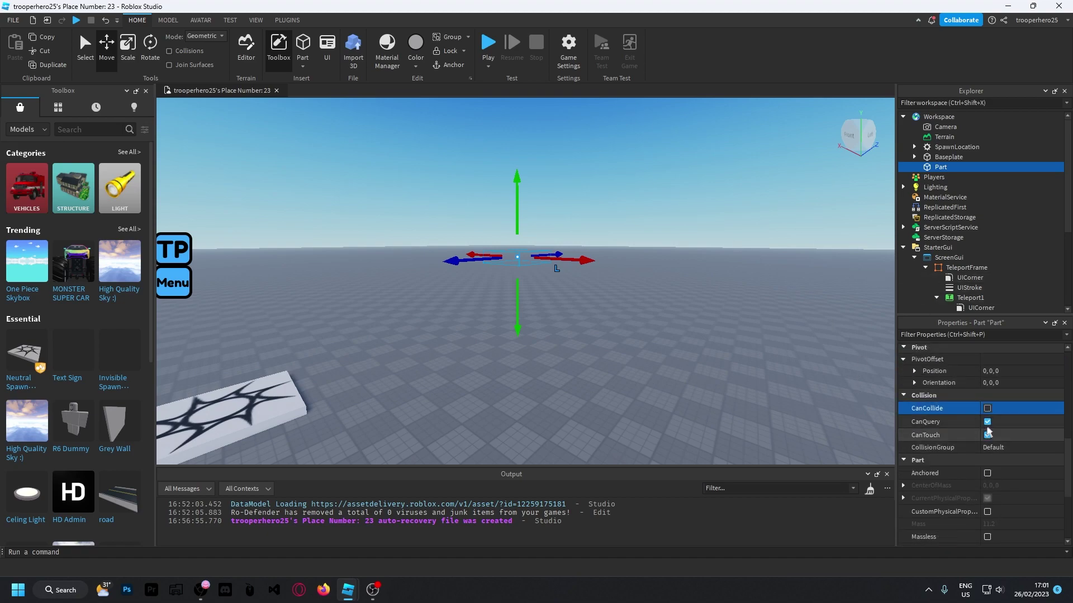
Step: Rename the transparent part as Teleport1Map
{"action": "right_click_drag", "start_coordinate": [615, 271], "coordinate": [604, 227]}
{"action": "left_click", "coordinate": [603, 227]}
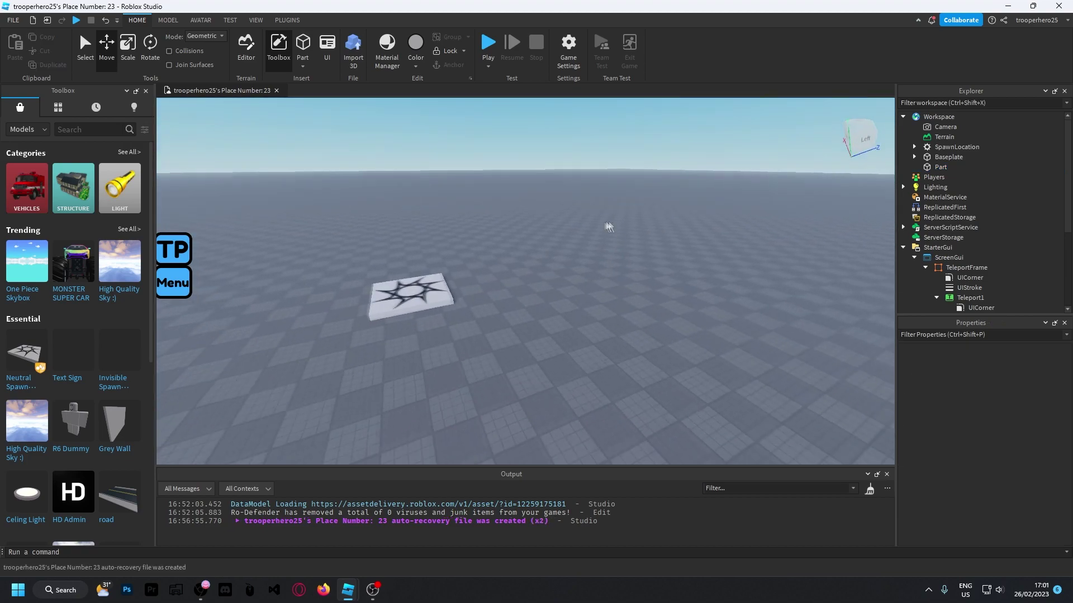
{"action": "left_click_drag", "start_coordinate": [631, 162], "coordinate": [441, 280]}
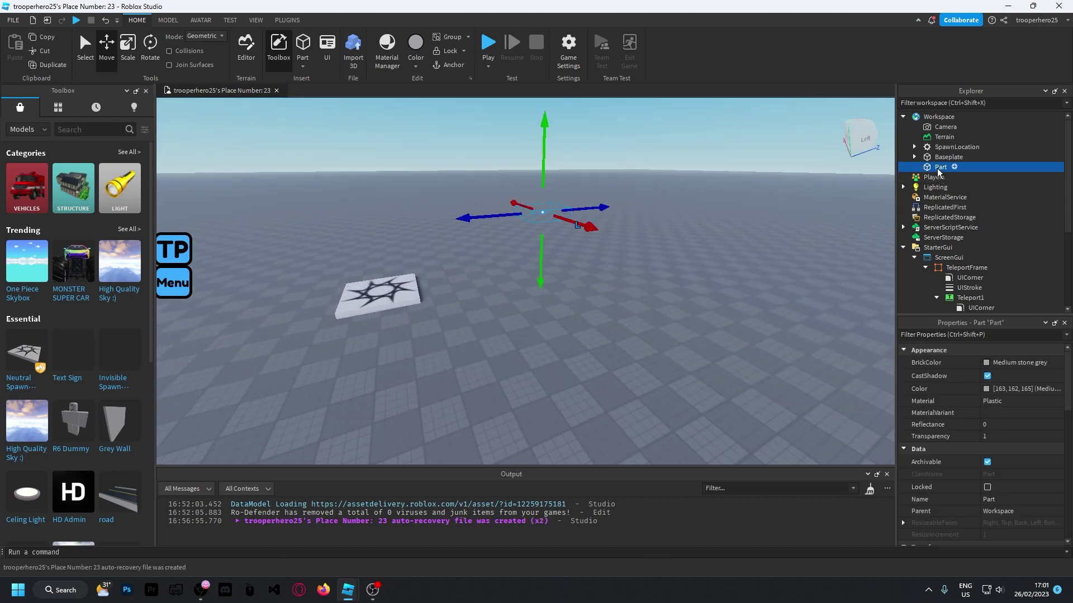
{"action": "right_click", "coordinate": [914, 168]}
{"action": "left_click", "coordinate": [941, 248]}
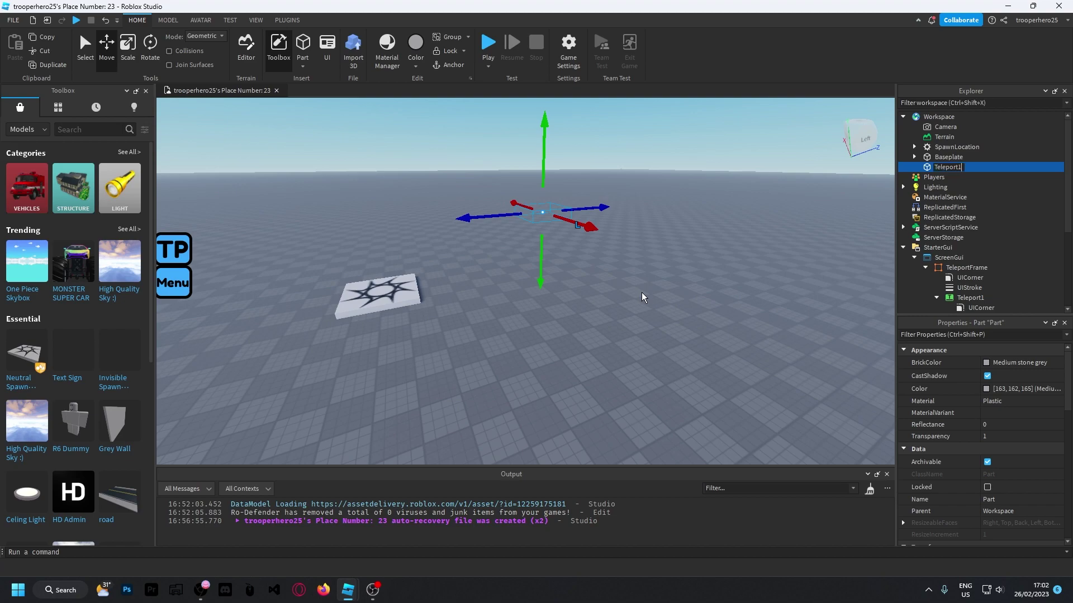
{"action": "key", "text": "Return"}
{"action": "right_click", "coordinate": [915, 168]}
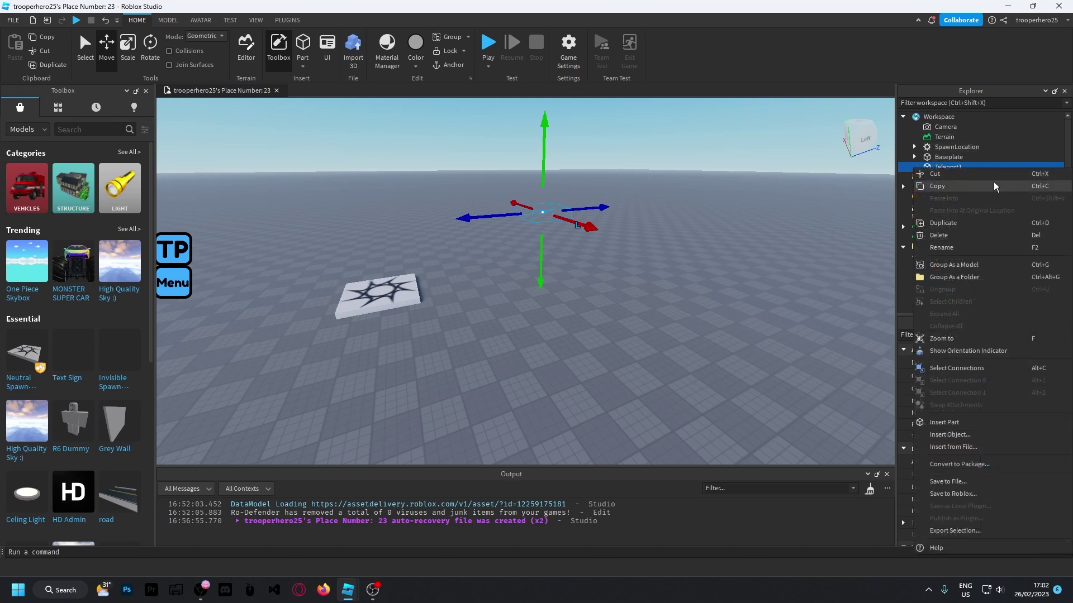
{"action": "left_click", "coordinate": [950, 247]}
{"action": "key", "text": "Right"}
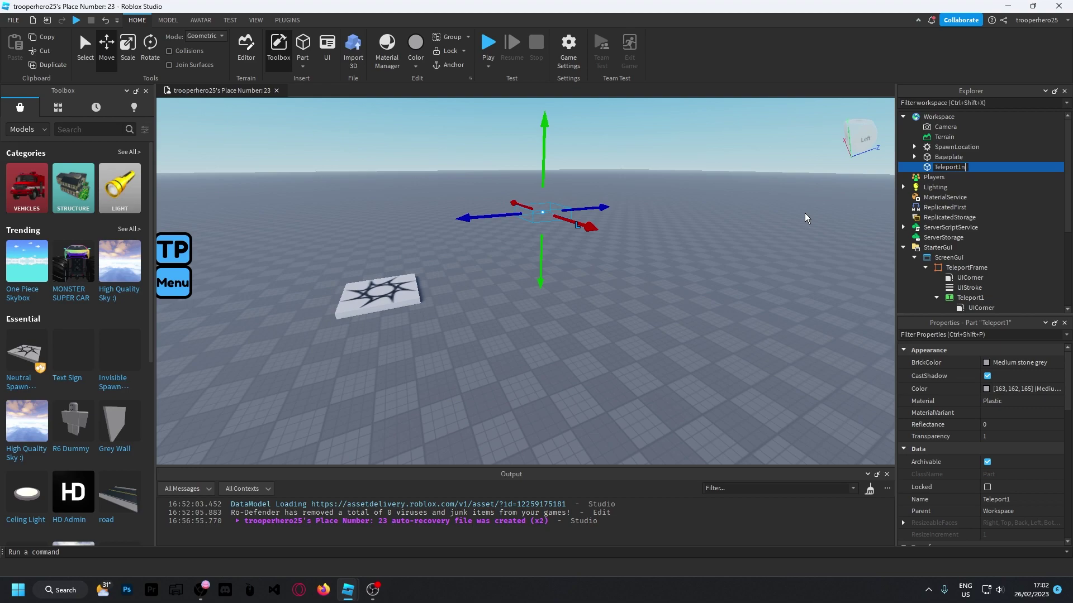
{"action": "key", "text": "Return"}
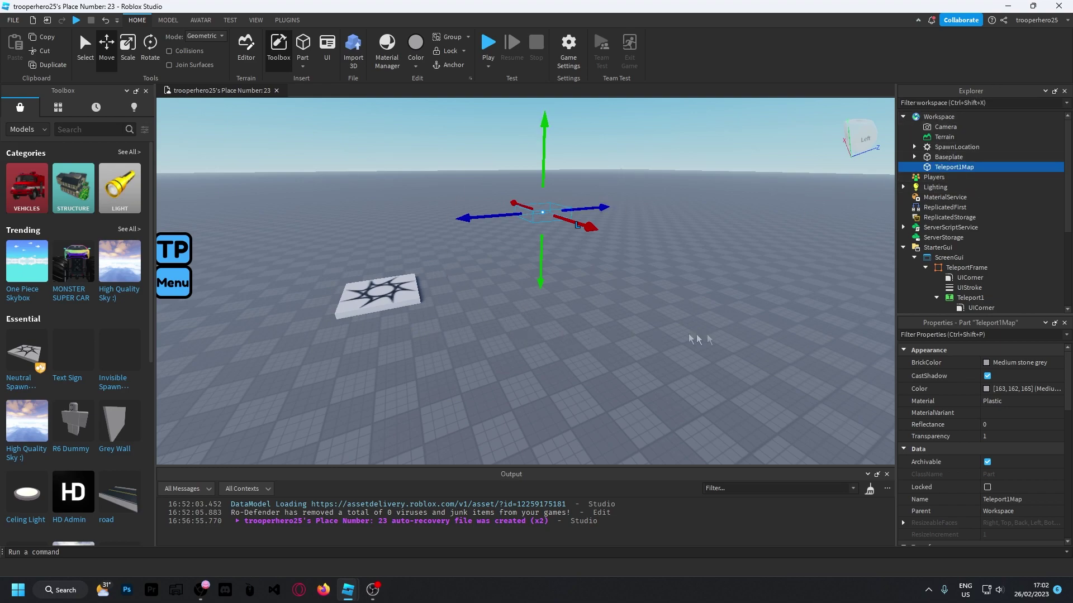
Step: Make TeleportFrame visible again
{"action": "scroll", "coordinate": [992, 242], "scroll_direction": "down", "scroll_amount": 3}
{"action": "left_click", "coordinate": [968, 215]}
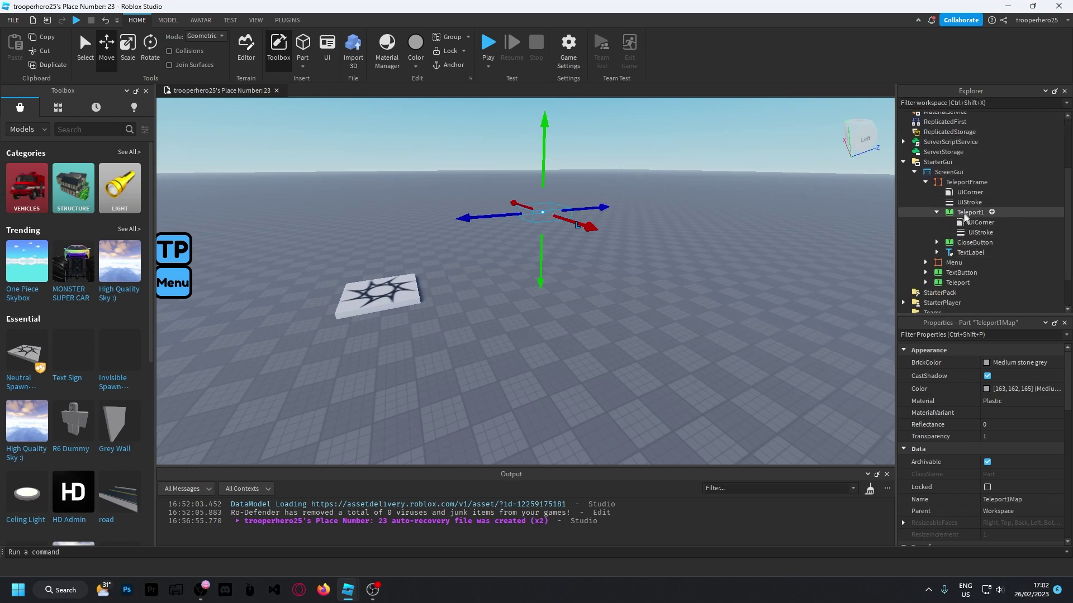
{"action": "left_click", "coordinate": [966, 182]}
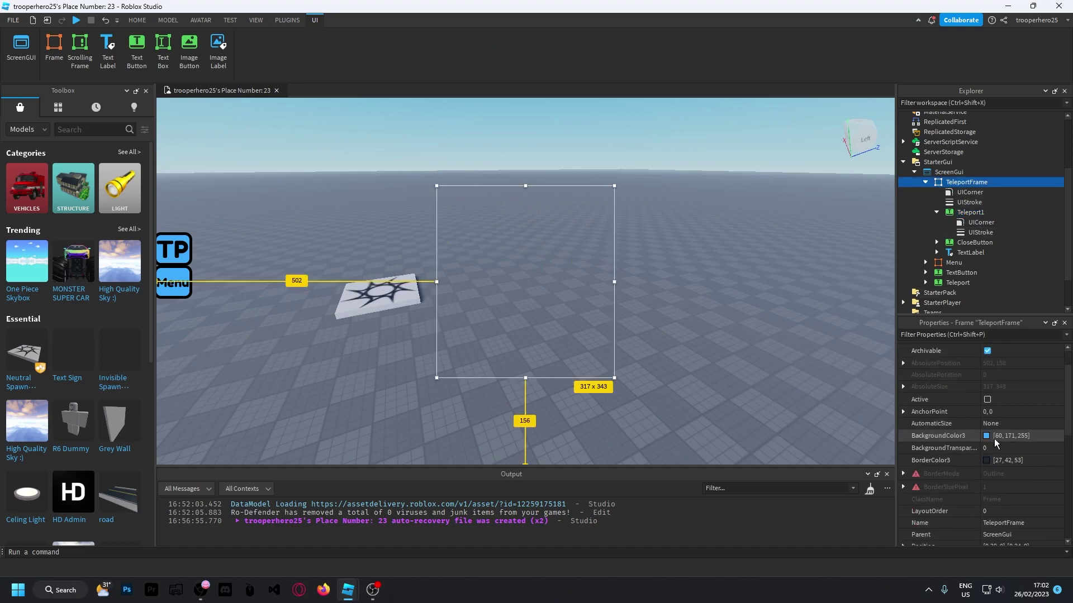
{"action": "scroll", "coordinate": [972, 447], "scroll_direction": "down", "scroll_amount": 3}
{"action": "left_click", "coordinate": [987, 495]}
Step: Add a LocalScript to the Teleport1 button and replace its default code with wait(1)
{"action": "left_click", "coordinate": [968, 214]}
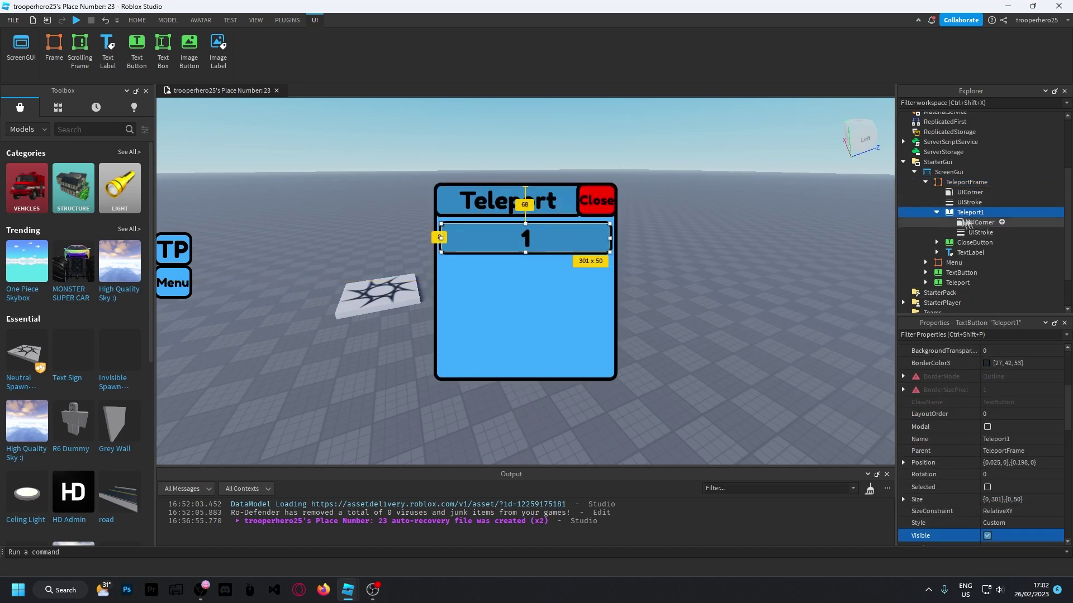
{"action": "left_click", "coordinate": [999, 213]}
{"action": "type", "text": "lo"}
{"action": "left_click", "coordinate": [275, 105]}
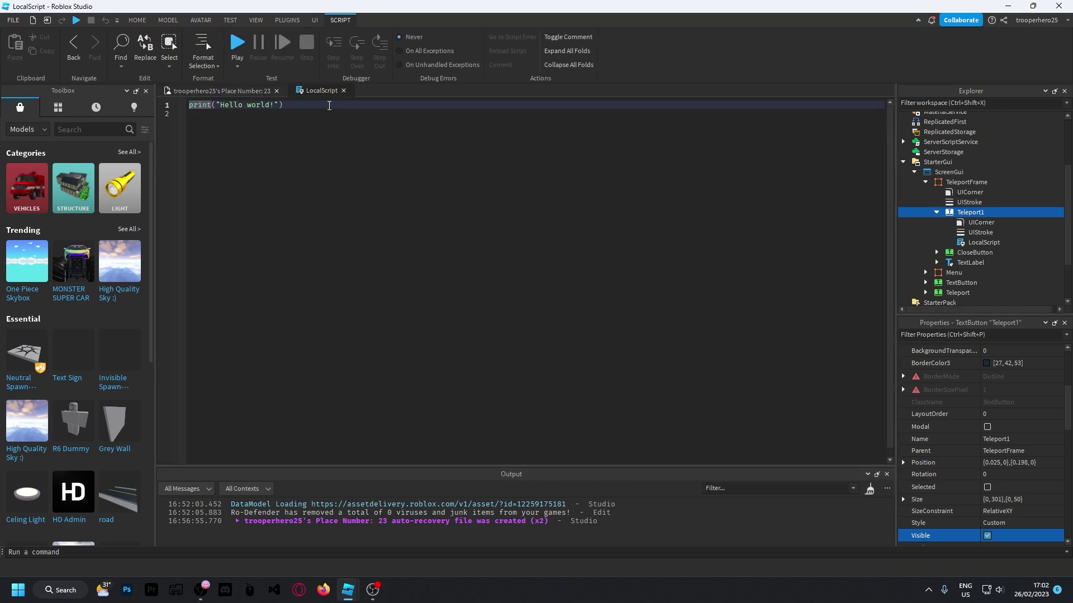
{"action": "left_click_drag", "start_coordinate": [310, 106], "coordinate": [182, 107]}
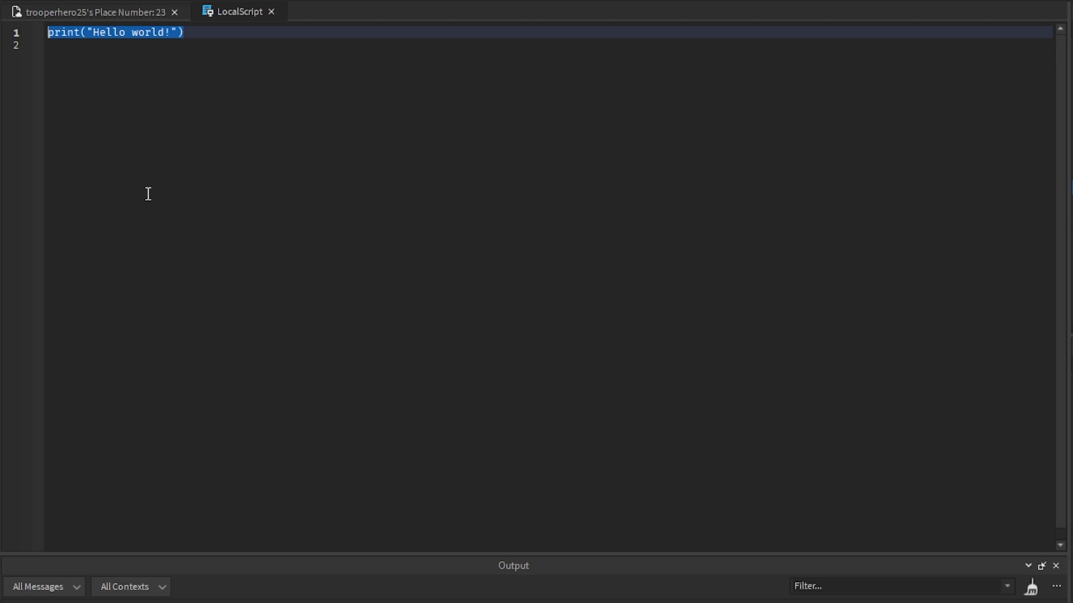
{"action": "key", "text": "BackSpace"}
{"action": "type", "text": "wait("}
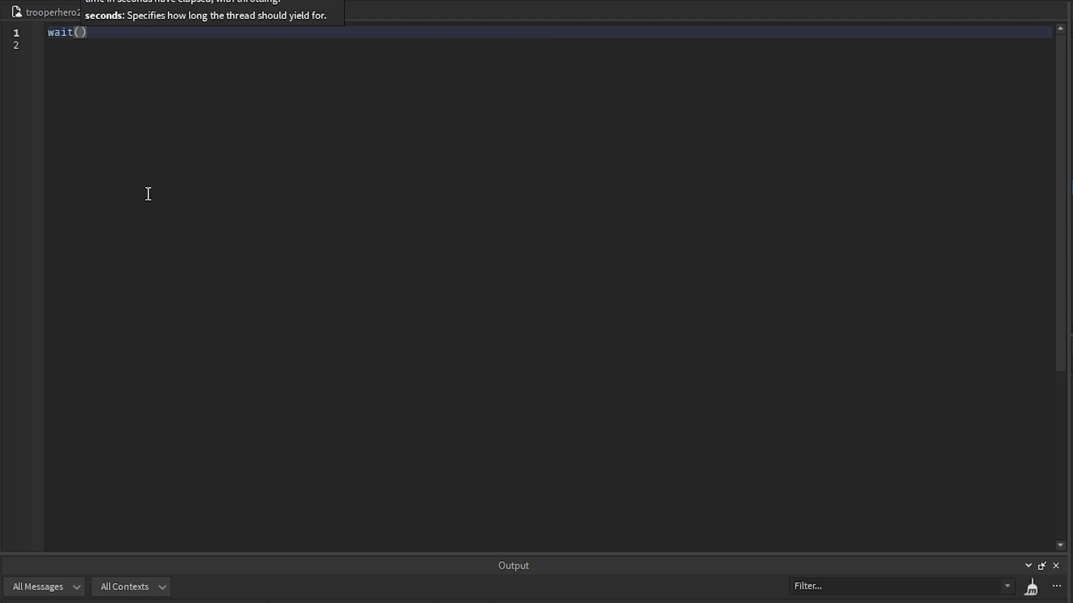
{"action": "type", "text": "1)"}
{"action": "key", "text": "Return"}
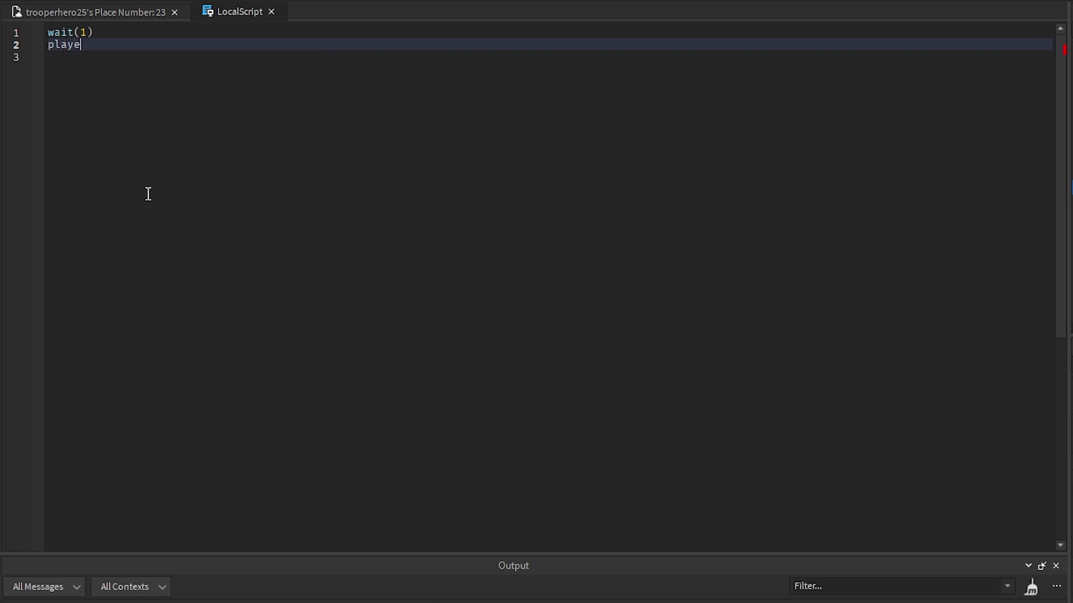
Step: Define the script variables player = game.Players.LocalPlayer and button = script.Parent on separate lines
{"action": "type", "text": "player = game"}
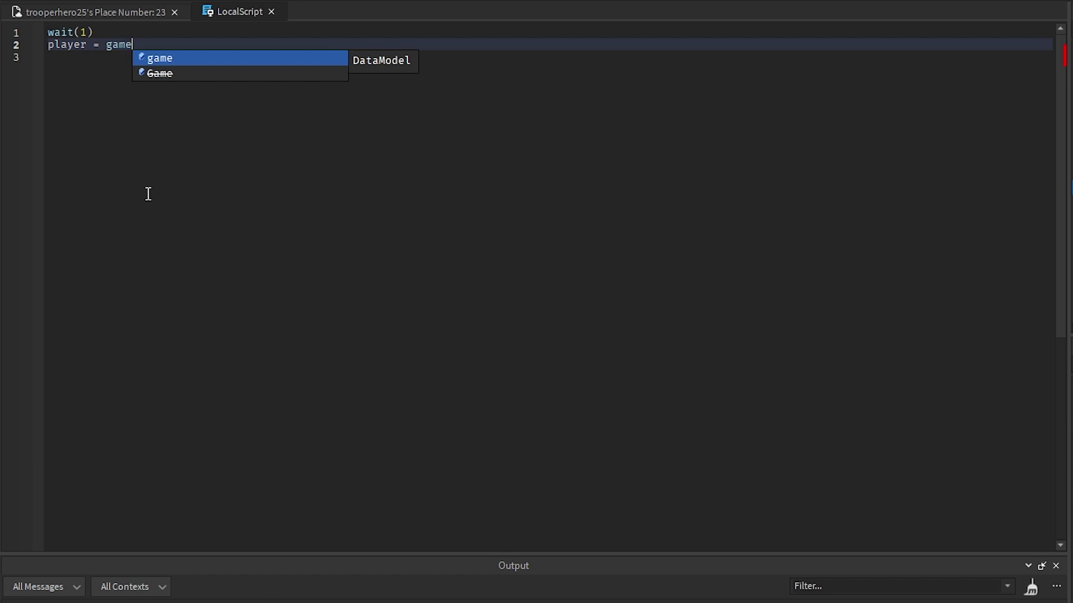
{"action": "type", "text": ".Players.LocalPlayer"}
{"action": "key", "text": "Return"}
{"action": "type", "text": "buy"}
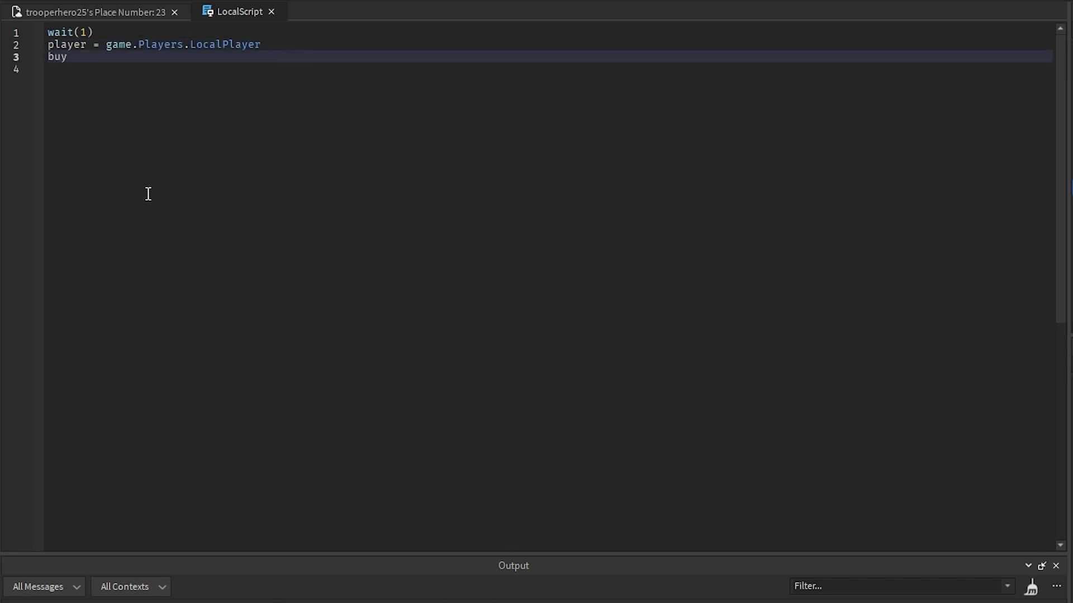
{"action": "type", "text": "ton = sc"}
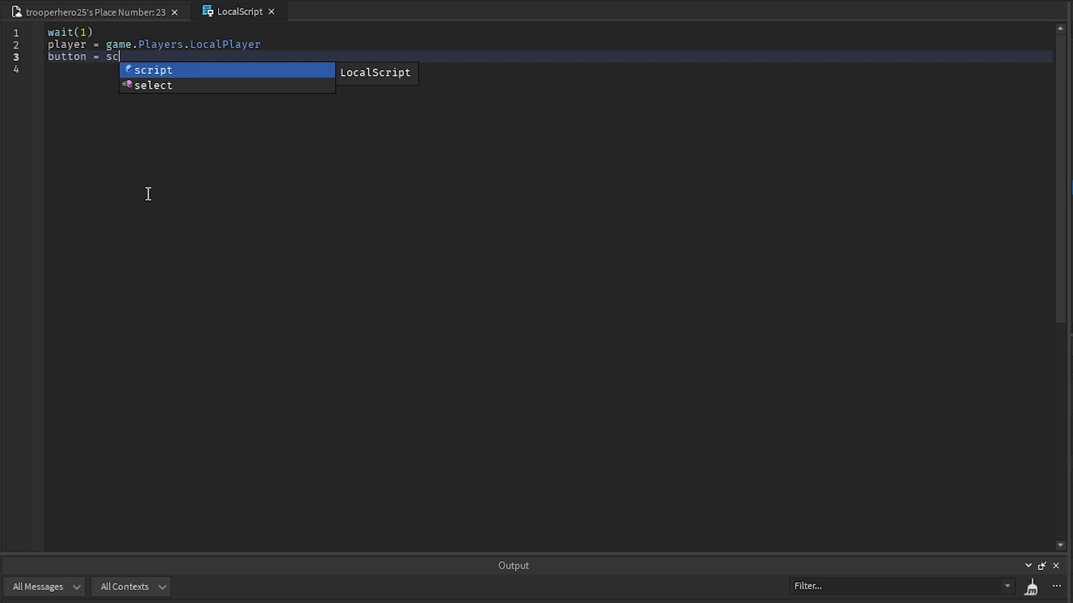
{"action": "type", "text": "ript.p"}
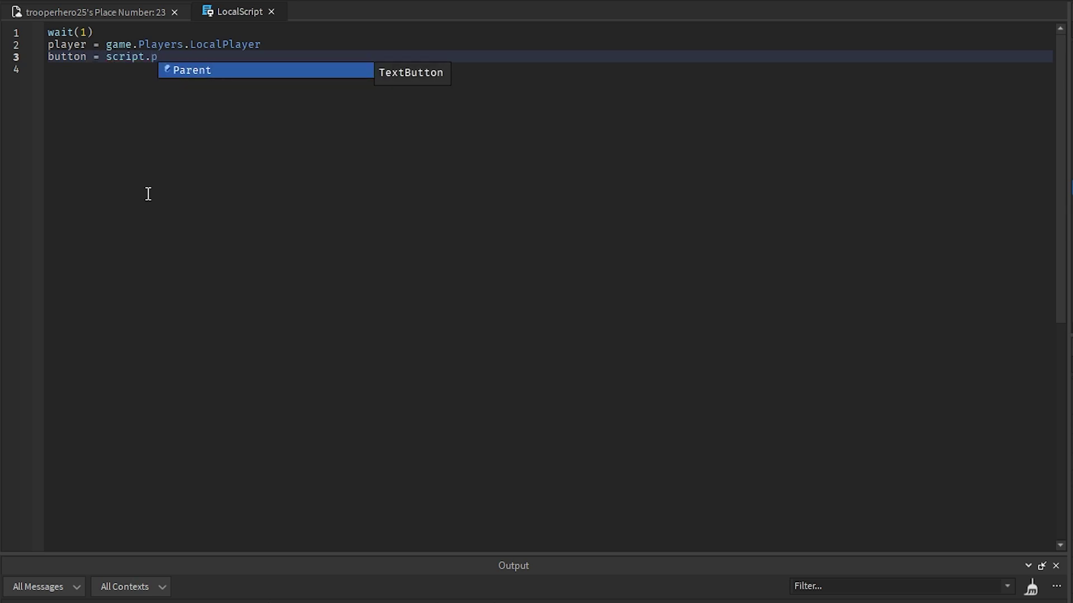
{"action": "key", "text": "Tab"}
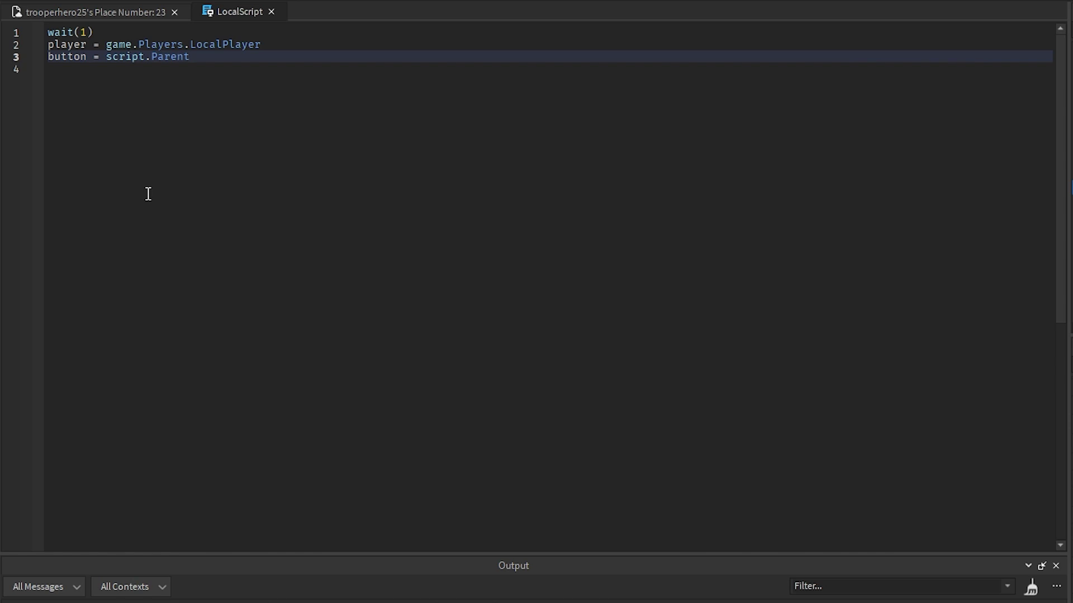
Step: Declare local debounce = false below the button variable and leave a blank line after it
{"action": "key", "text": "Return"}
{"action": "type", "text": ";pc"}
{"action": "key", "text": "Escape"}
{"action": "type", "text": "local de"}
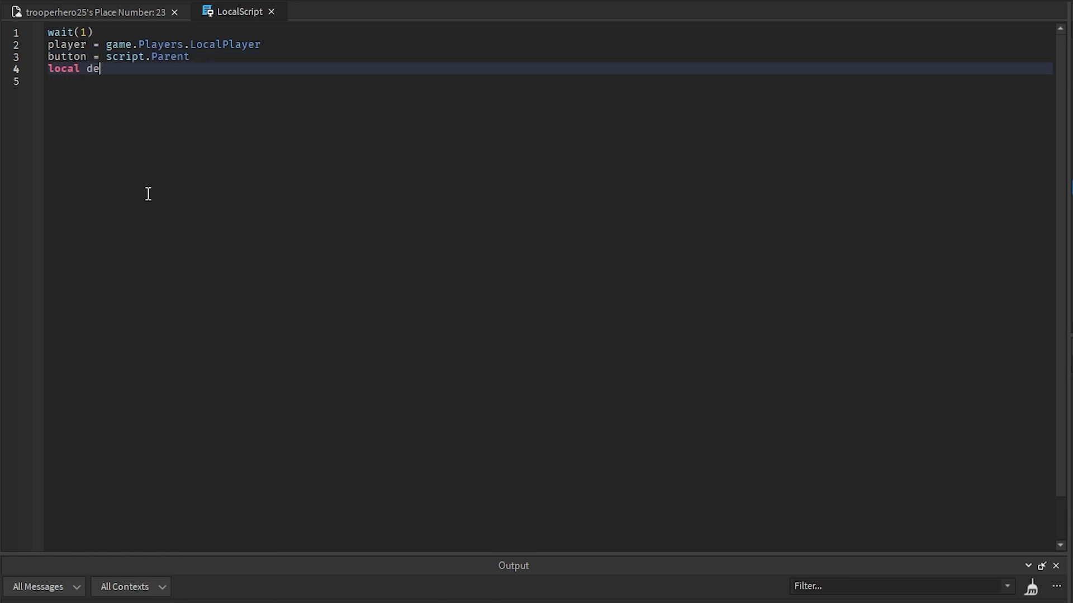
{"action": "type", "text": "bounce = false"}
{"action": "key", "text": "Return"}
{"action": "key", "text": "Return"}
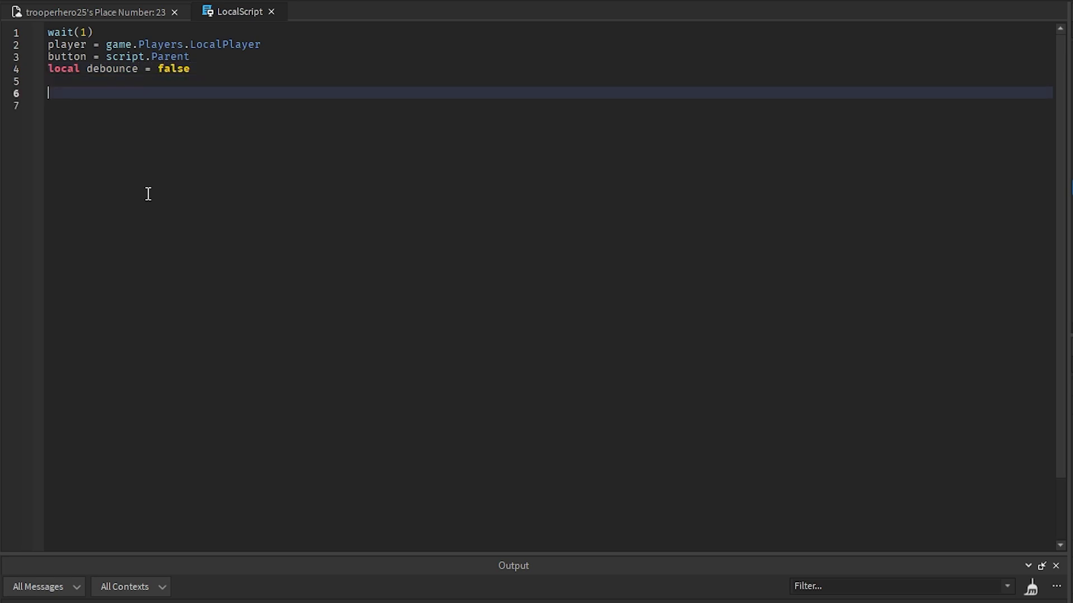
Step: Declare function teleport() with its closing end
{"action": "type", "text": "function"}
{"action": "type", "text": " te;l"}
{"action": "type", "text": "ele"}
{"action": "type", "text": "port"}
{"action": "type", "text": "()"}
{"action": "key", "text": "Return"}
Step: Inside teleport(), add an if not debounce then block that sets debounce = true
{"action": "type", "text": "if not "}
{"action": "type", "text": "deb"}
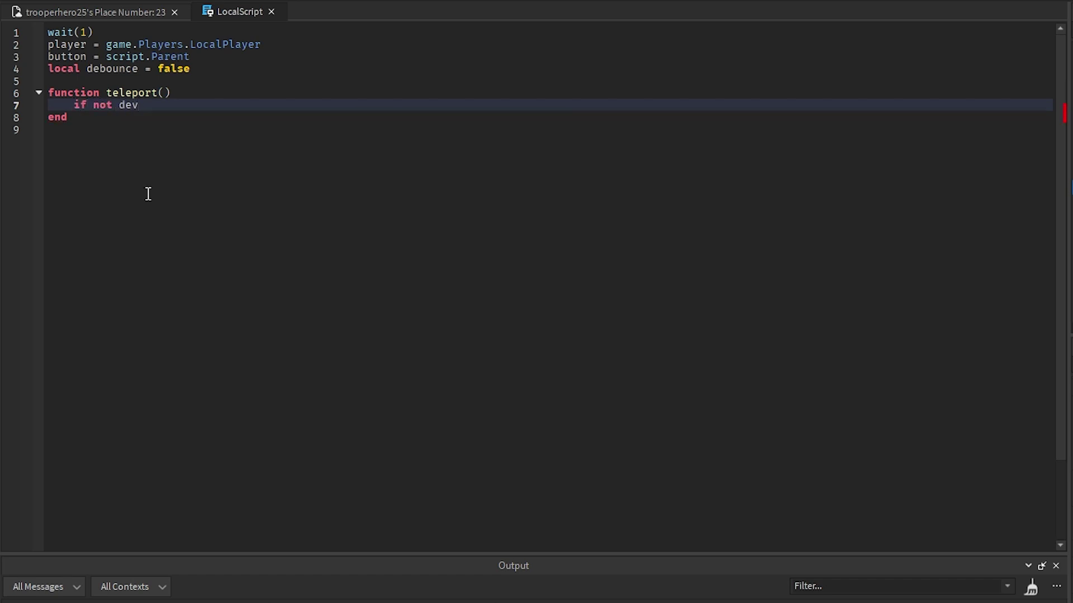
{"action": "type", "text": "o"}
{"action": "key", "text": "Tab"}
{"action": "type", "text": "then"}
{"action": "key", "text": "Return"}
{"action": "type", "text": "deb"}
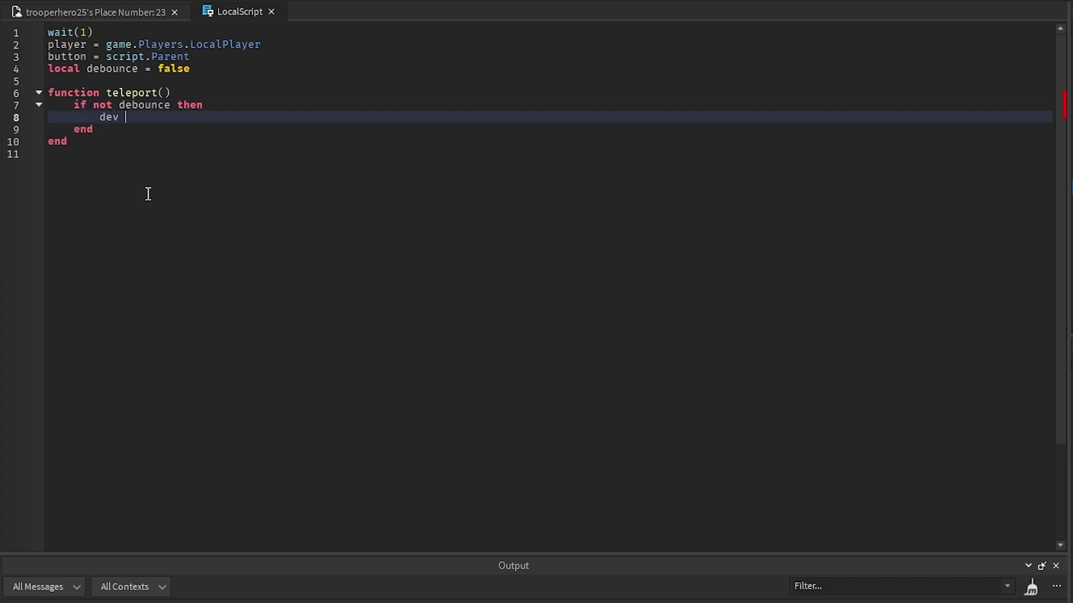
{"action": "key", "text": "Tab"}
{"action": "type", "text": "= true"}
Step: Below debounce = true, add the line LowerTorso = player.Character.LowerTorso
{"action": "key", "text": "Return"}
{"action": "type", "text": "LowerTorso "}
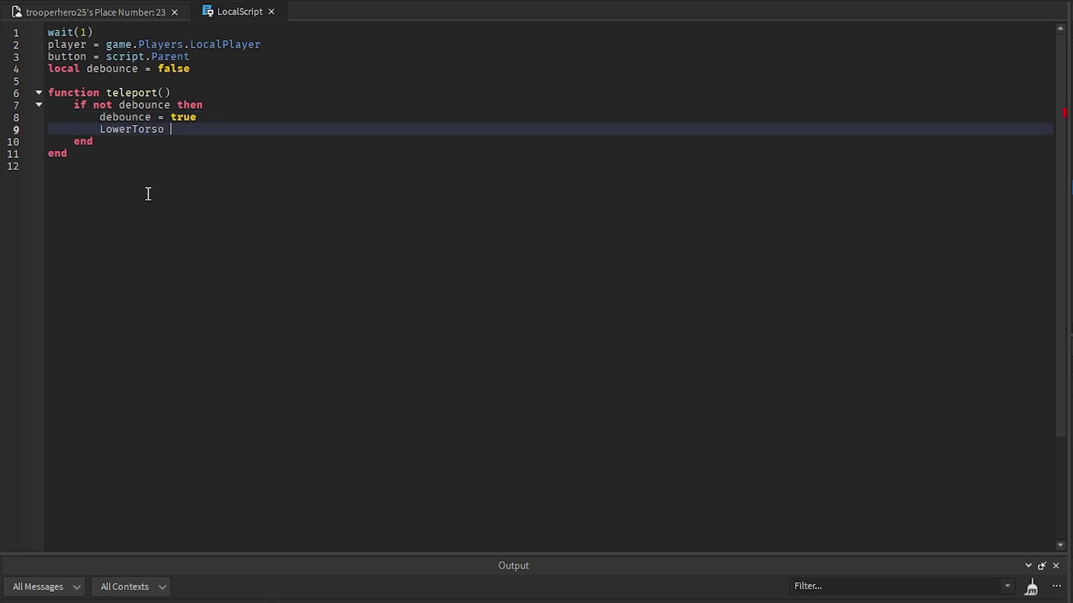
{"action": "type", "text": "= player"}
{"action": "type", "text": ".Lo"}
{"action": "key", "text": "BackSpace"}
{"action": "key", "text": "BackSpace"}
{"action": "type", "text": "Ch"}
{"action": "key", "text": "Tab"}
{"action": "type", "text": "."}
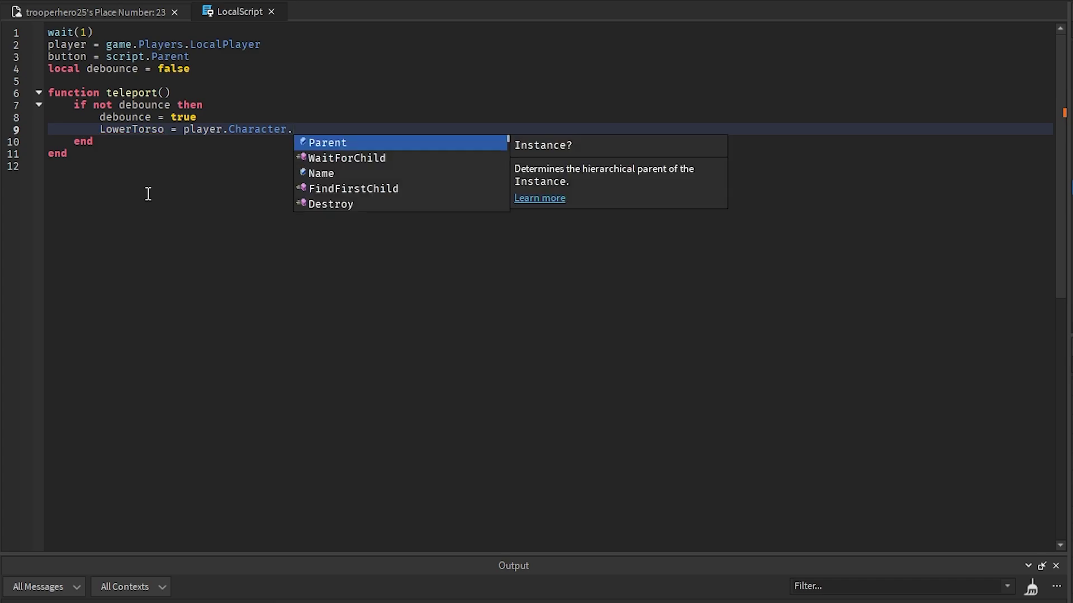
{"action": "type", "text": "LowerTorso"}
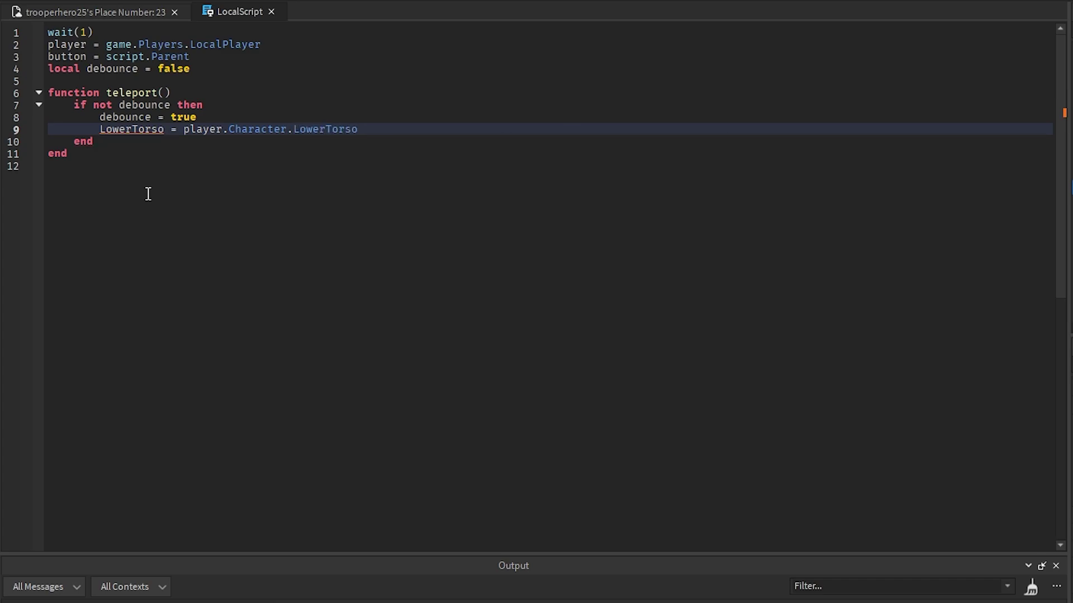
Step: On the next line of the if block, add LowerTorso.CFrame = game.Workspace.Teleport1Map.CFrame
{"action": "key", "text": "Return"}
{"action": "type", "text": "K"}
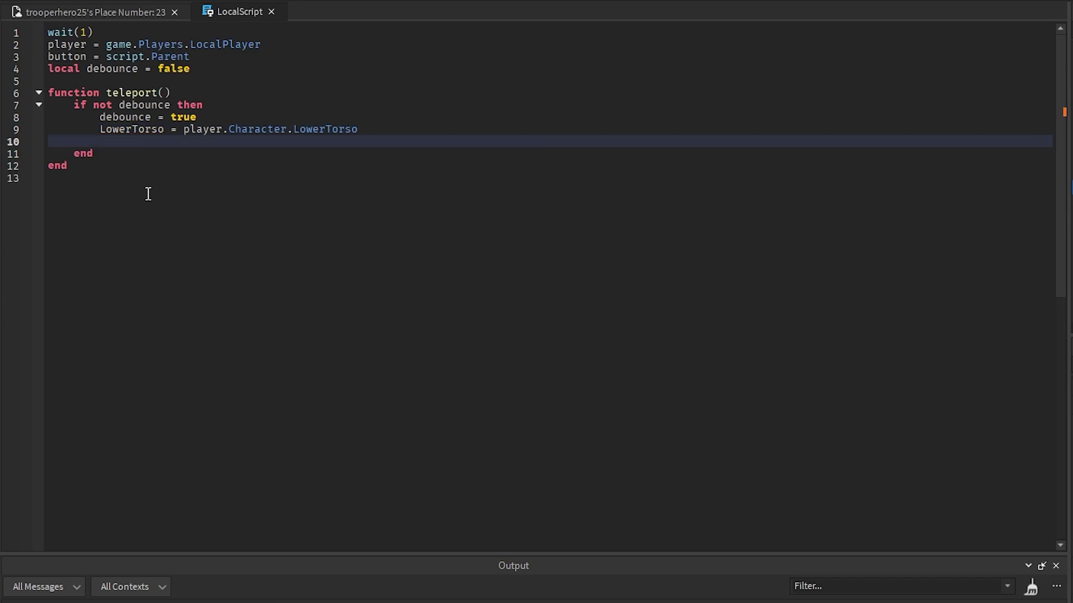
{"action": "type", "text": "LowerTorso.CFrame = game.Workspace.S"}
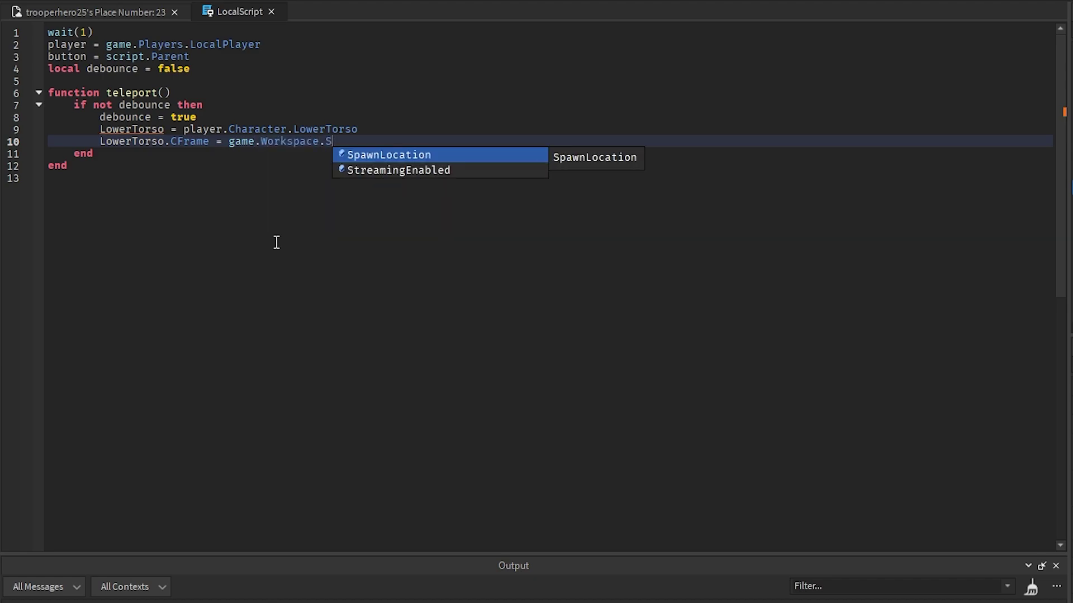
{"action": "key", "text": "BackSpace"}
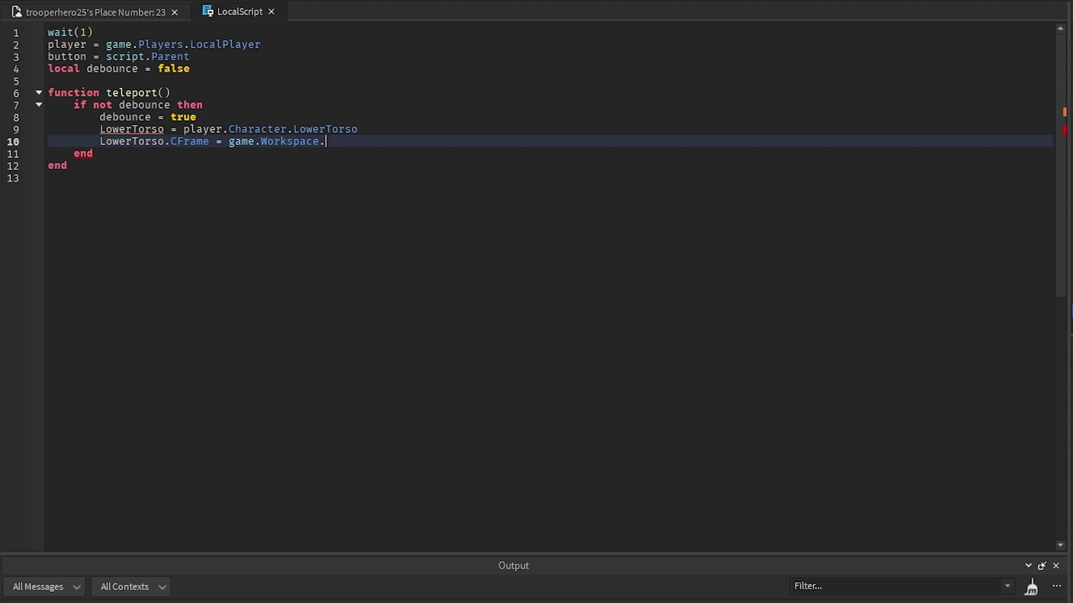
{"action": "type", "text": "Te"}
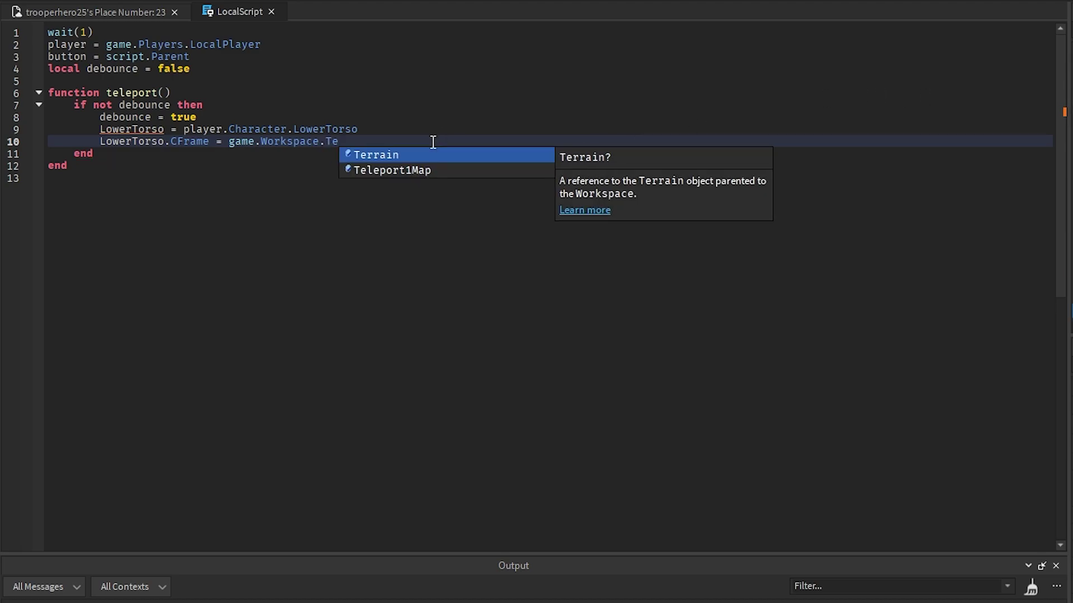
{"action": "type", "text": "l"}
{"action": "key", "text": "Tab"}
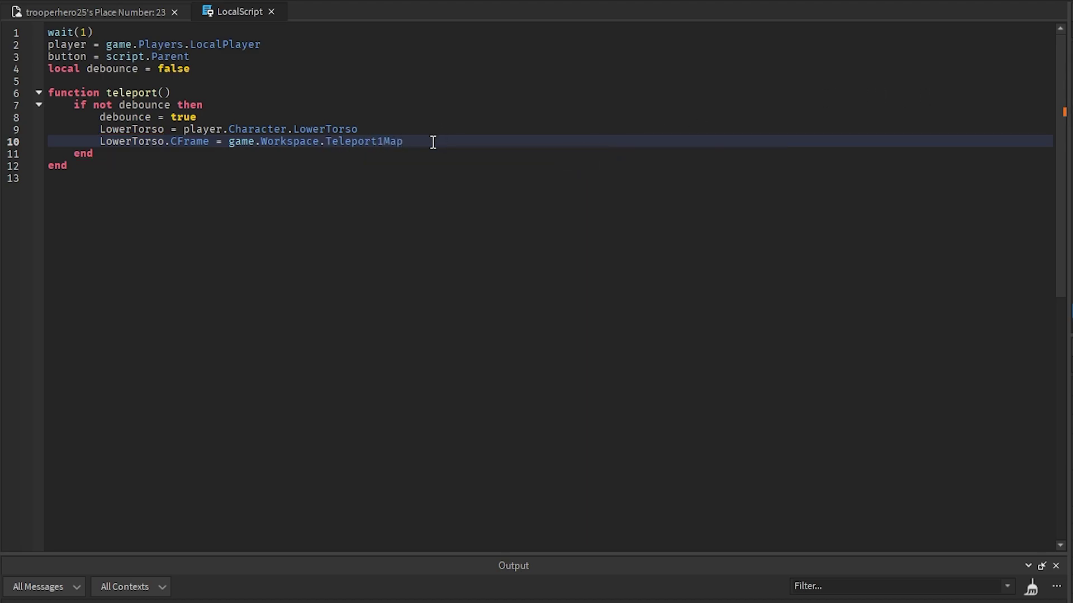
{"action": "type", "text": ".C"}
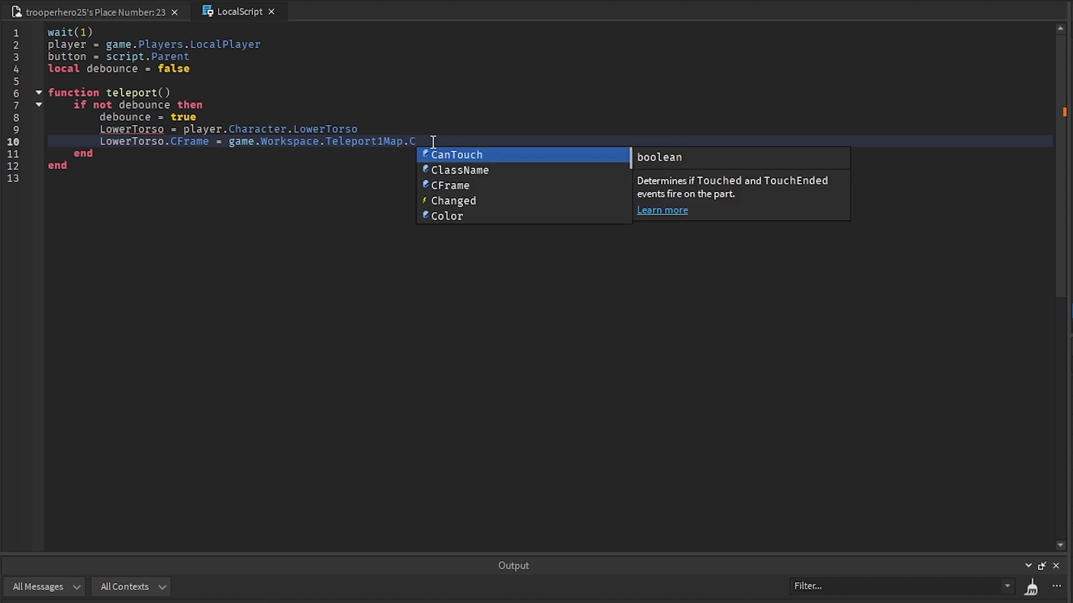
{"action": "type", "text": "F"}
{"action": "key", "text": "Tab"}
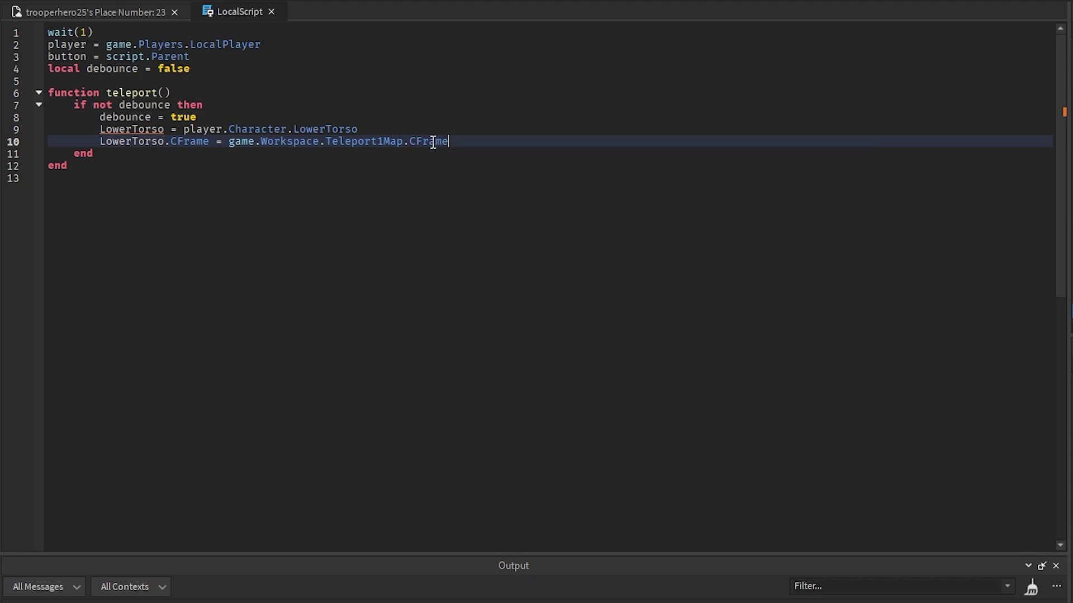
Step: Below the teleport function, leave a blank line and write button.MouseButton1Click:Connect
{"action": "key", "text": "Down"}
{"action": "key", "text": "Down"}
{"action": "key", "text": "Return"}
{"action": "key", "text": "Return"}
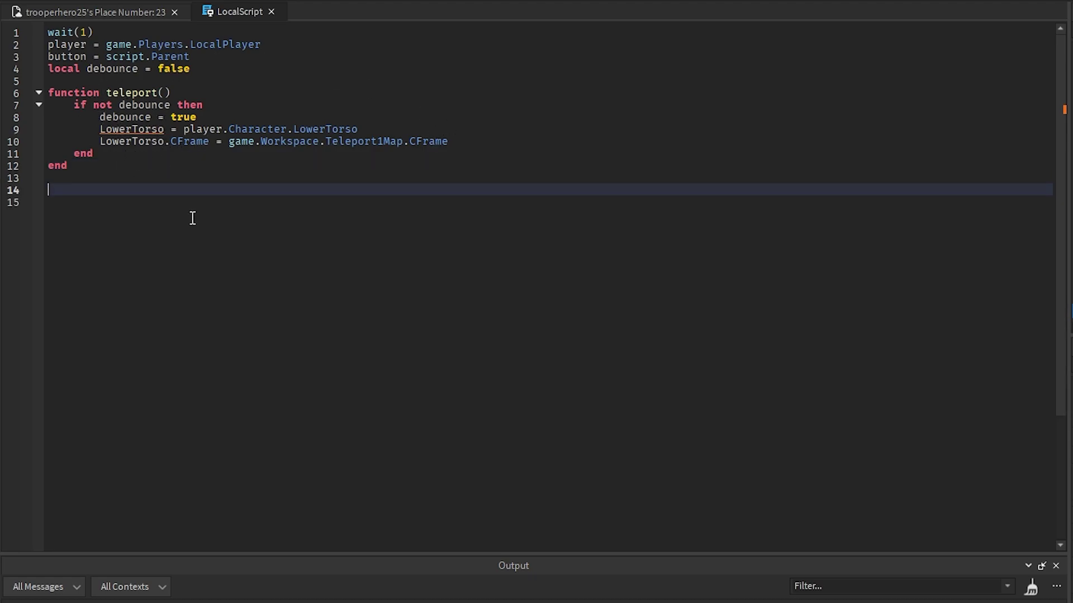
{"action": "type", "text": "button.Mo"}
{"action": "key", "text": "Tab"}
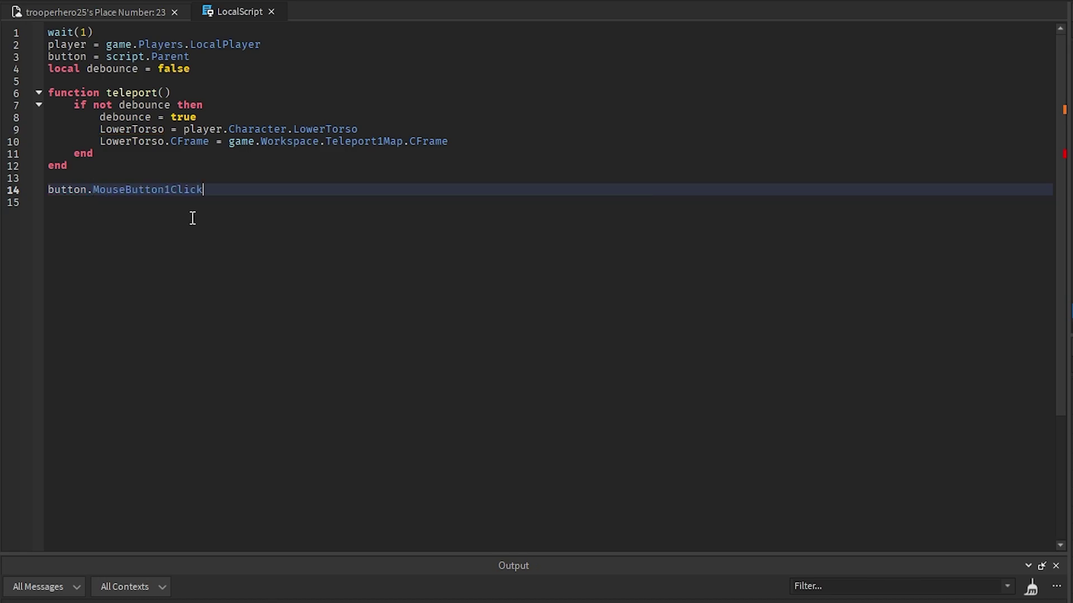
{"action": "type", "text": ":C"}
{"action": "key", "text": "Tab"}
{"action": "type", "text": "(f"}
{"action": "key", "text": "Tab"}
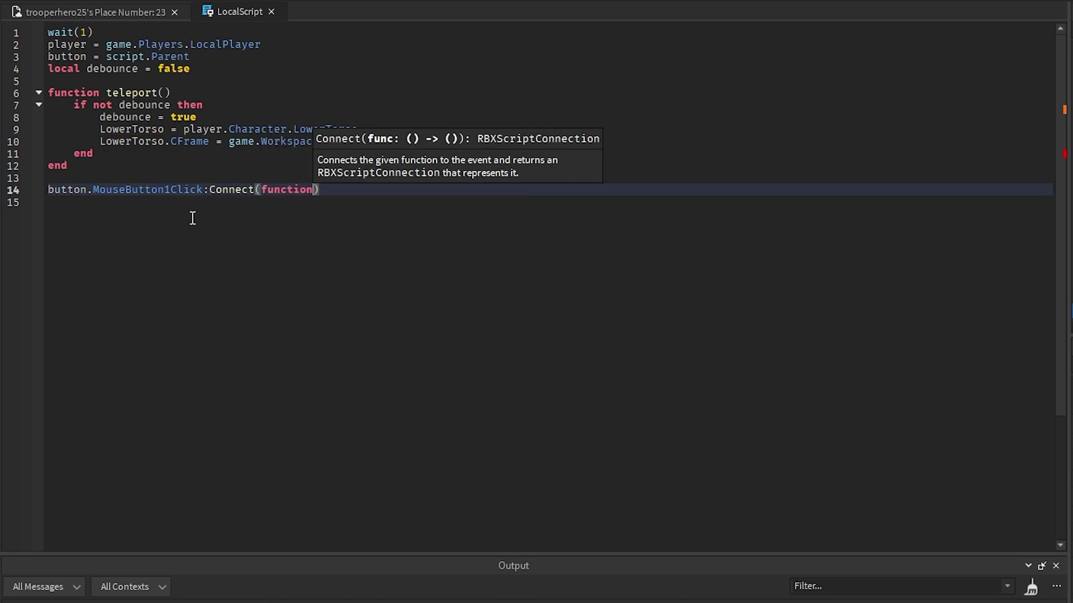
{"action": "type", "text": "(te"}
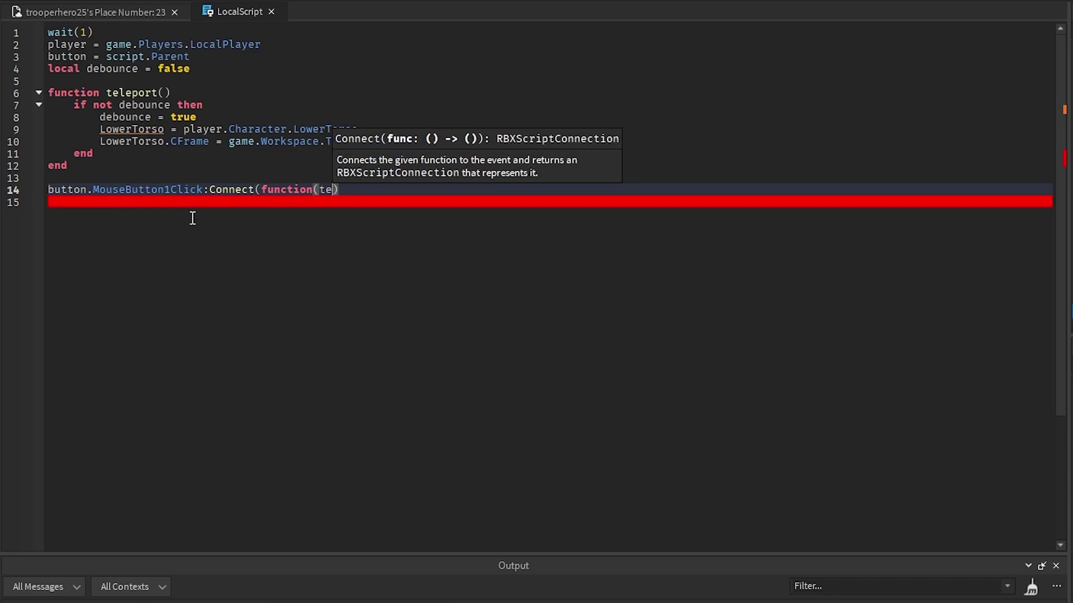
{"action": "type", "text": "leport"}
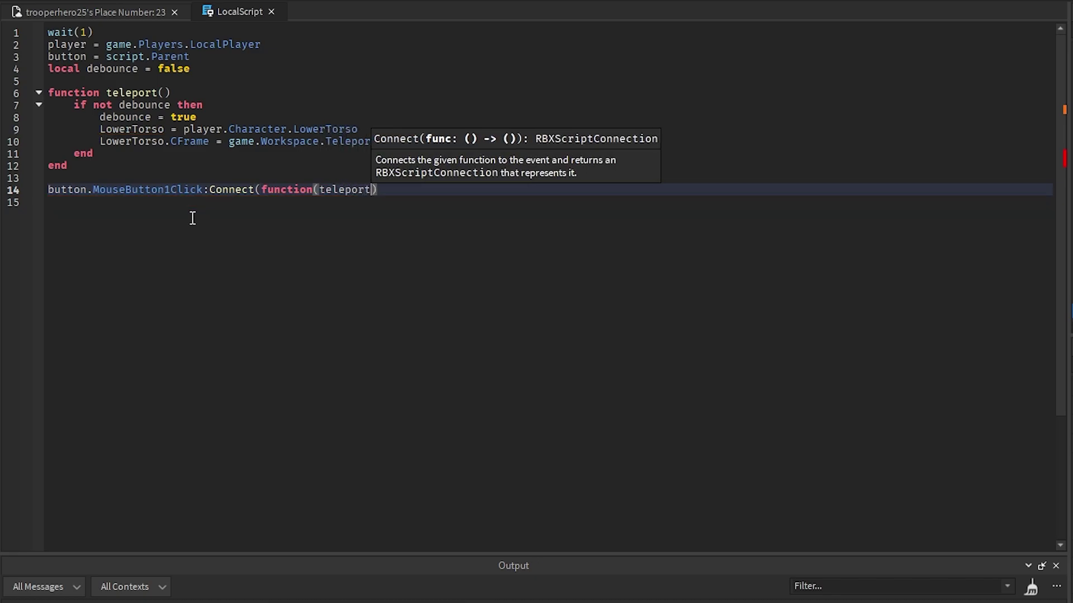
{"action": "key", "text": "BackSpace"}
{"action": "key", "text": "BackSpace"}
{"action": "key", "text": "BackSpace"}
{"action": "key", "text": "BackSpace"}
{"action": "key", "text": "BackSpace"}
{"action": "key", "text": "BackSpace"}
{"action": "key", "text": "BackSpace"}
{"action": "key", "text": "BackSpace"}
{"action": "key", "text": "BackSpace"}
{"action": "key", "text": "BackSpace"}
{"action": "key", "text": "BackSpace"}
{"action": "key", "text": "BackSpace"}
{"action": "key", "text": "BackSpace"}
{"action": "key", "text": "BackSpace"}
{"action": "key", "text": "BackSpace"}
{"action": "key", "text": "BackSpace"}
{"action": "key", "text": "BackSpace"}
{"action": "key", "text": "BackSpace"}
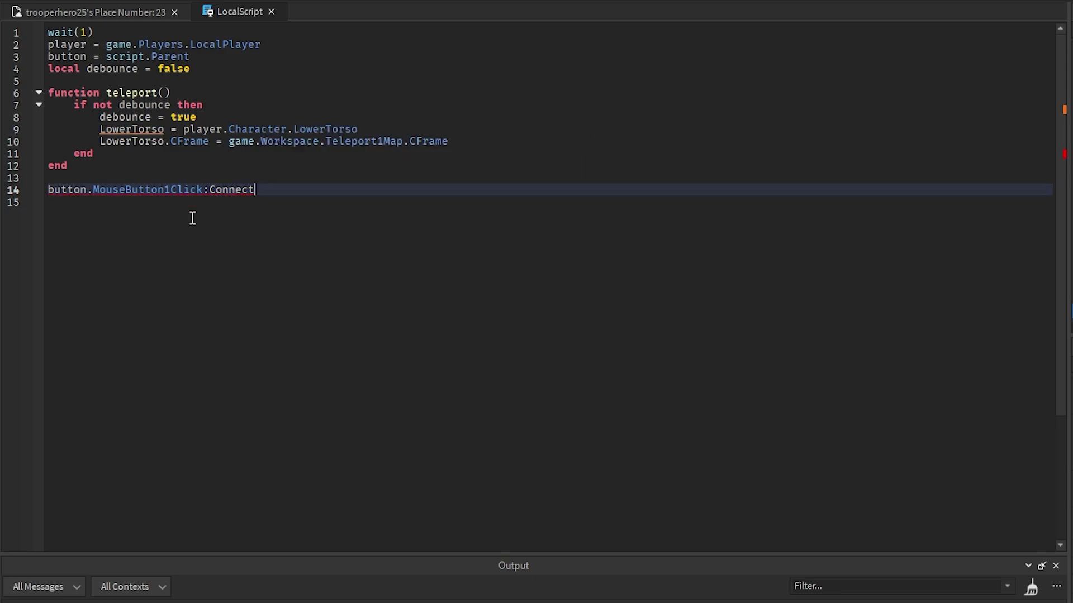
Step: Complete the Connect call with (teleport) as its argument and start a new line below it
{"action": "type", "text": "(teleport"}
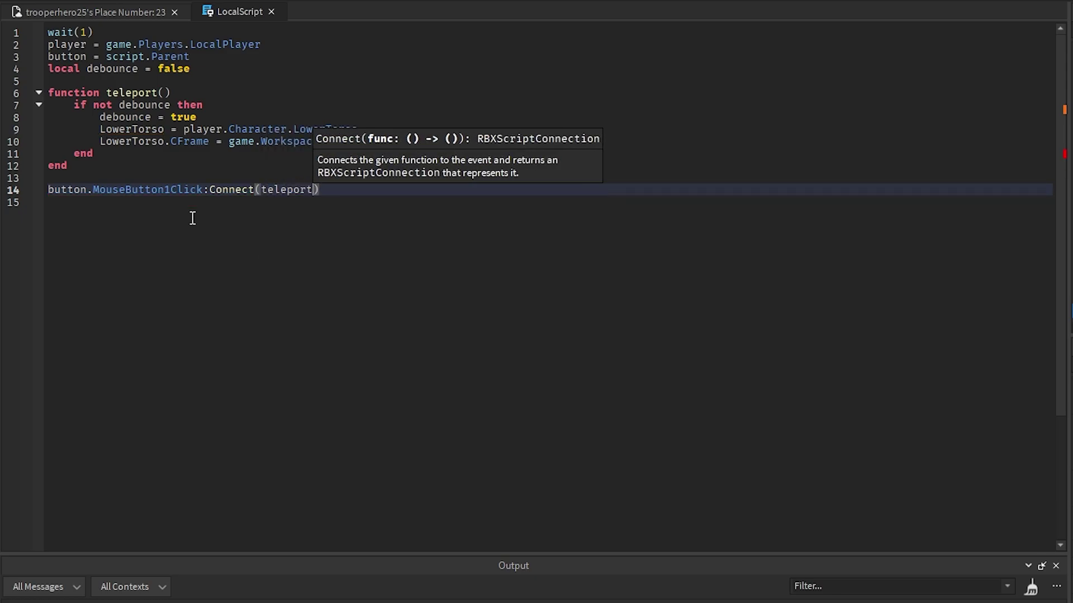
{"action": "key", "text": "Right"}
{"action": "key", "text": "Return"}
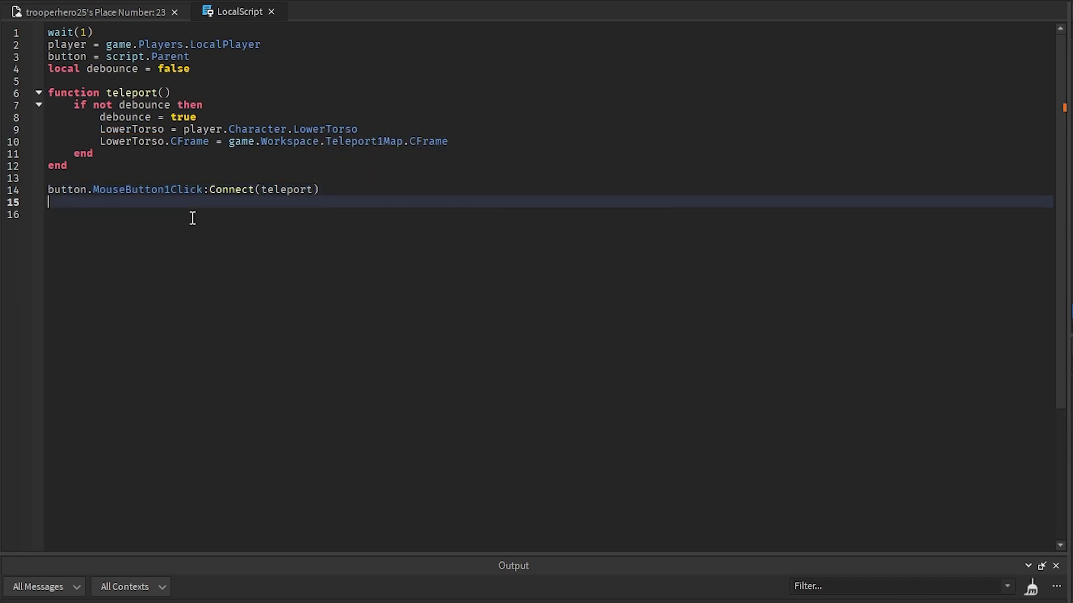
Step: Add a while true do wait() loop that sets debounce = false and calls wait(1)
{"action": "type", "text": "while true do wait("}
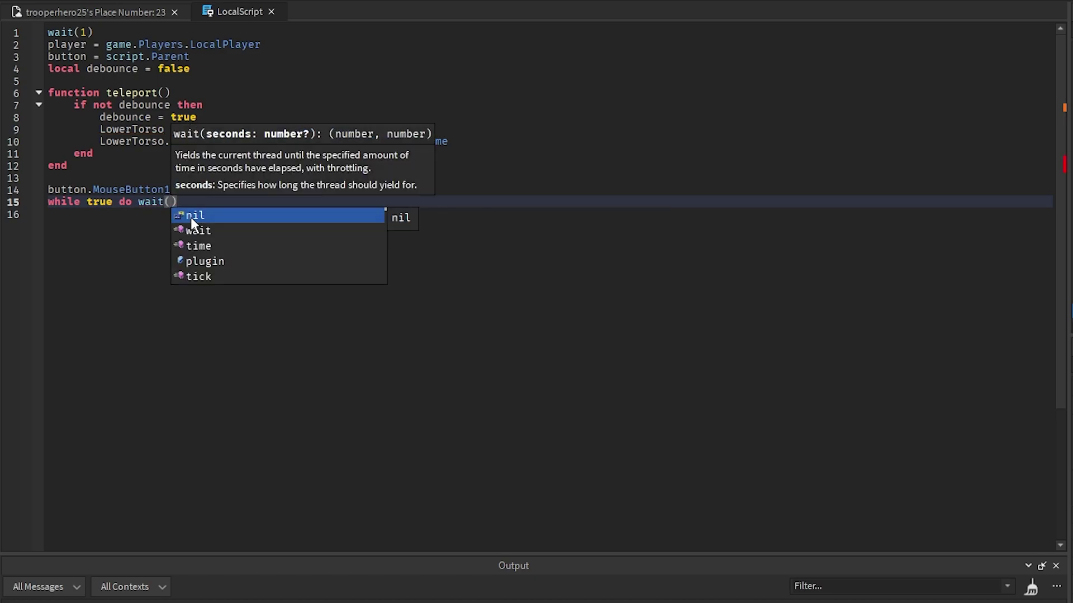
{"action": "type", "text": ")"}
{"action": "key", "text": "Return"}
{"action": "type", "text": "de"}
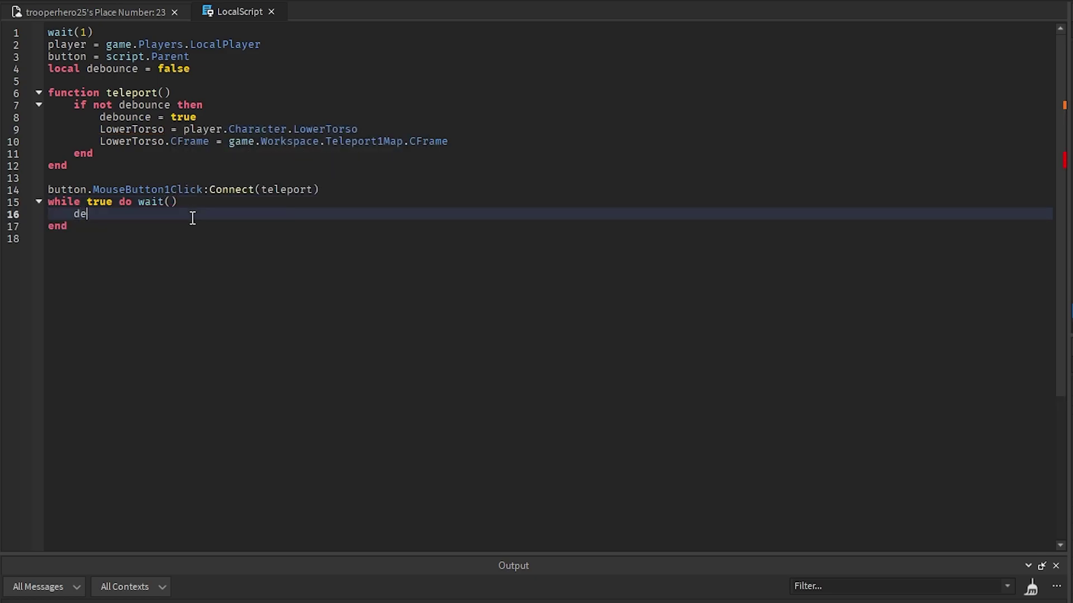
{"action": "type", "text": "vbounce = false"}
{"action": "key", "text": "Return"}
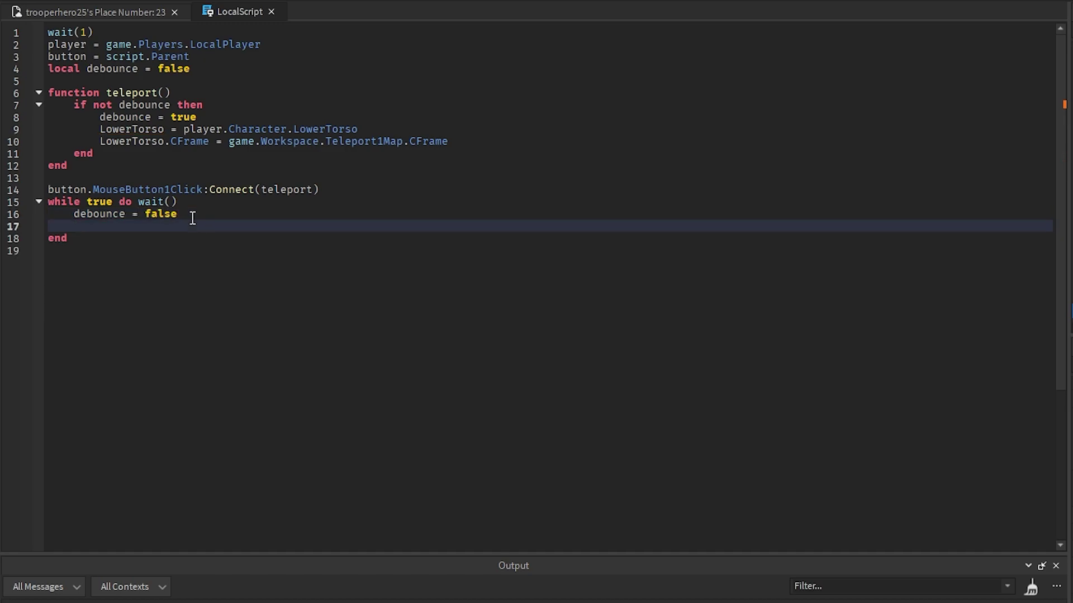
{"action": "type", "text": "wait(1"}
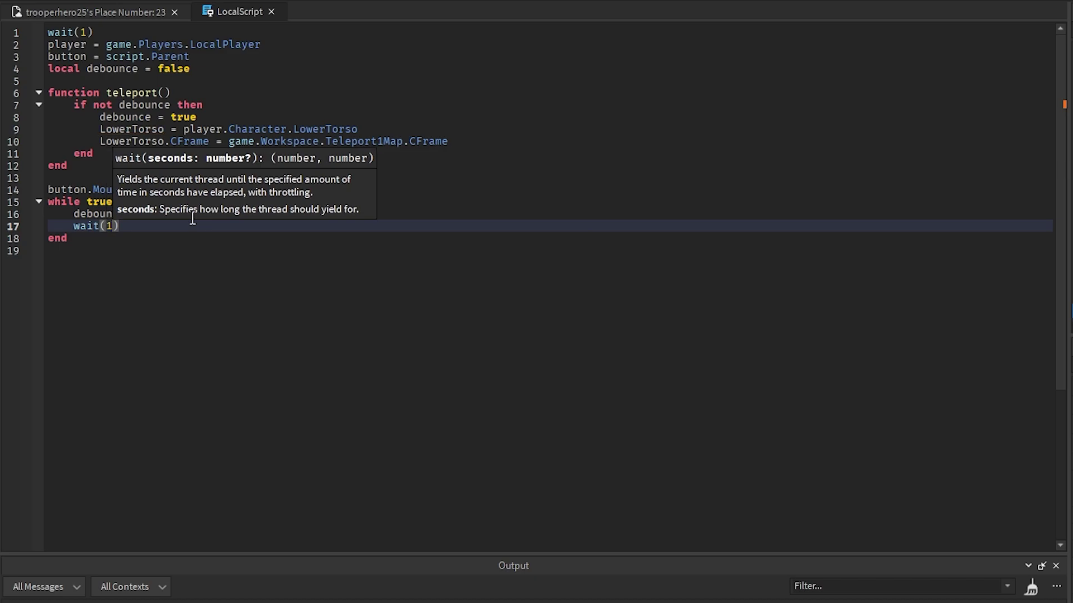
{"action": "left_click", "coordinate": [166, 254]}
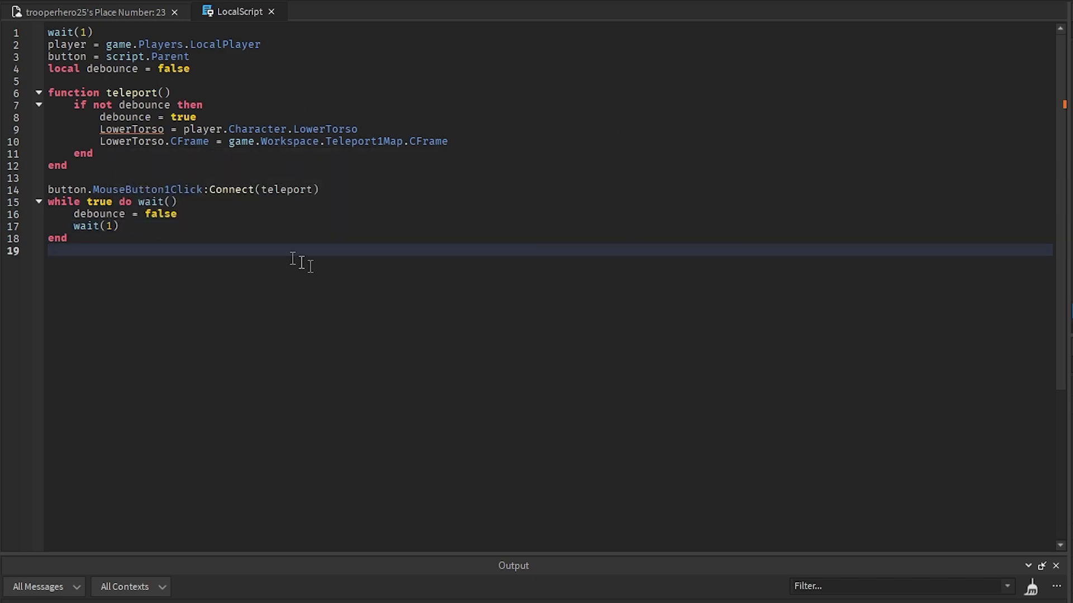
Step: Close the LocalScript, clear the output log and deselect the Teleport1Map part
{"action": "left_click_drag", "start_coordinate": [100, 129], "coordinate": [164, 129]}
{"action": "left_click", "coordinate": [374, 190]}
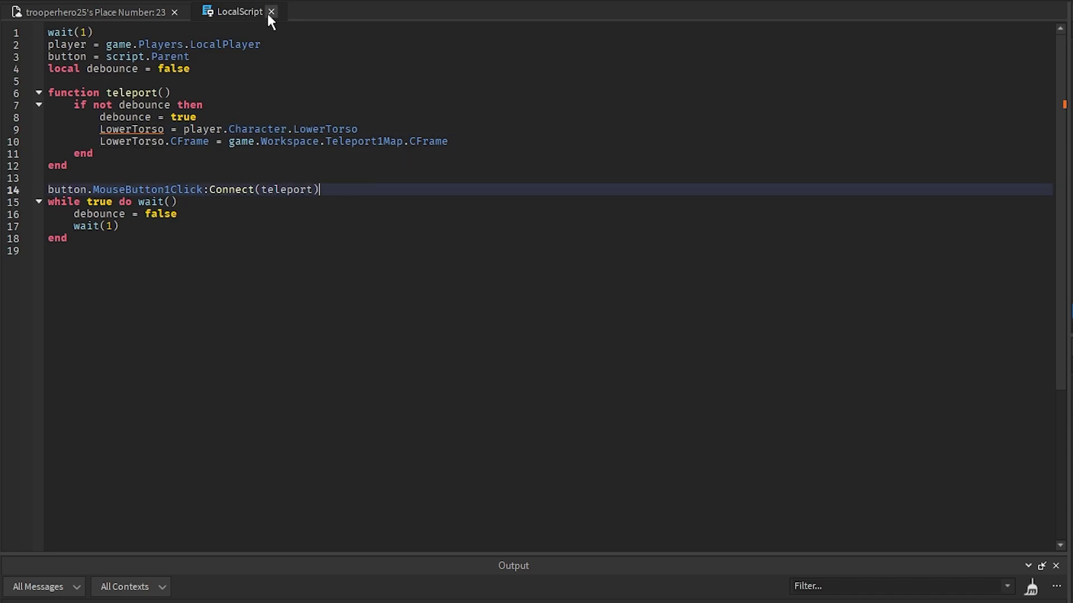
{"action": "left_click", "coordinate": [271, 11]}
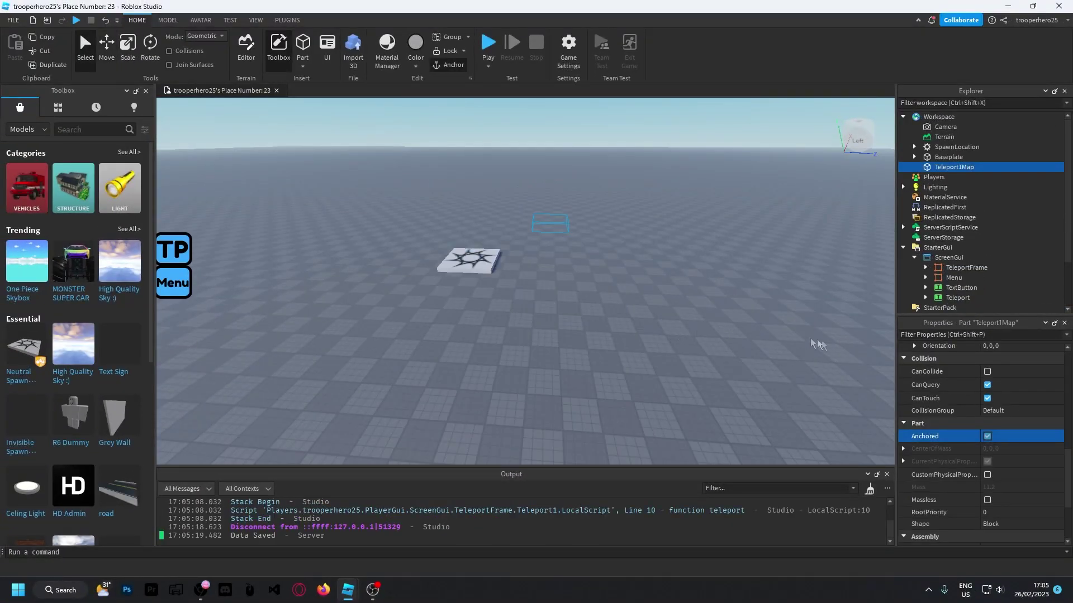
{"action": "left_click", "coordinate": [870, 489]}
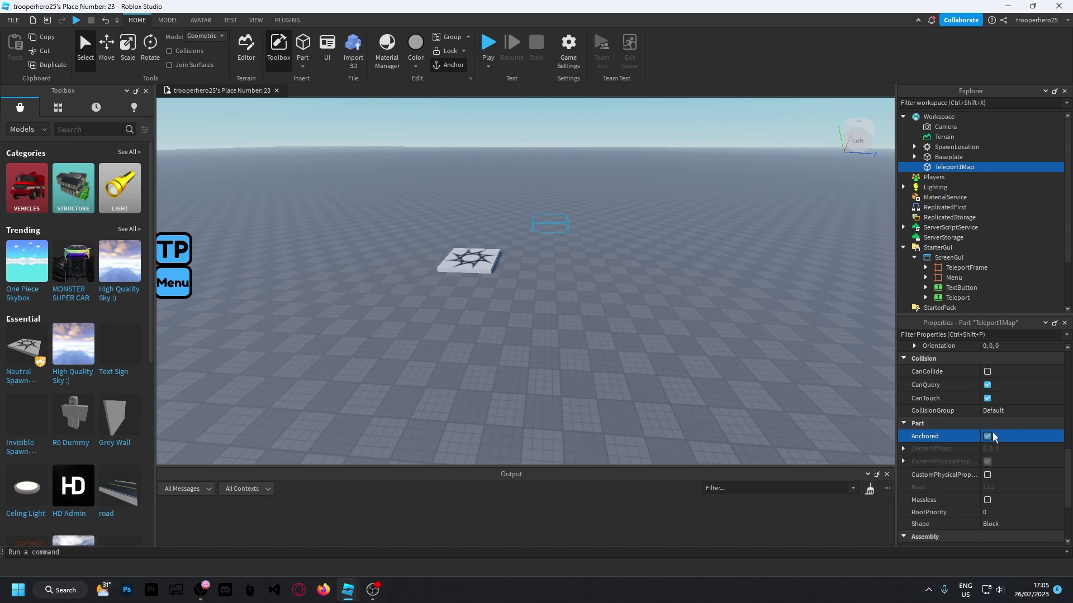
{"action": "left_click", "coordinate": [730, 263]}
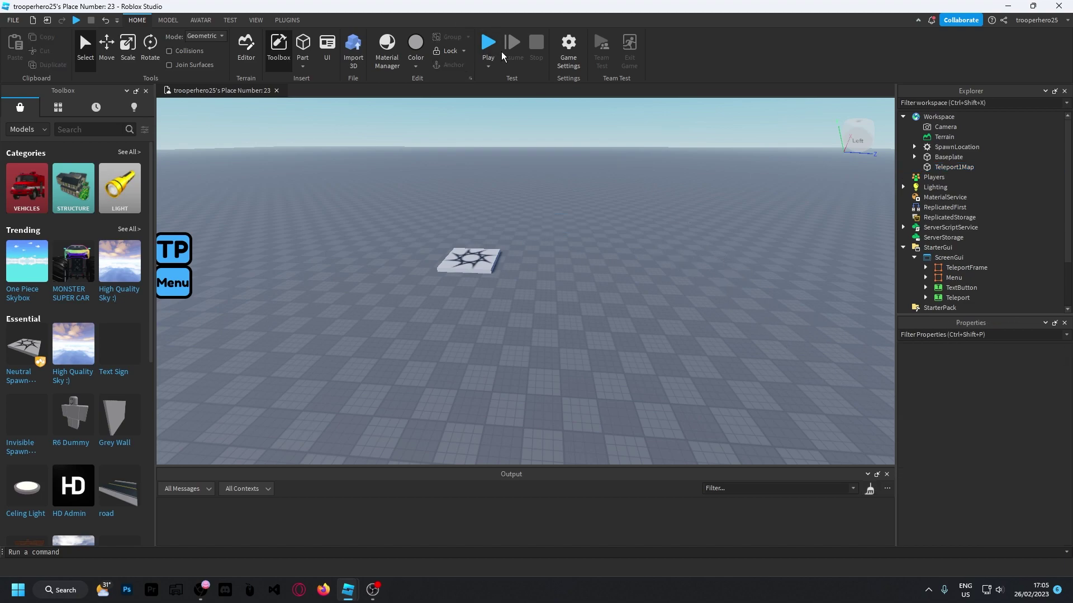
Step: Start a playtest, open the TP menu to teleport with option 1, and close the menu
{"action": "left_click", "coordinate": [491, 56]}
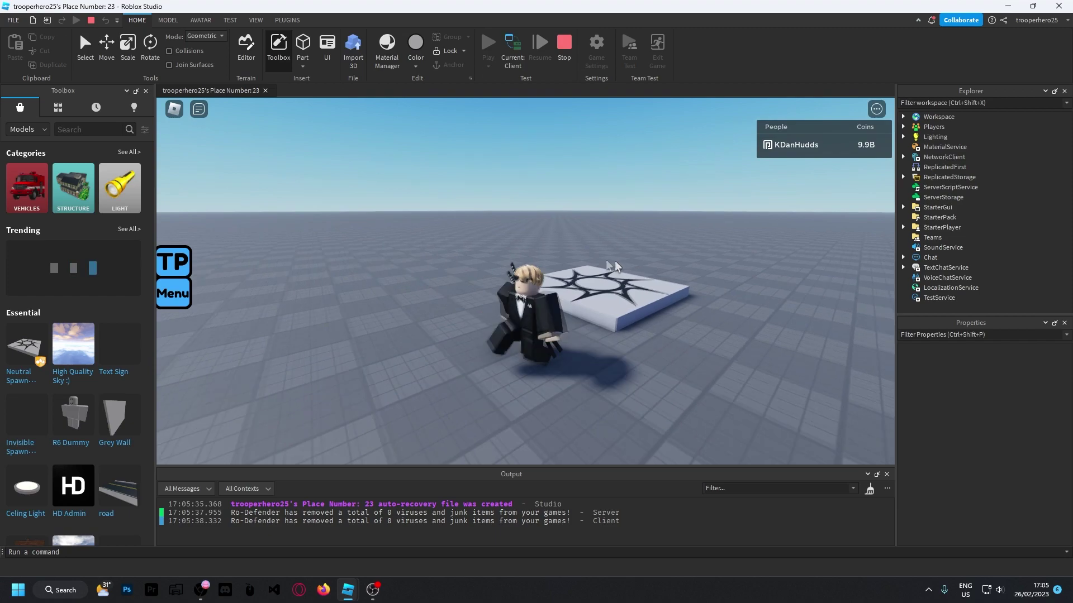
{"action": "left_click", "coordinate": [174, 261]}
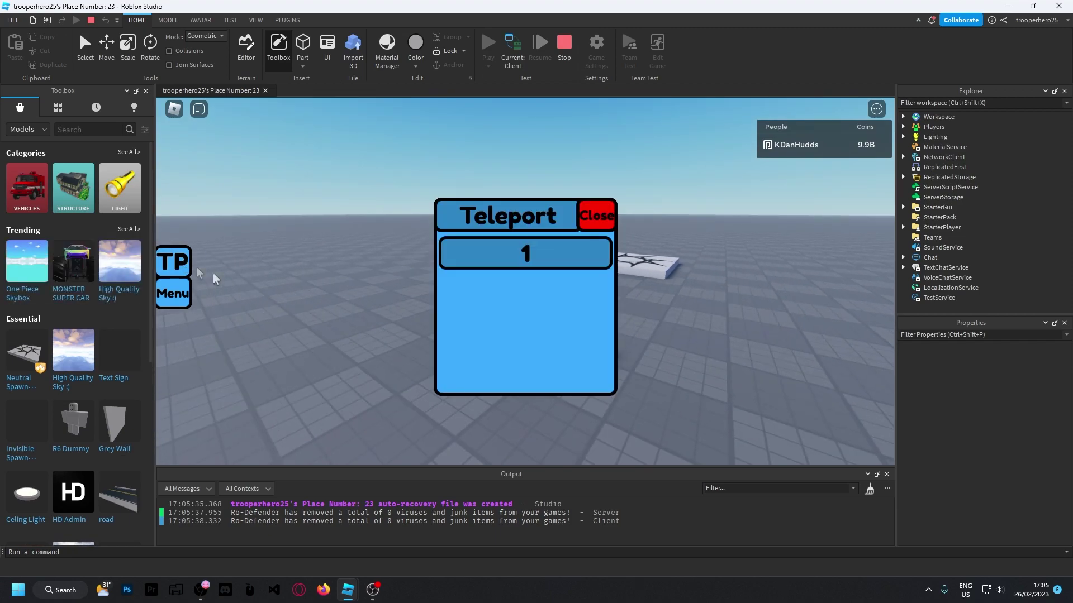
{"action": "left_click", "coordinate": [503, 265]}
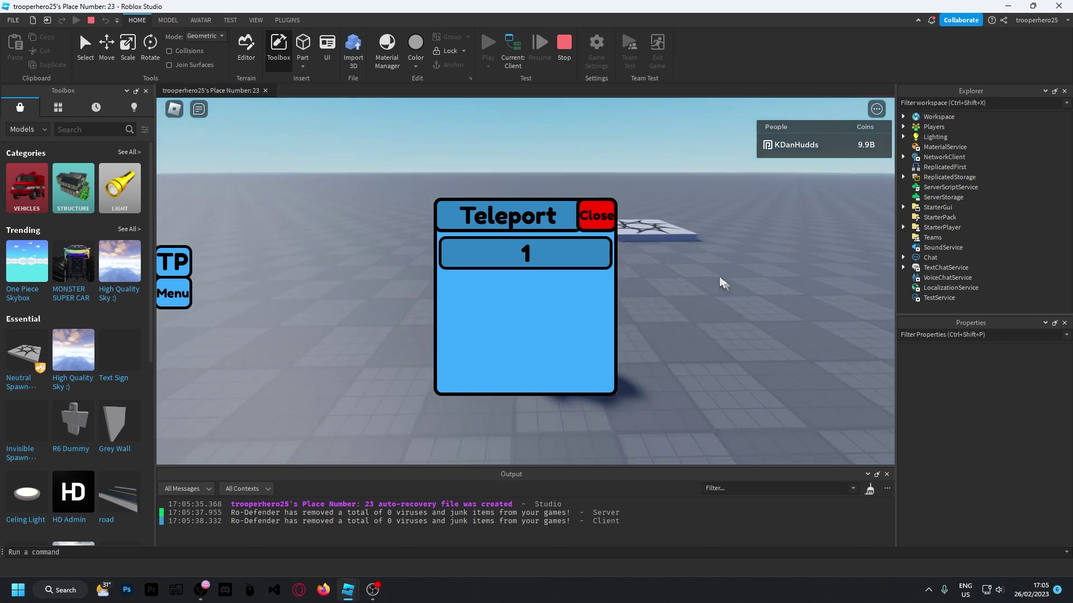
{"action": "left_click", "coordinate": [597, 215]}
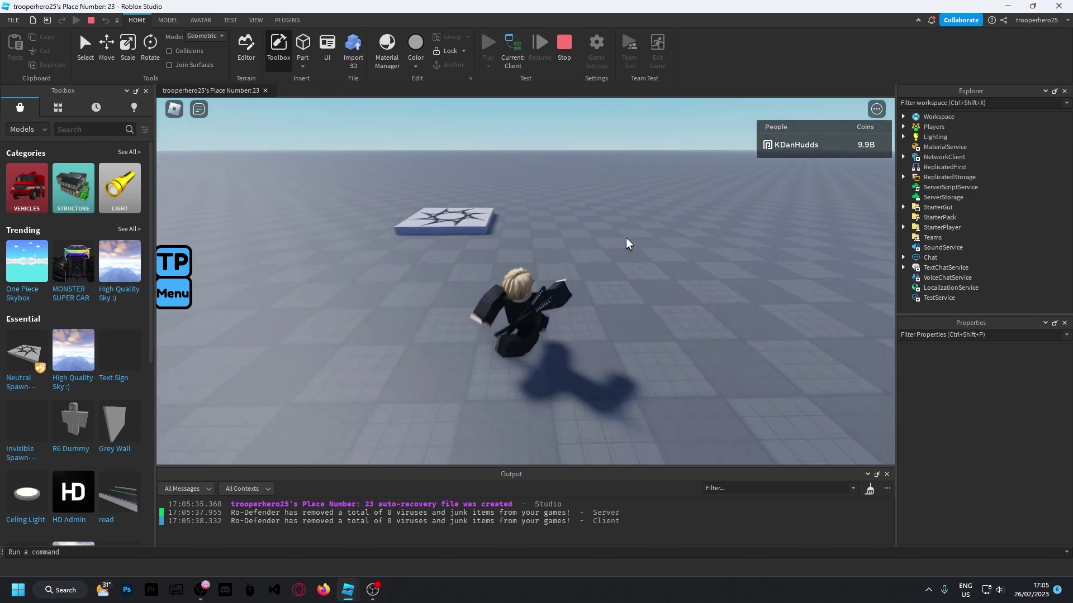
Step: Move the character away, teleport again with option 1 of the TP menu, and close the menu
{"action": "right_click_drag", "start_coordinate": [626, 245], "coordinate": [536, 263]}
{"action": "key", "text": "s"}
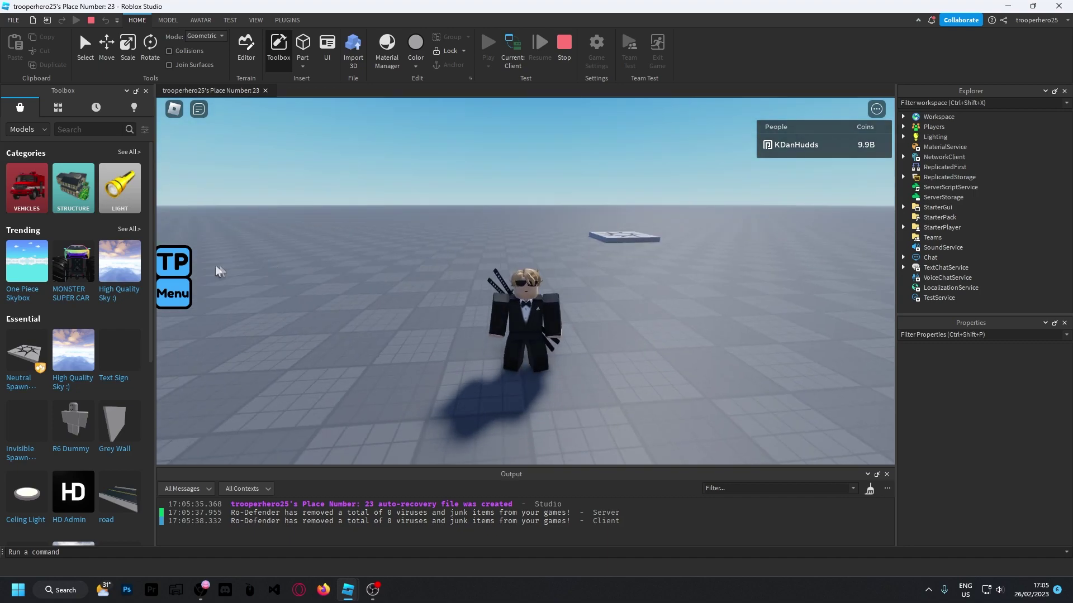
{"action": "left_click", "coordinate": [173, 262]}
{"action": "left_click", "coordinate": [538, 263]}
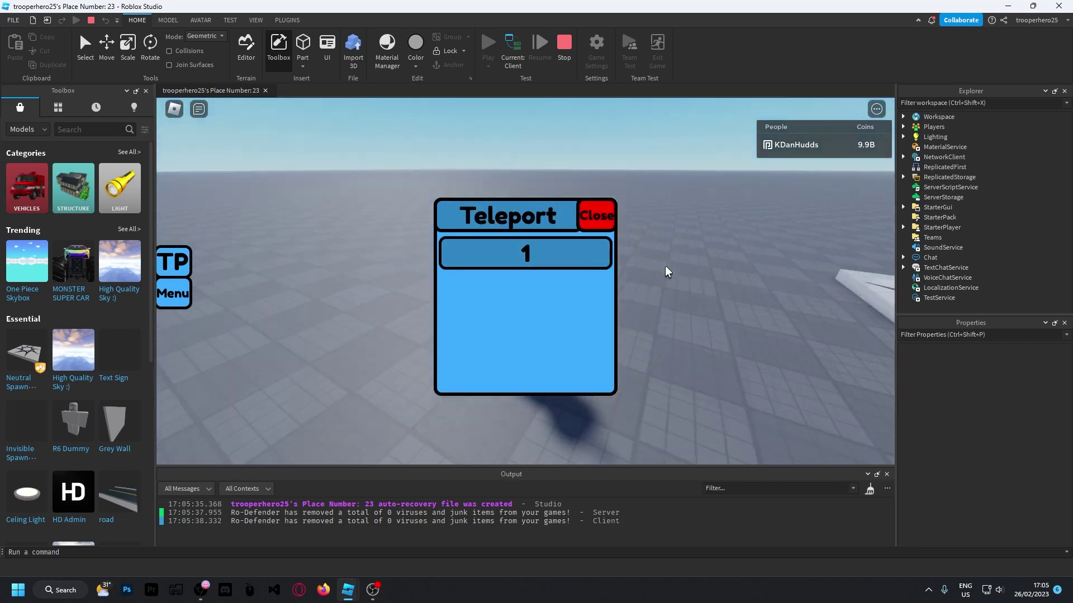
{"action": "left_click", "coordinate": [596, 221]}
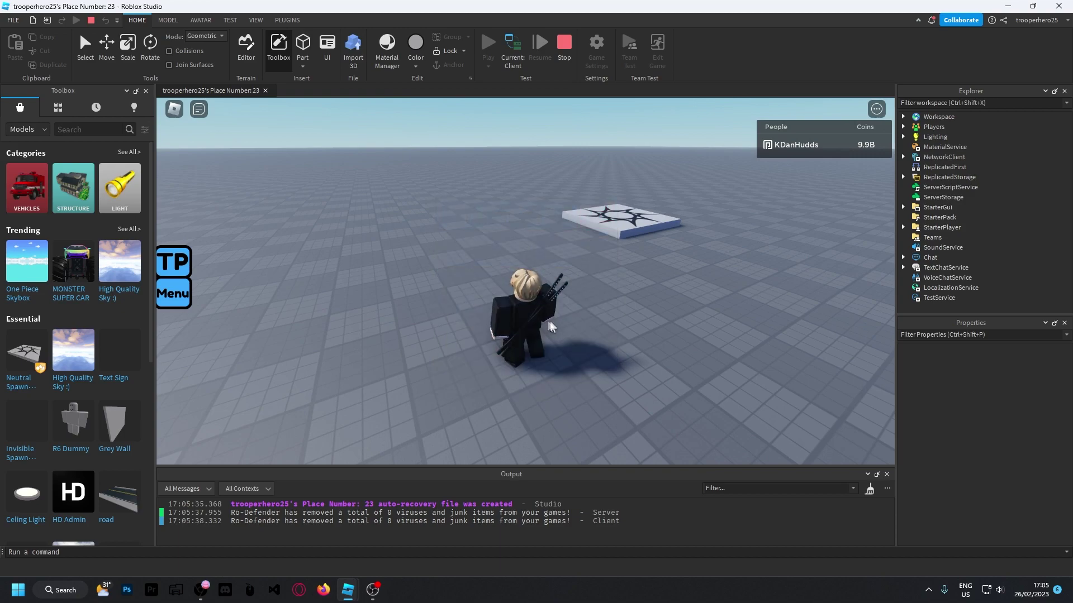
Step: Walk the character around the teleport destination and stop the playtest
{"action": "right_click_drag", "start_coordinate": [551, 328], "coordinate": [575, 288]}
{"action": "key", "text": "s"}
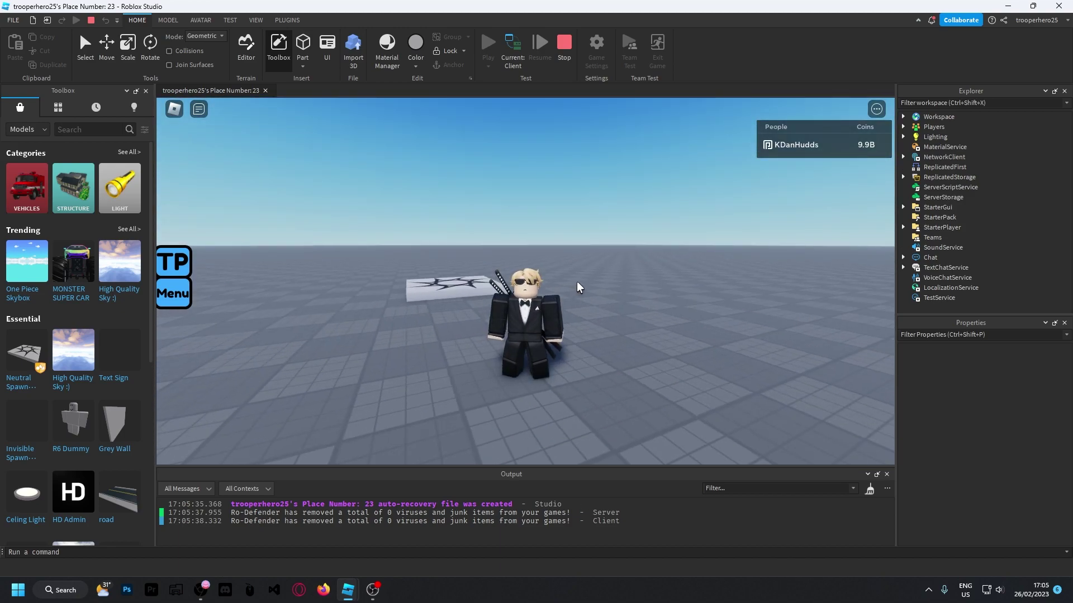
{"action": "right_click_drag", "start_coordinate": [489, 301], "coordinate": [596, 289]}
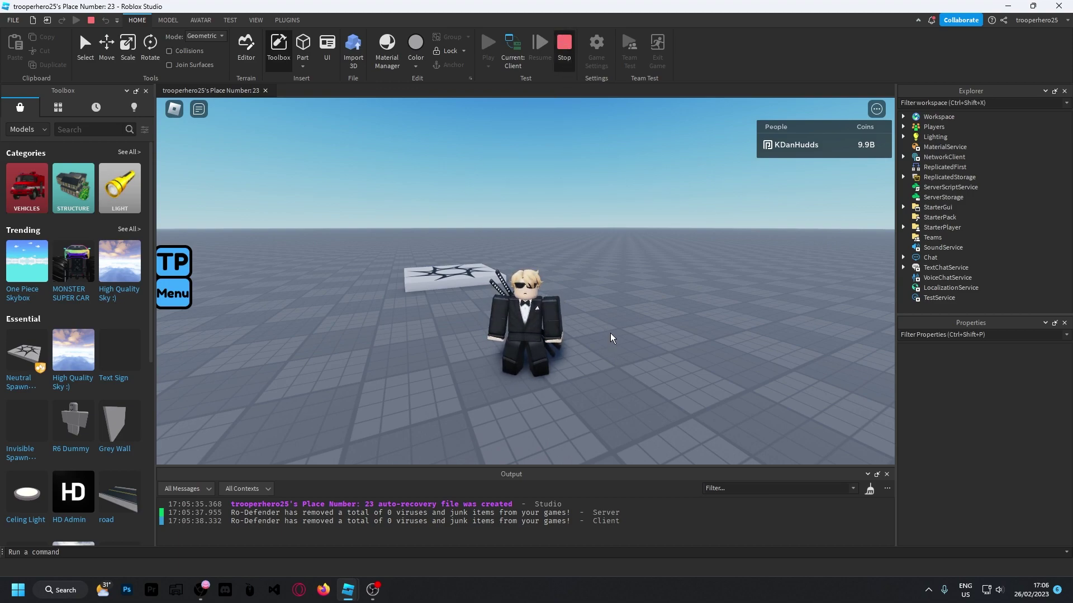
{"action": "key", "text": "shift+F5"}
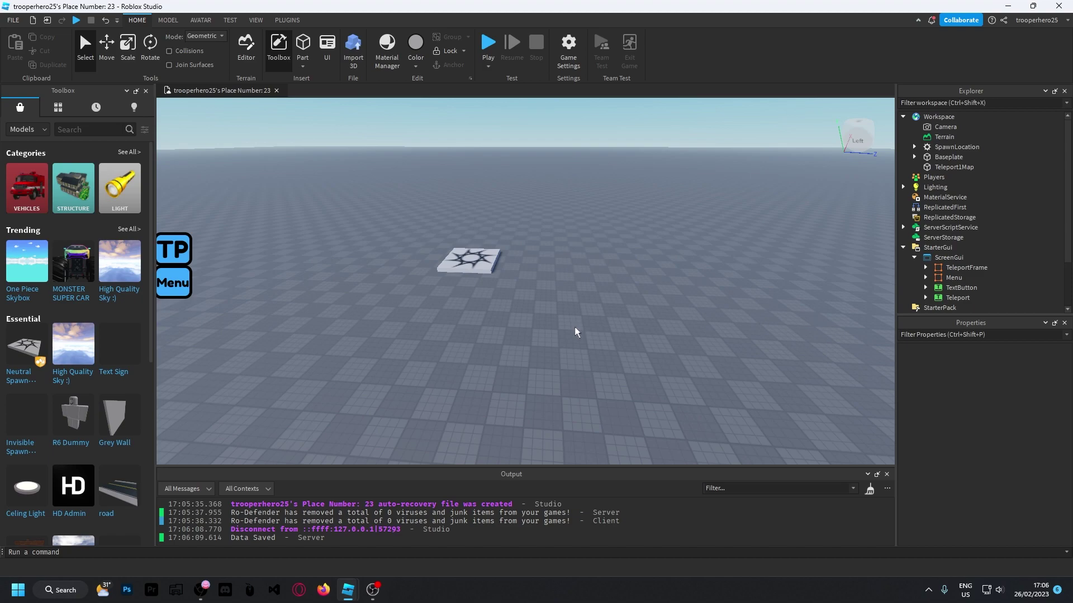
{"action": "key", "text": "a"}
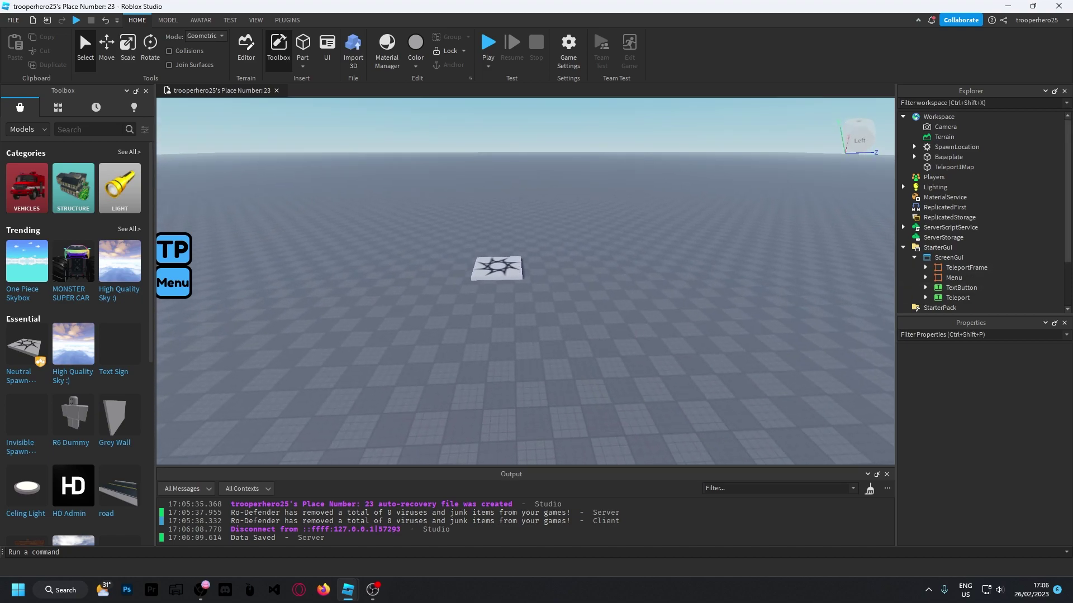